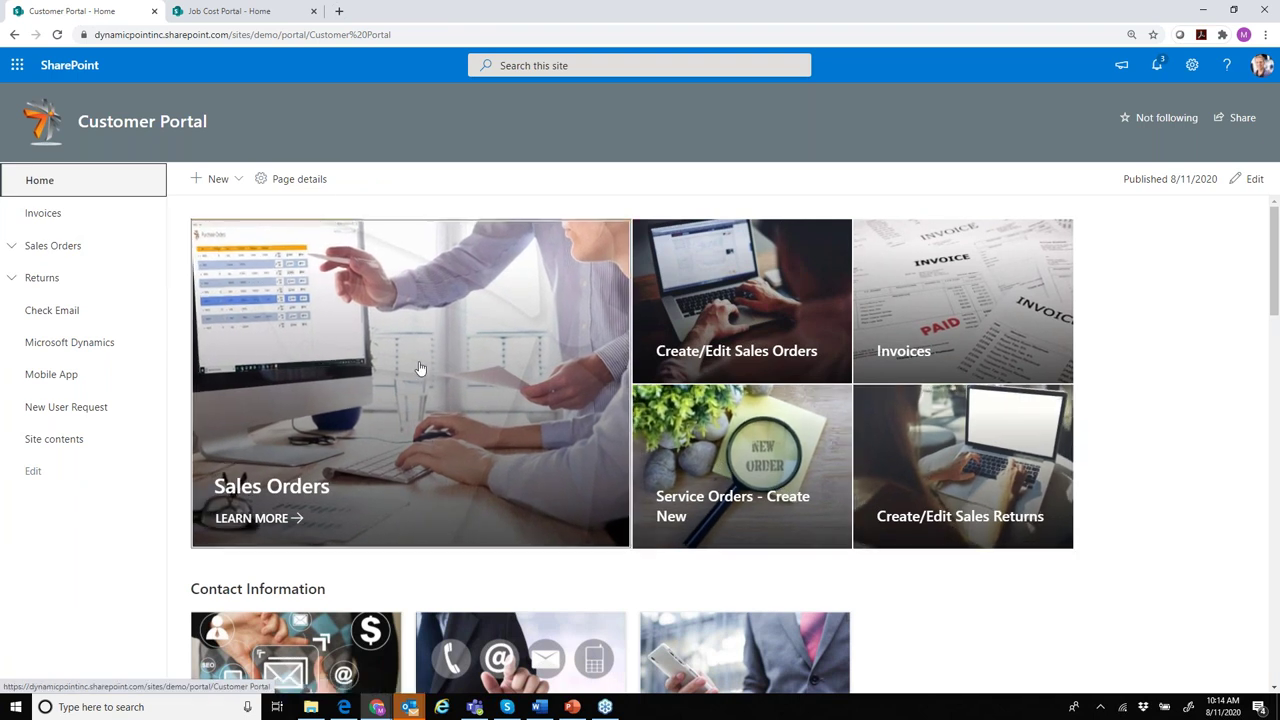
# - Open the DynamicPoint Portals page in a new tab by trimming the Customer Portal address, then enter the Vendor Portal
pyautogui.click(233, 12)
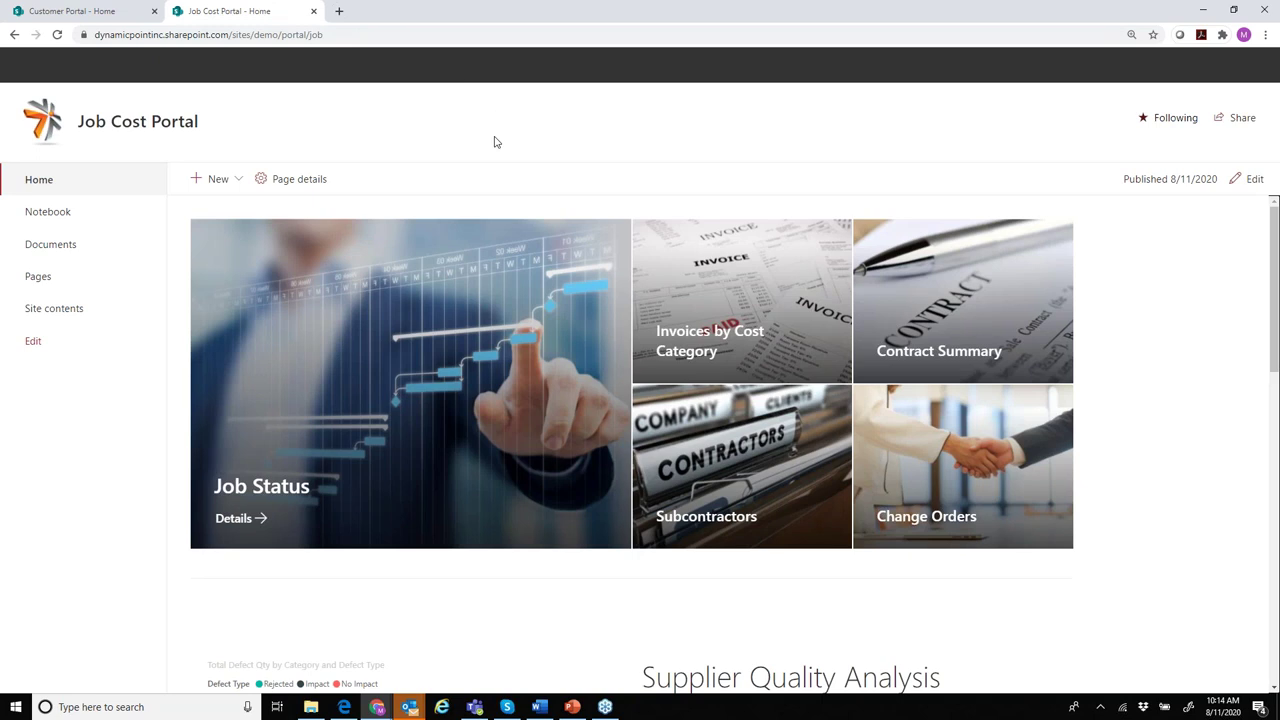
pyautogui.click(100, 13)
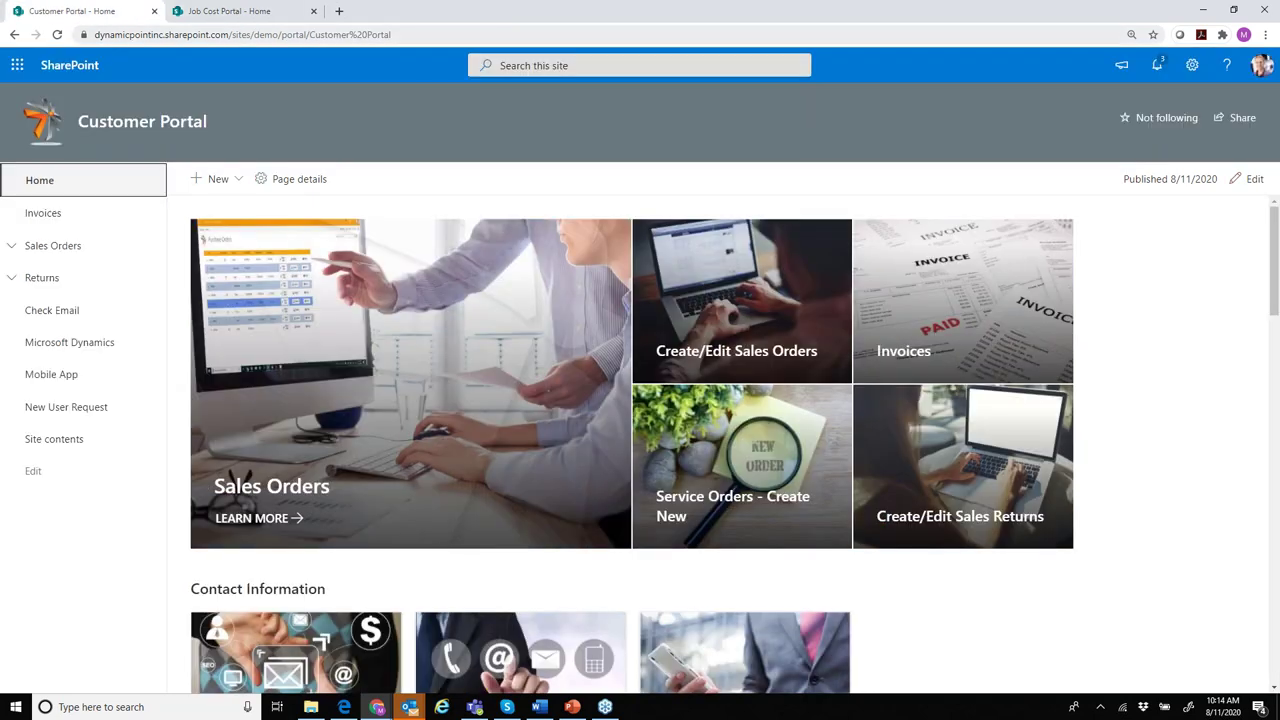
pyautogui.click(222, 38)
pyautogui.hotkey('ctrl', 'c')
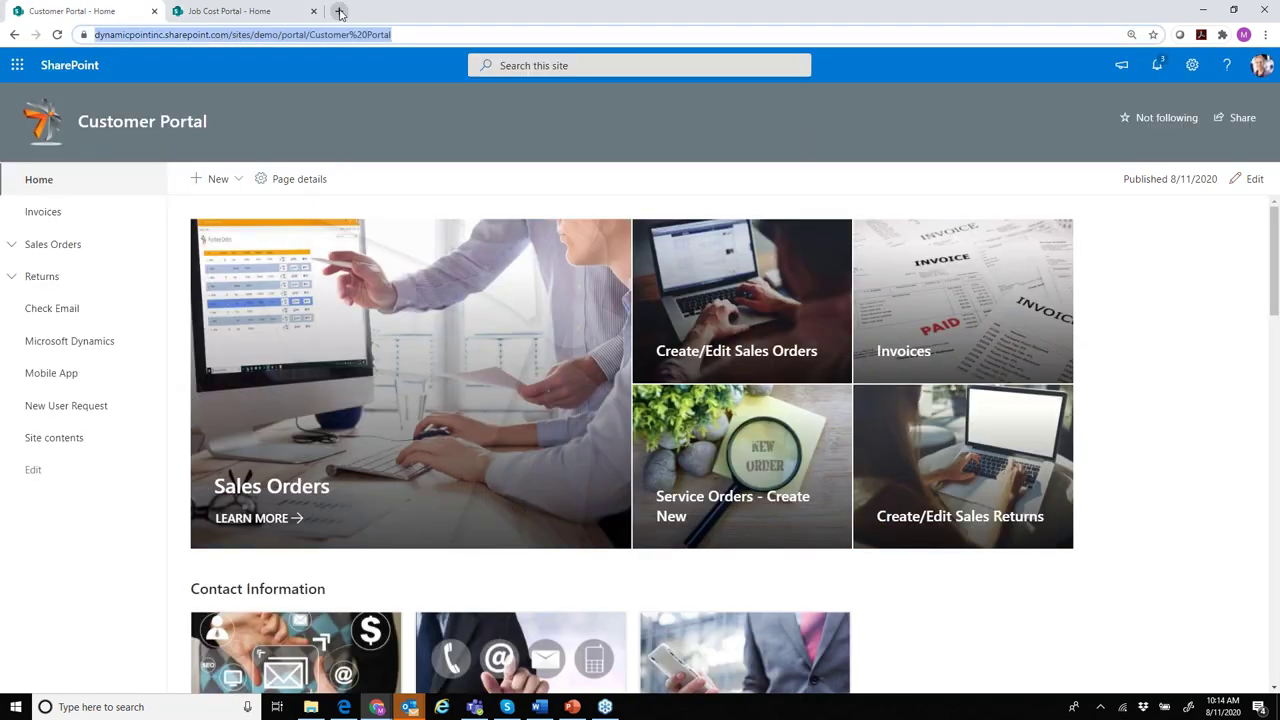
pyautogui.click(339, 11)
pyautogui.hotkey('ctrl', 'v')
pyautogui.hotkey('ctrl', 'shift', 'Left')
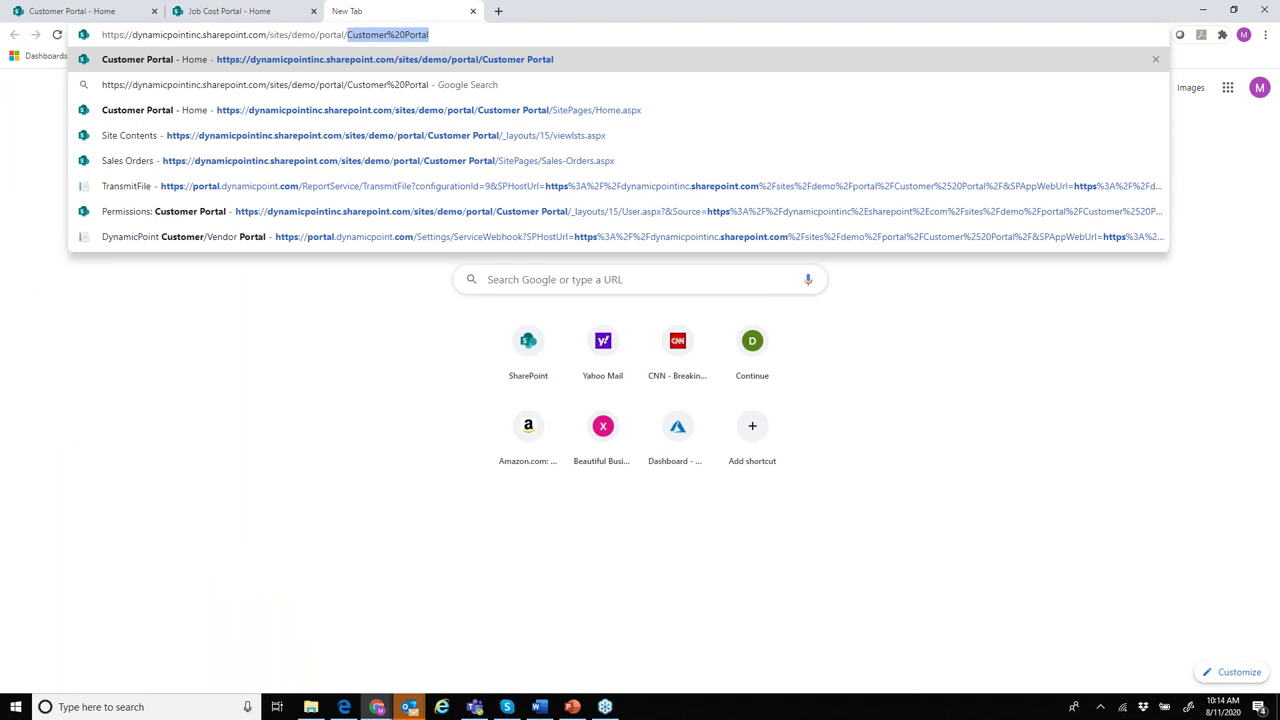
pyautogui.press('BackSpace')
pyautogui.press('Return')
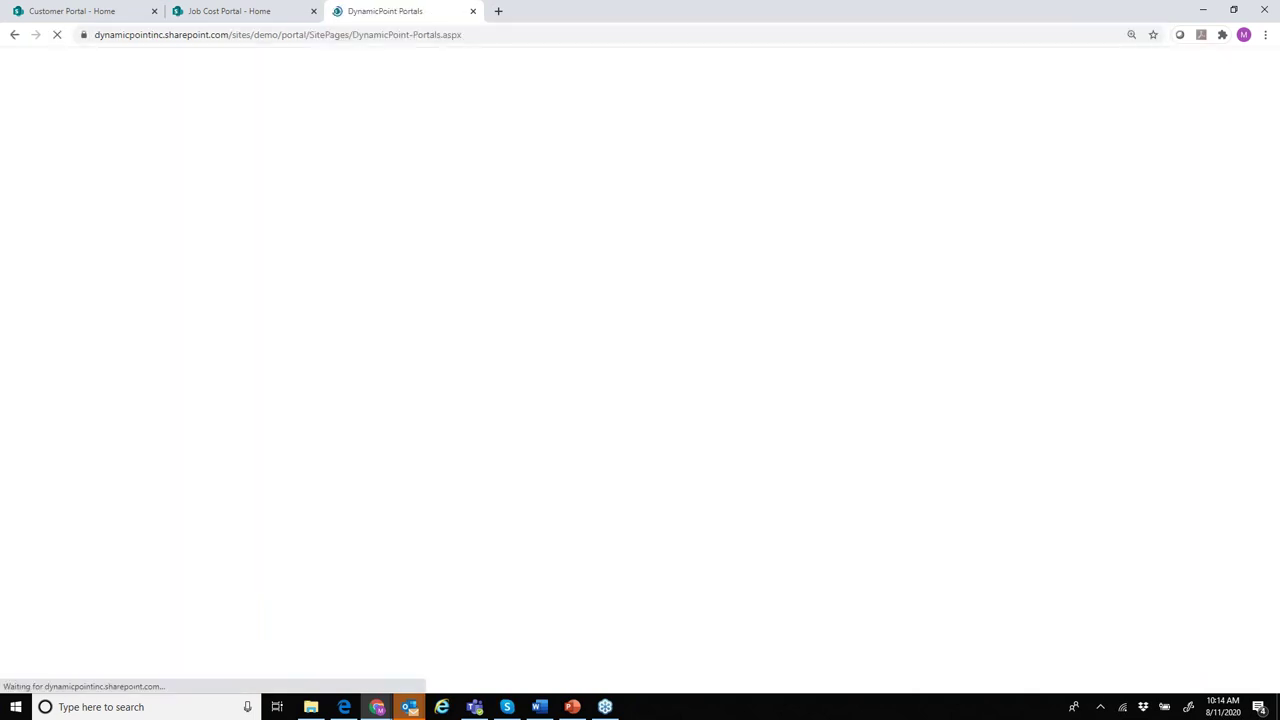
pyautogui.click(519, 455)
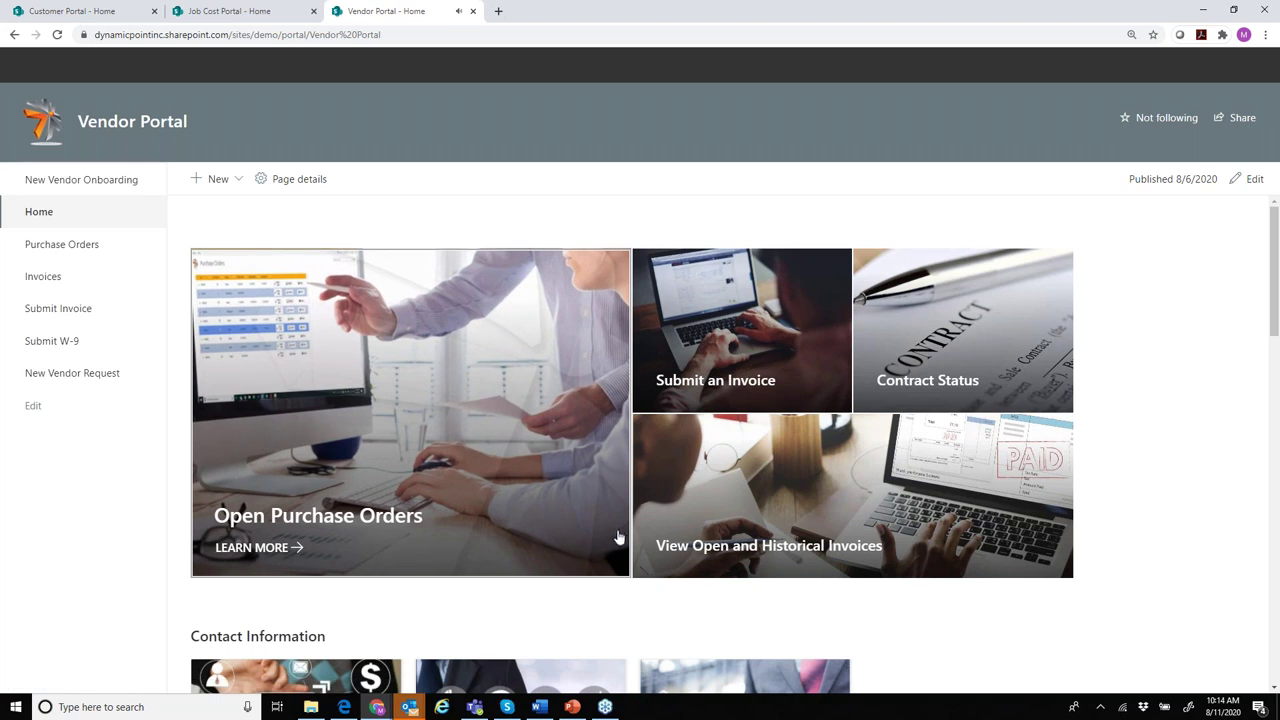
# - Go to Open Purchase Orders, clear the reminders, and open order 104001 for editing
pyautogui.click(458, 400)
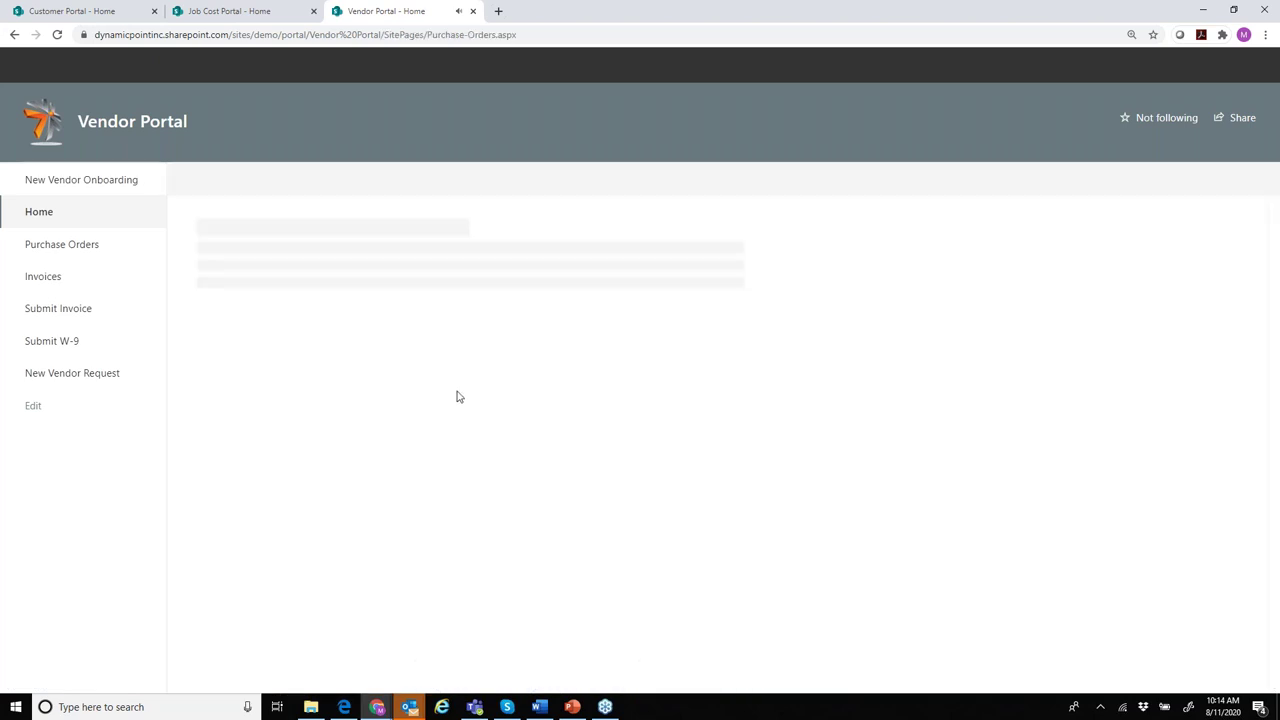
pyautogui.click(1224, 109)
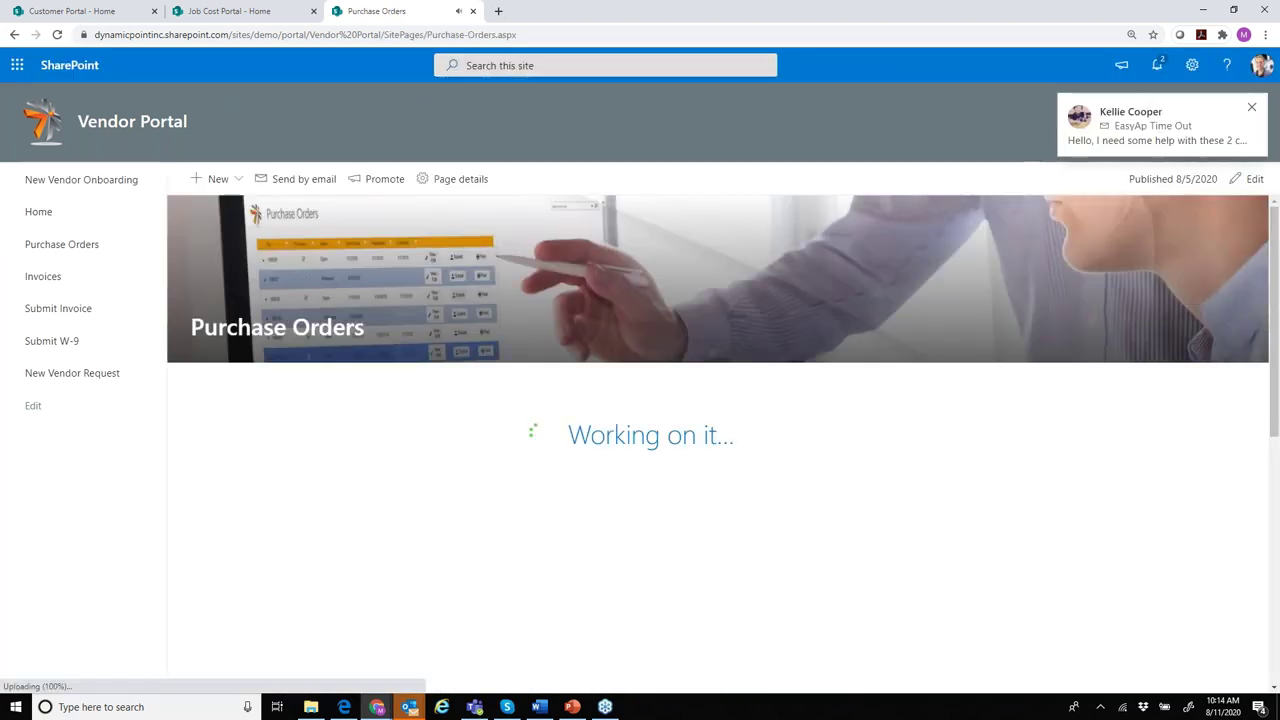
pyautogui.click(1251, 112)
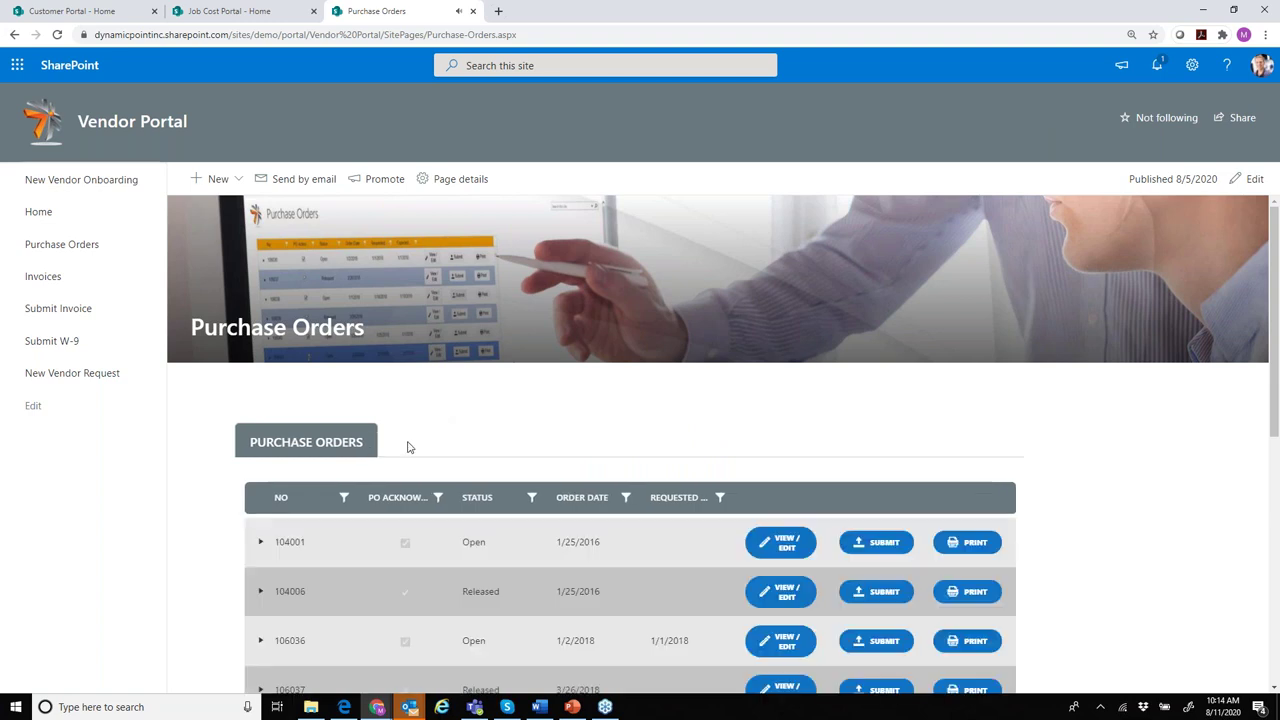
pyautogui.scroll(-1, 635, 464)
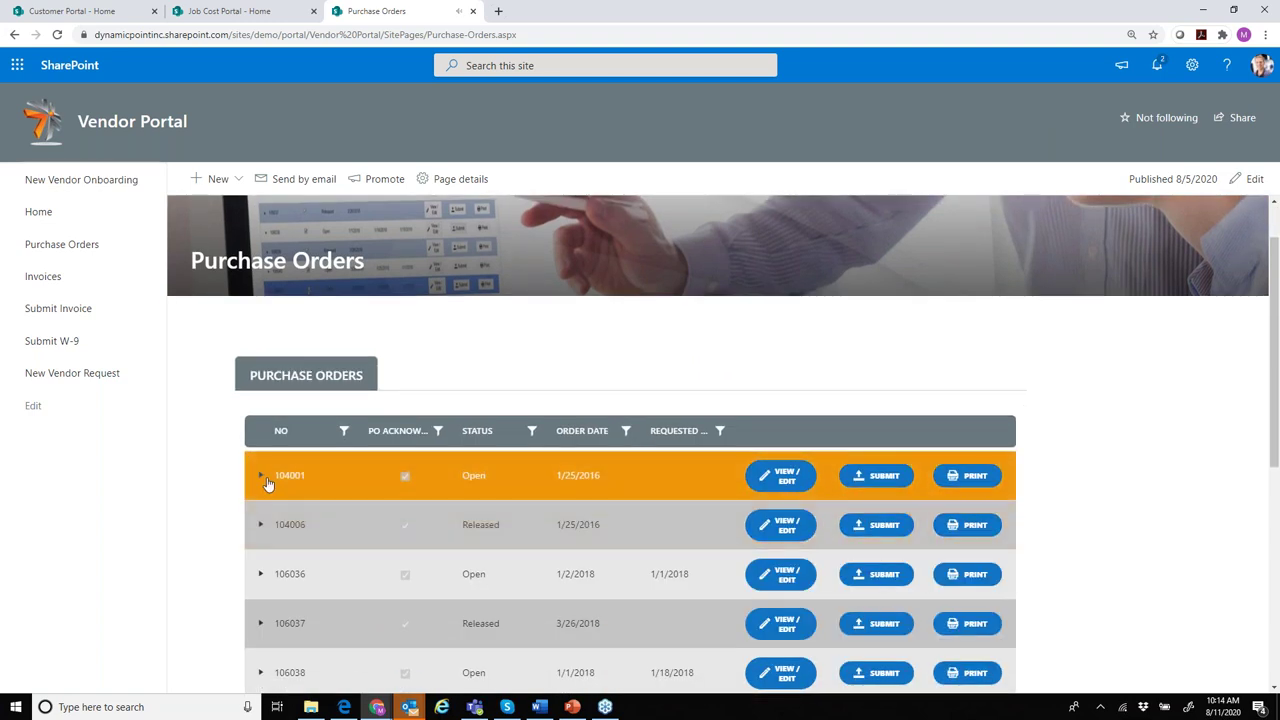
pyautogui.click(263, 479)
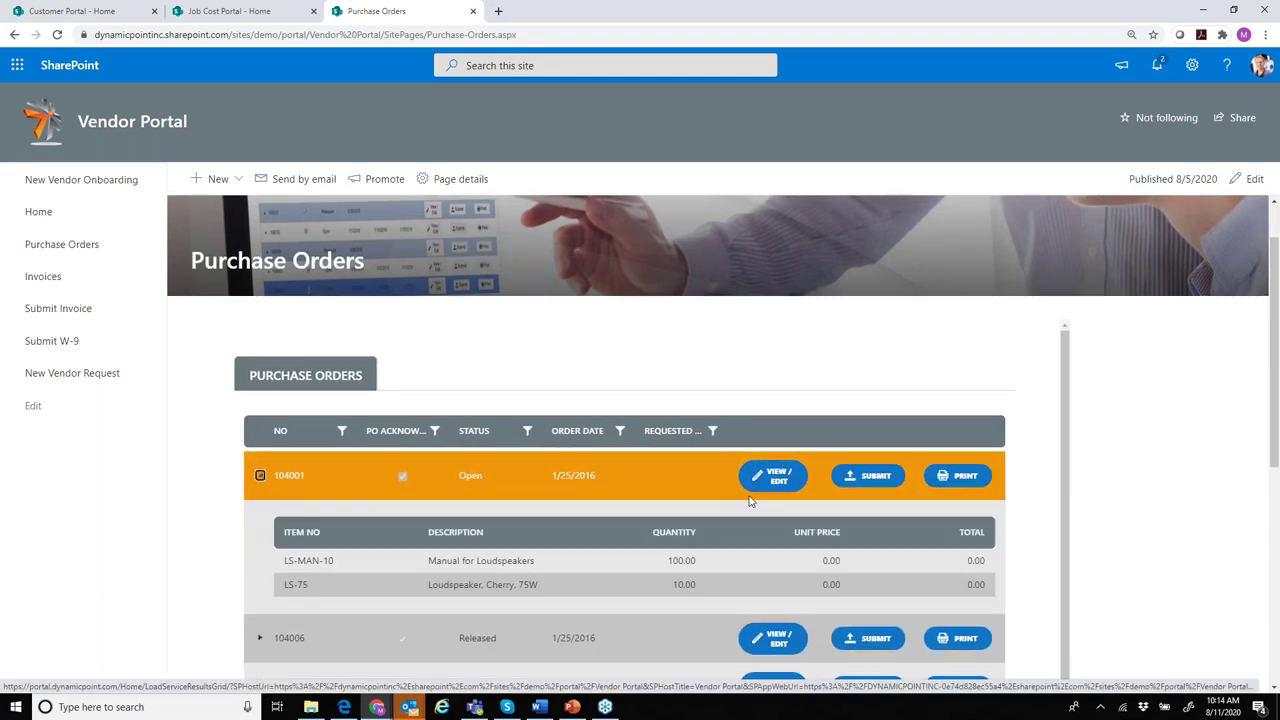
pyautogui.click(800, 480)
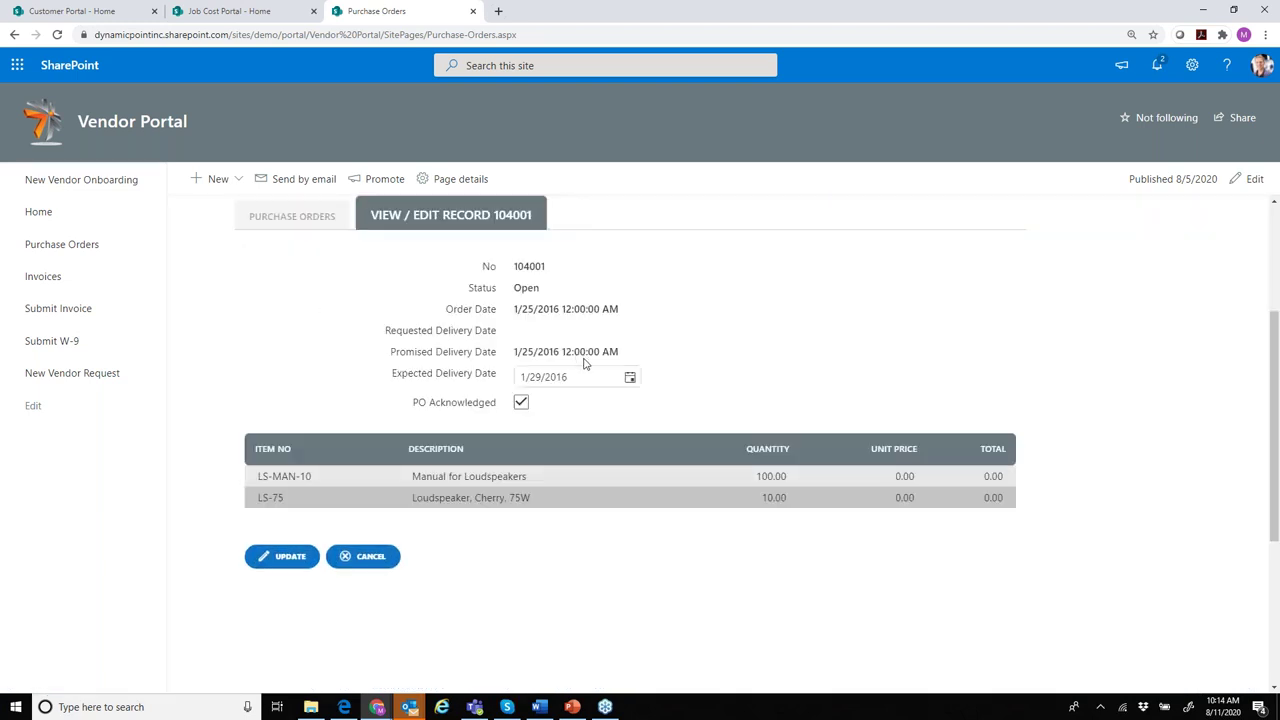
# - Set order 104001's expected delivery date to 1/28/2016, save it, and return to the Vendor Portal home
pyautogui.click(630, 378)
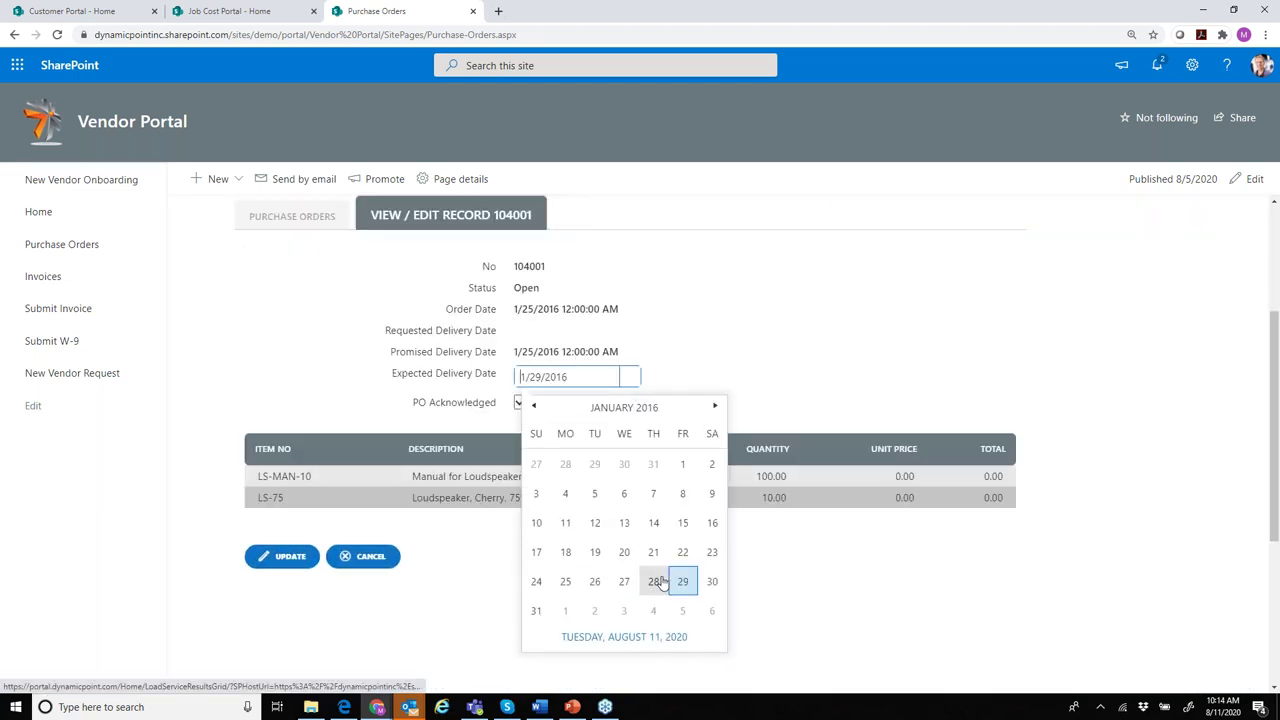
pyautogui.click(655, 581)
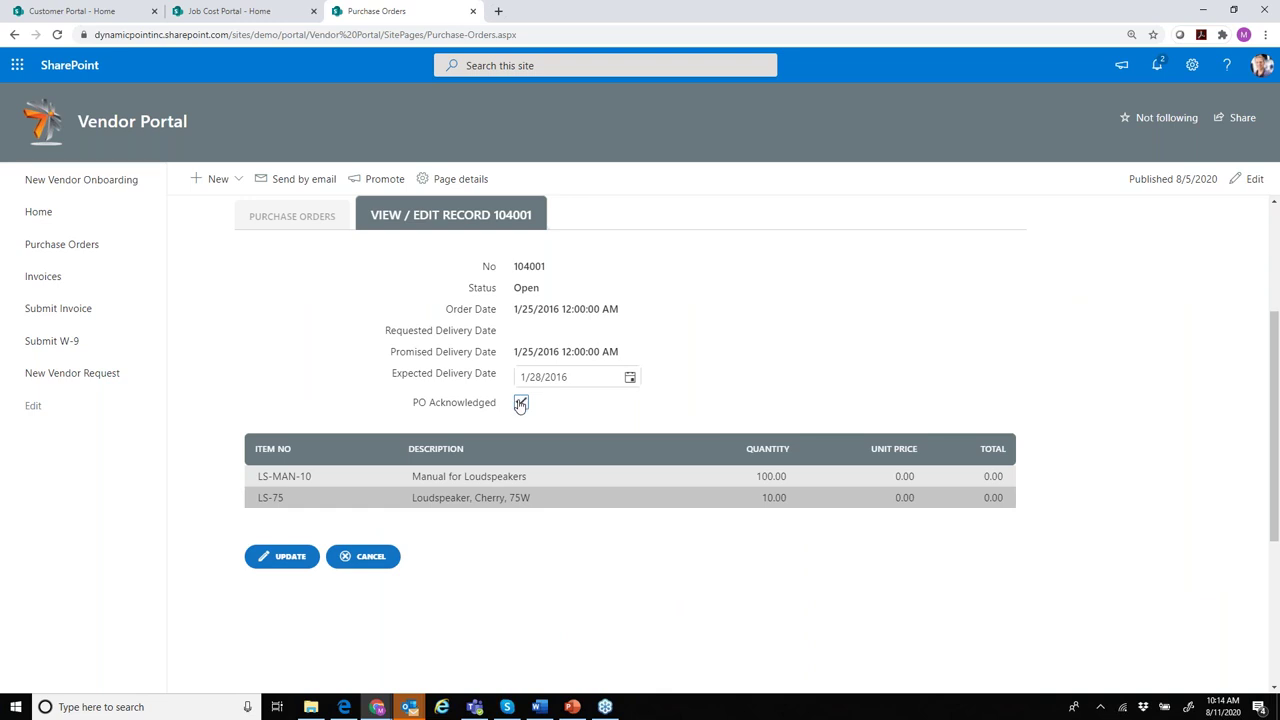
pyautogui.click(263, 556)
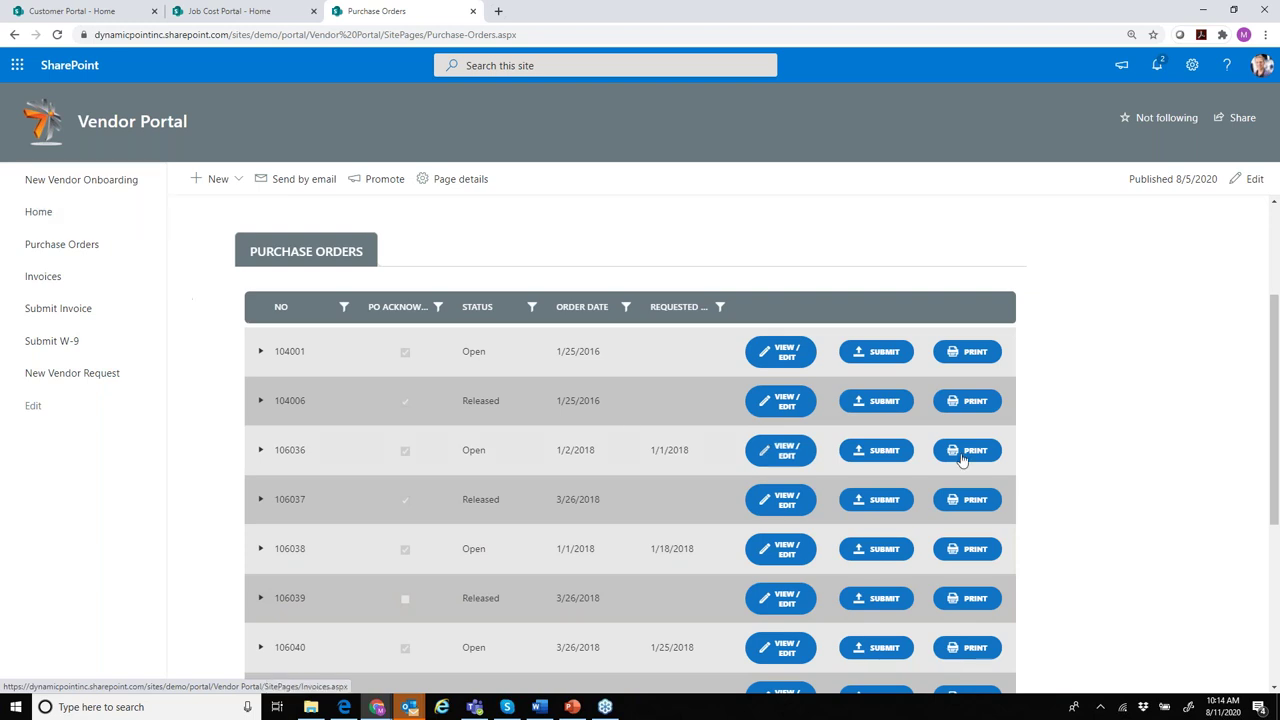
pyautogui.click(48, 212)
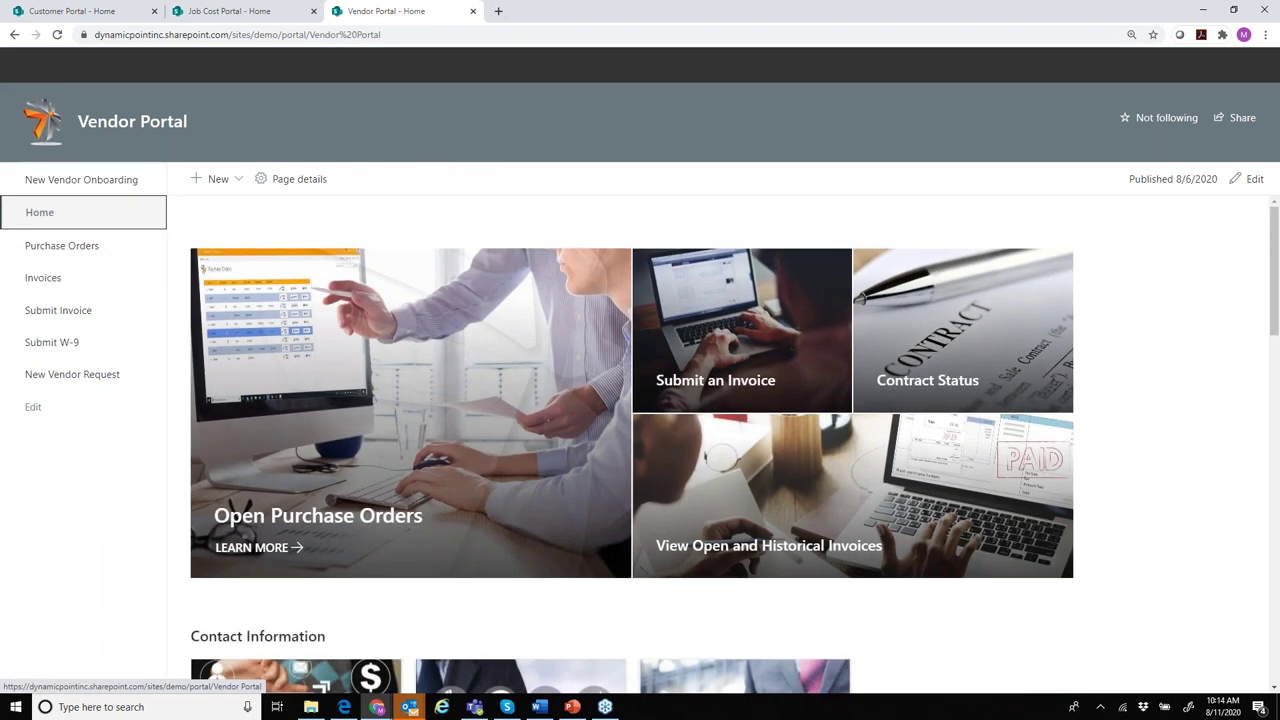
# - In Outlook, open the sales order update email and expand its before-and-after values table
pyautogui.moveTo(375, 708)
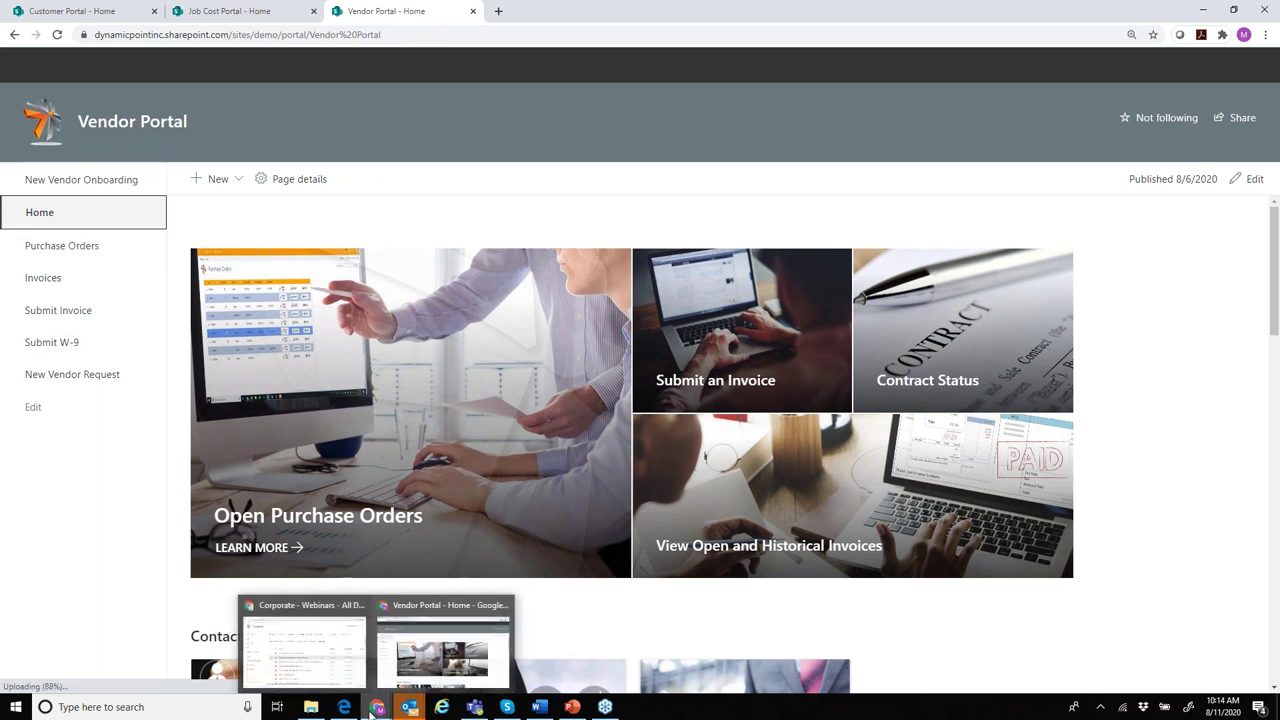
pyautogui.moveTo(343, 663)
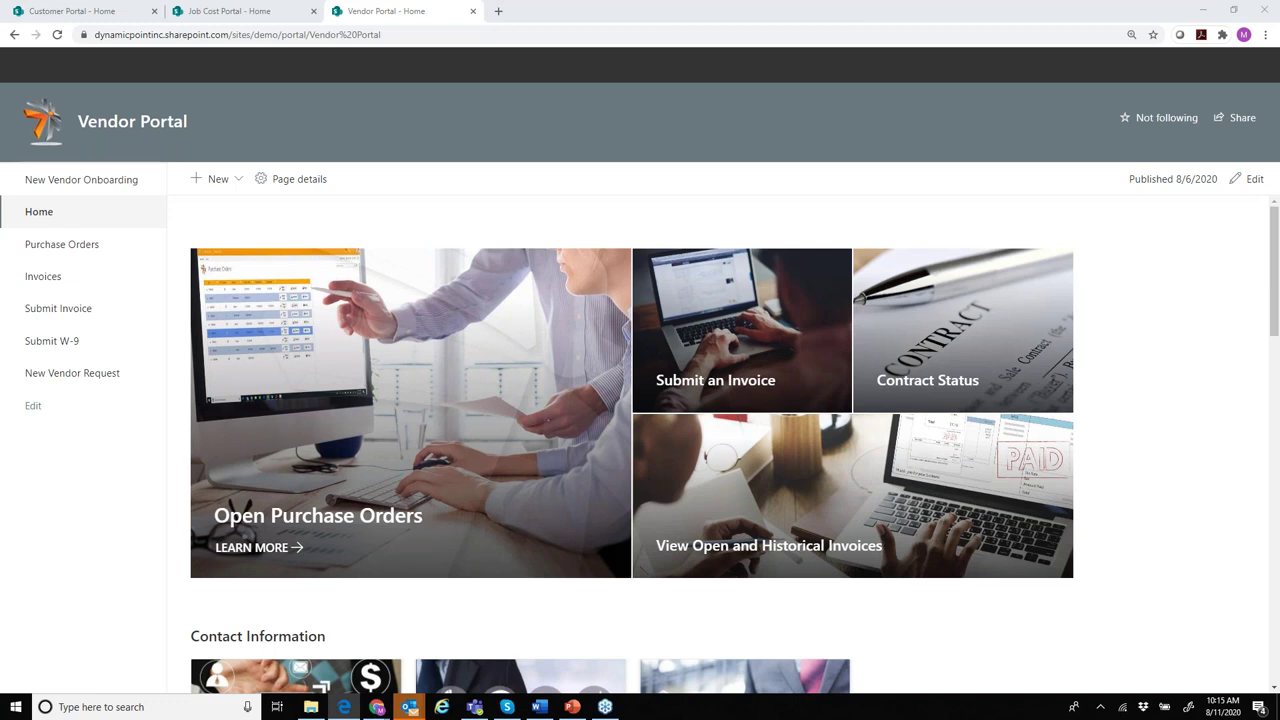
pyautogui.click(343, 707)
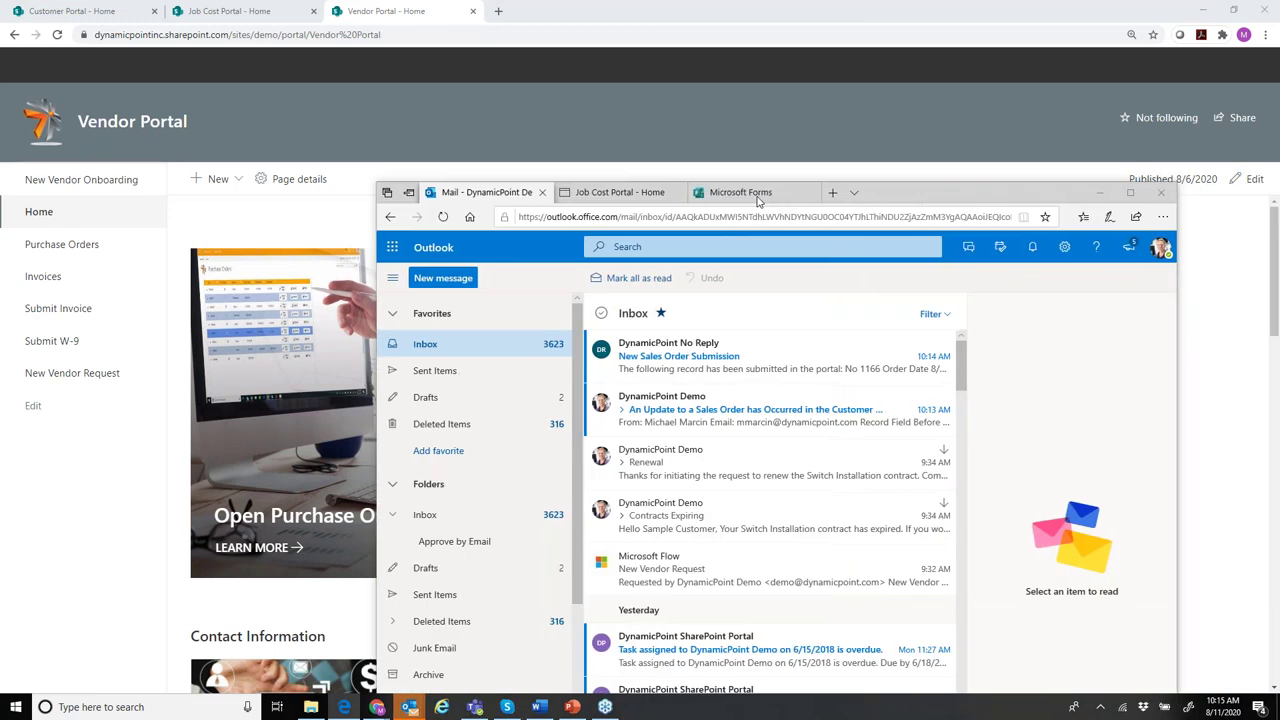
pyautogui.click(651, 410)
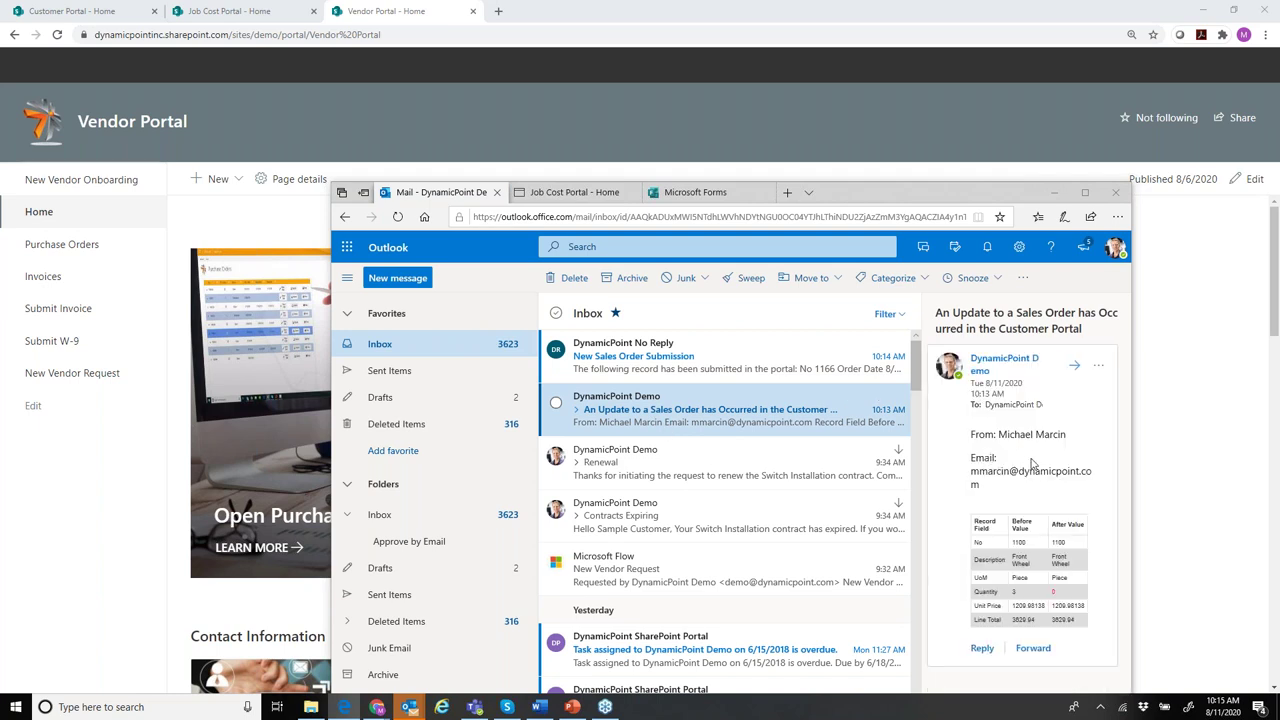
pyautogui.click(1085, 192)
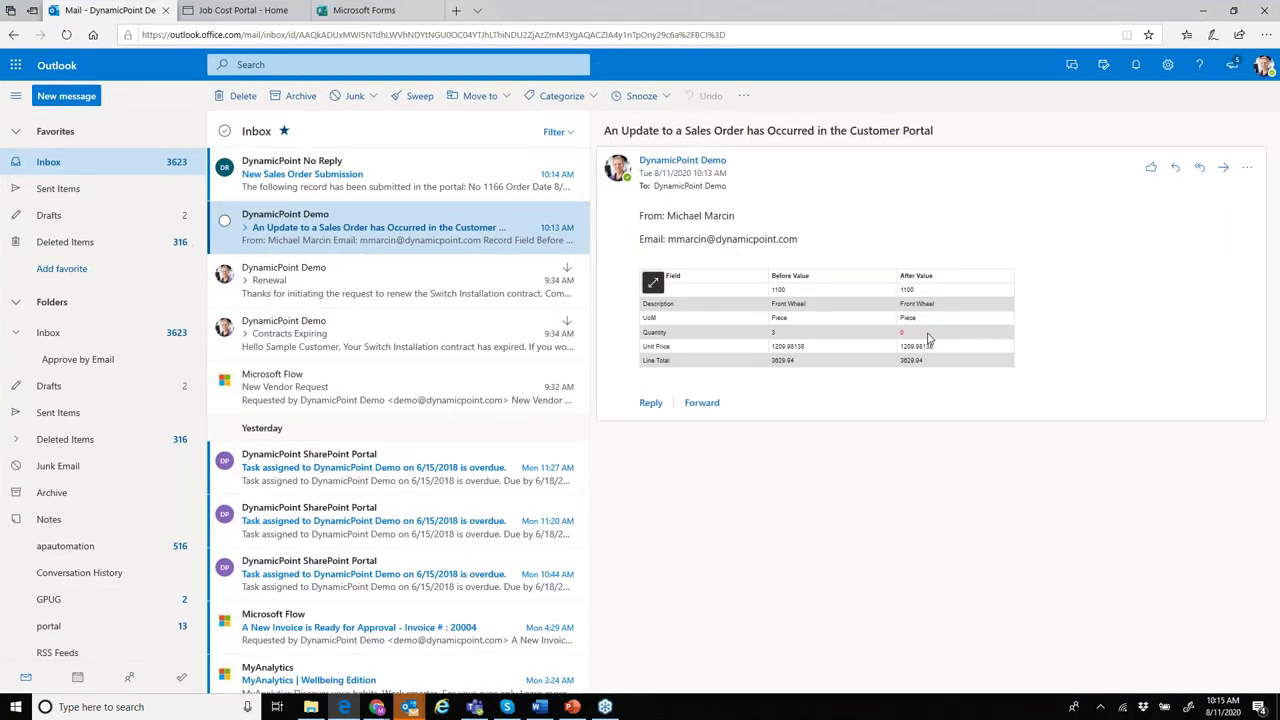
pyautogui.click(653, 283)
pyautogui.click(1108, 382)
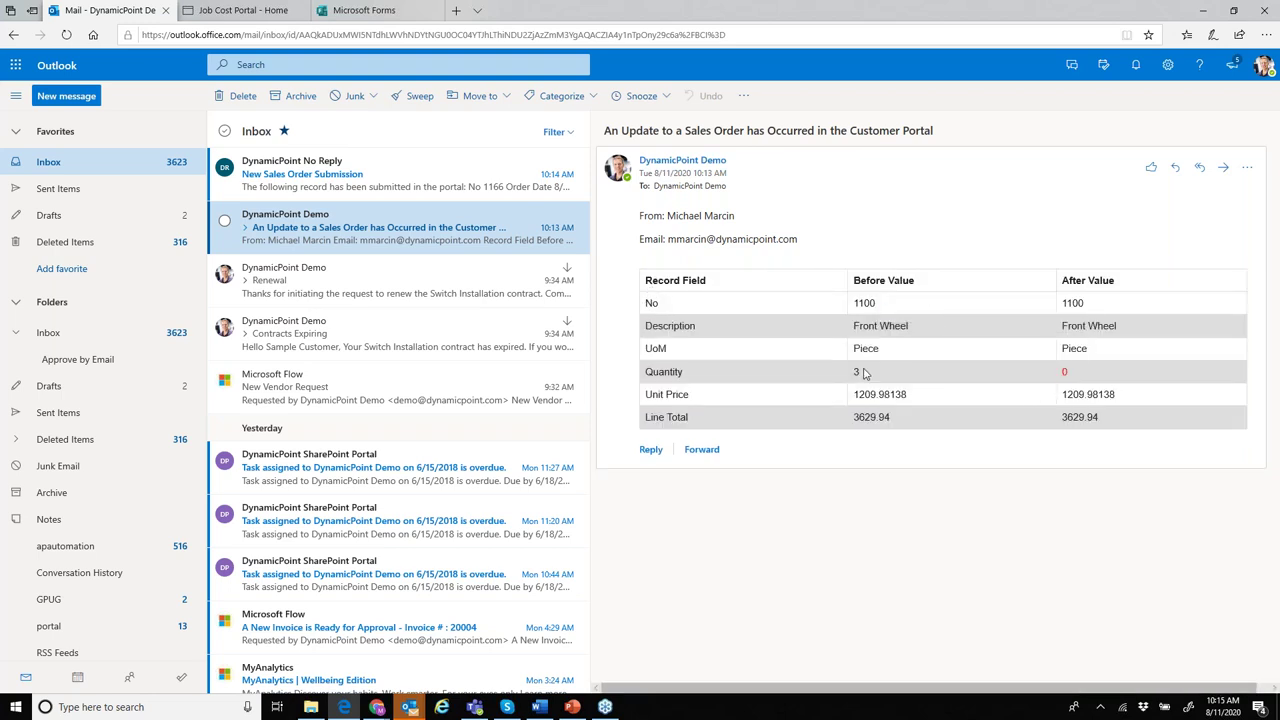
# - Read through the New Sales Order Submission email for record 1166
pyautogui.click(362, 184)
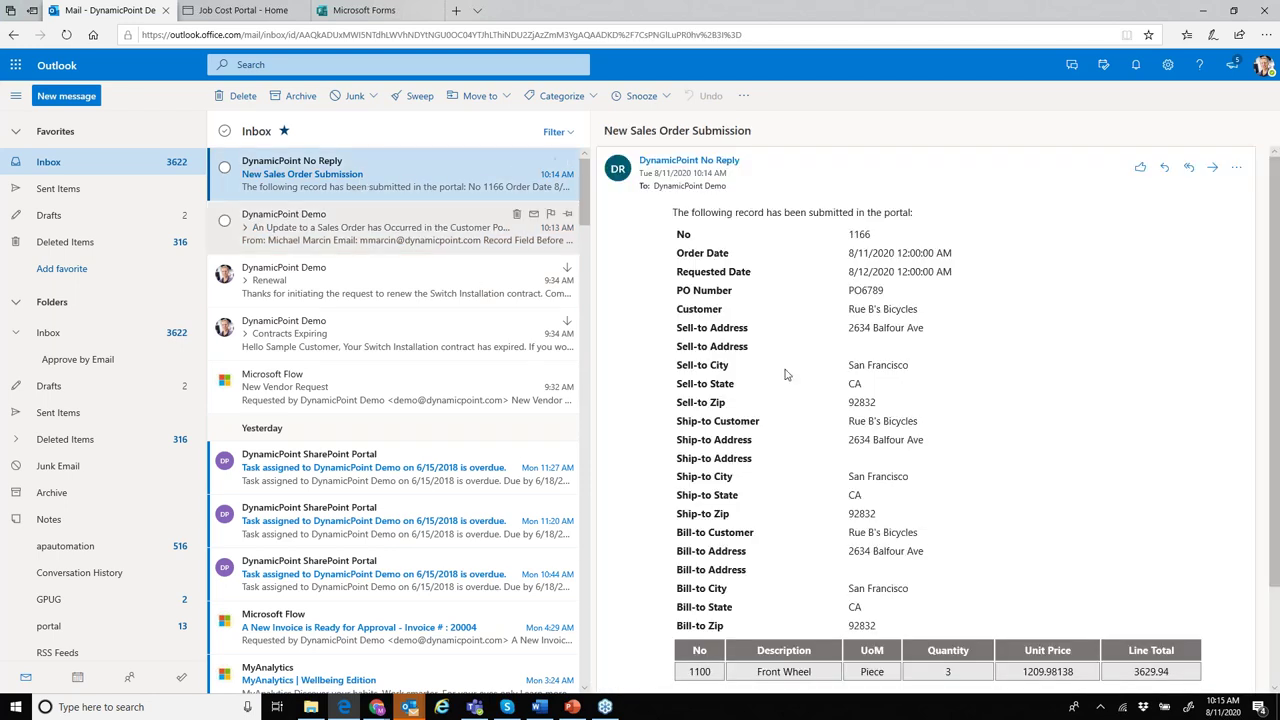
pyautogui.scroll(-2, 1007, 382)
pyautogui.scroll(2, 1007, 387)
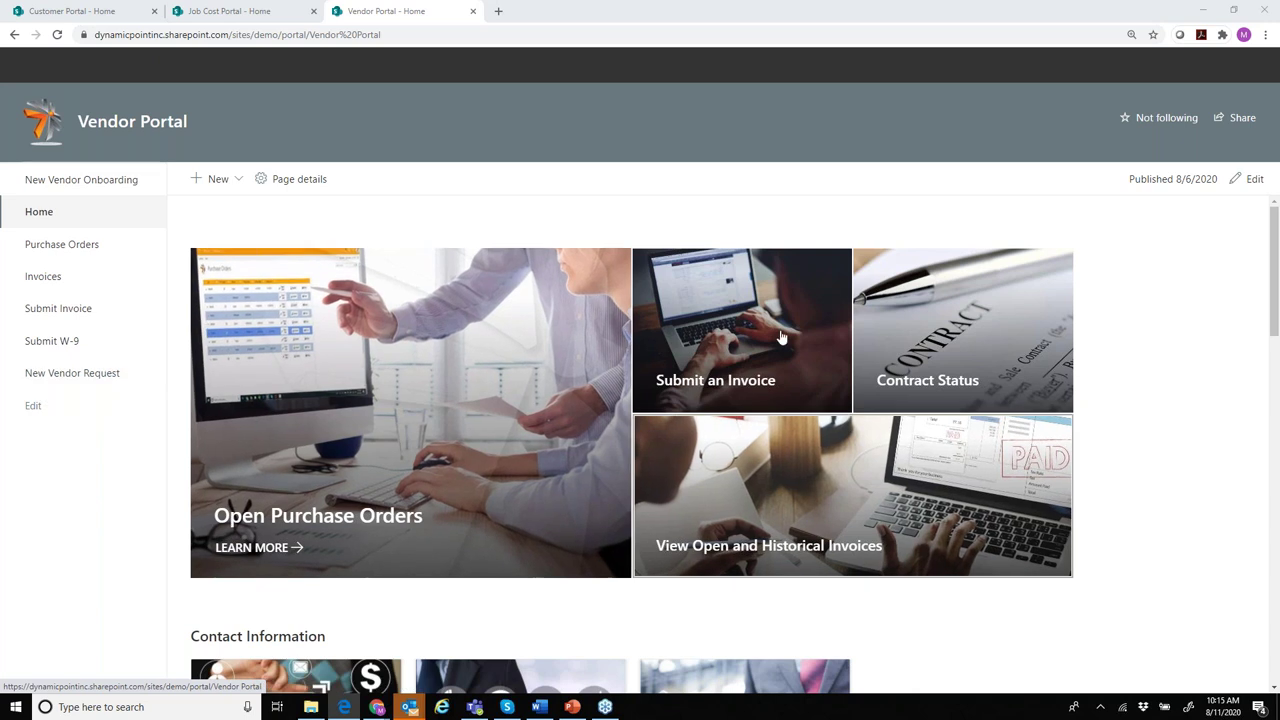
# - Fill the New Vendor Request form with vendor name DynamicPoint and the vendor's e-mail address, then submit it
pyautogui.click(79, 380)
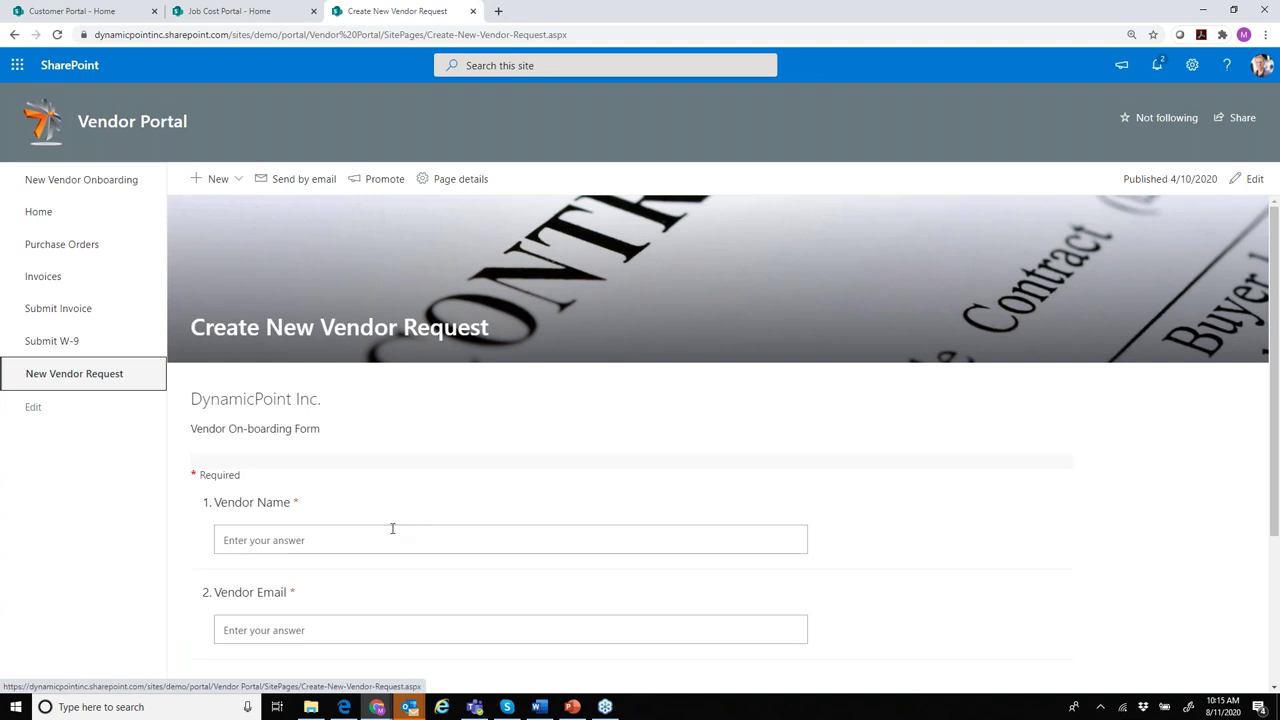
pyautogui.click(255, 550)
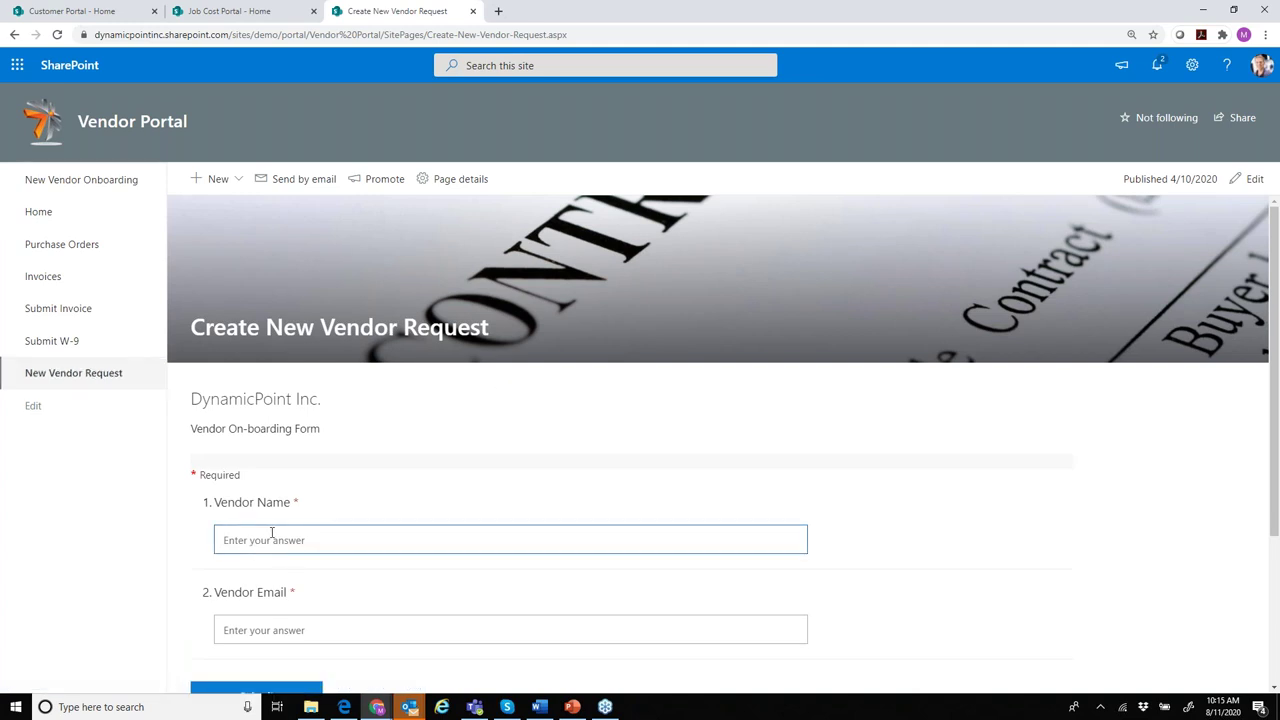
pyautogui.write('dYN')
pyautogui.press('BackSpace')
pyautogui.press('BackSpace')
pyautogui.press('BackSpace')
pyautogui.write('Dynamic')
pyautogui.press('Tab')
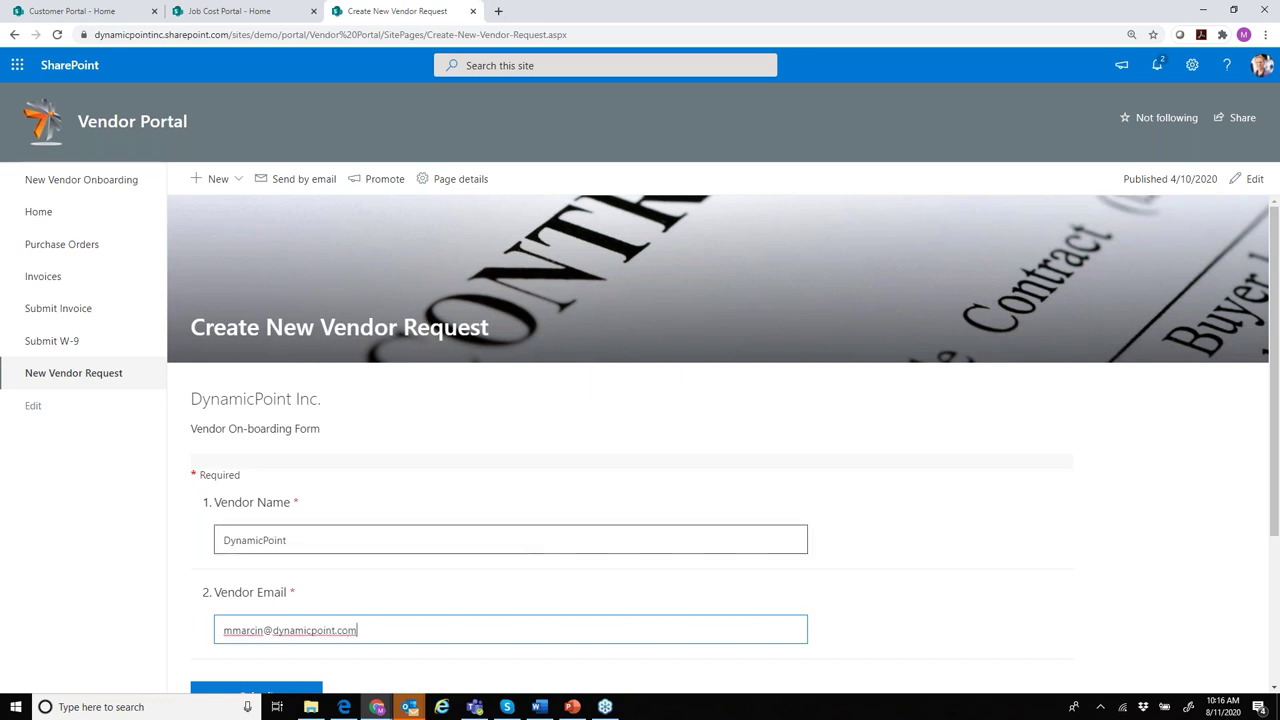
pyautogui.scroll(-1, 518, 559)
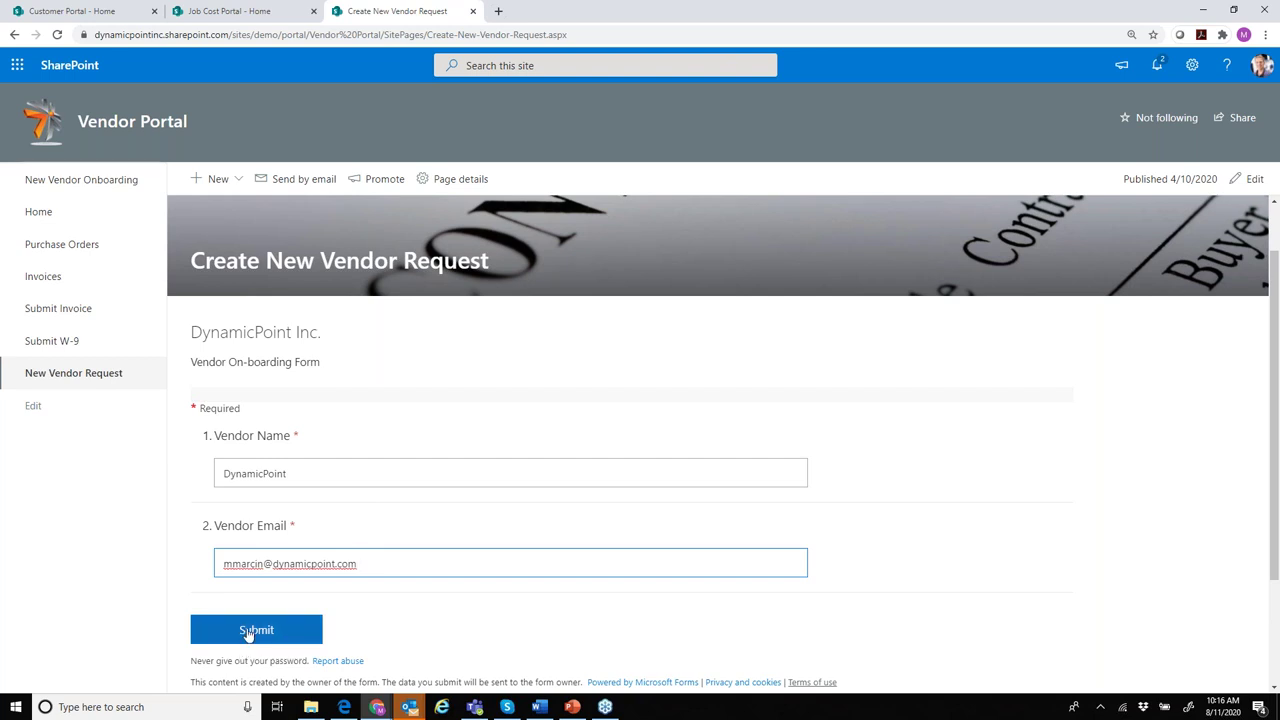
pyautogui.click(248, 632)
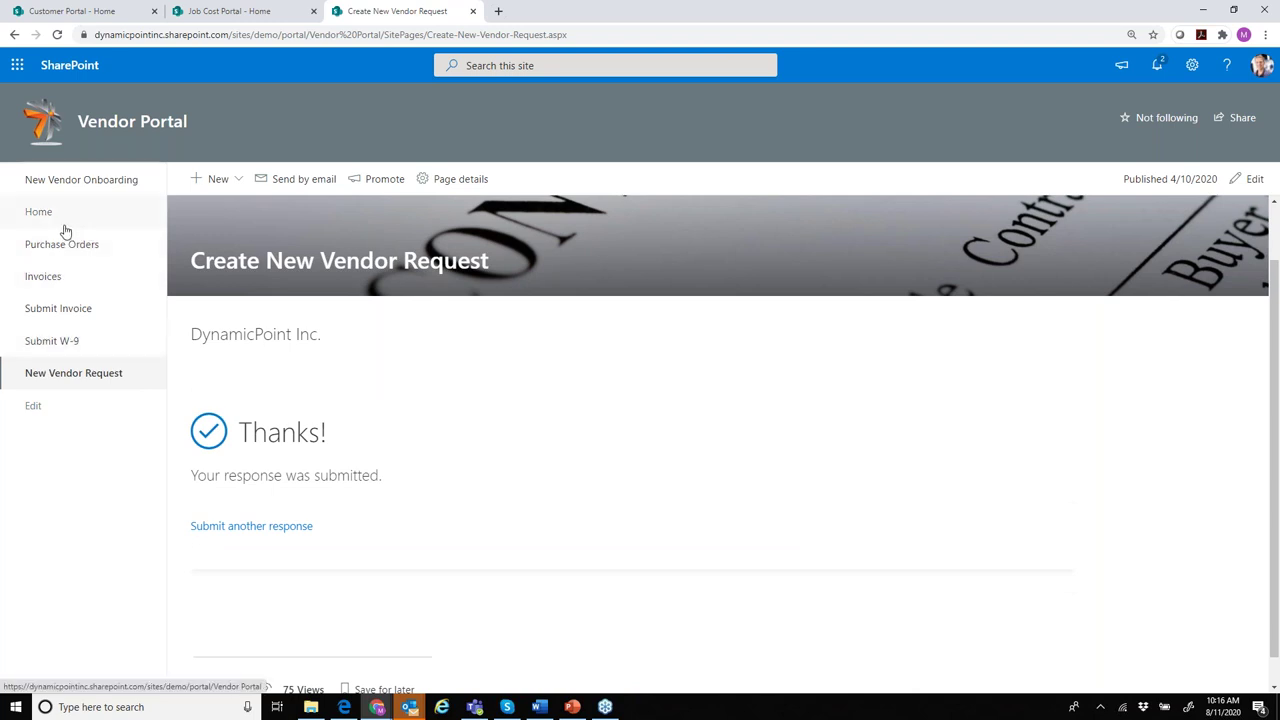
pyautogui.moveTo(423, 710)
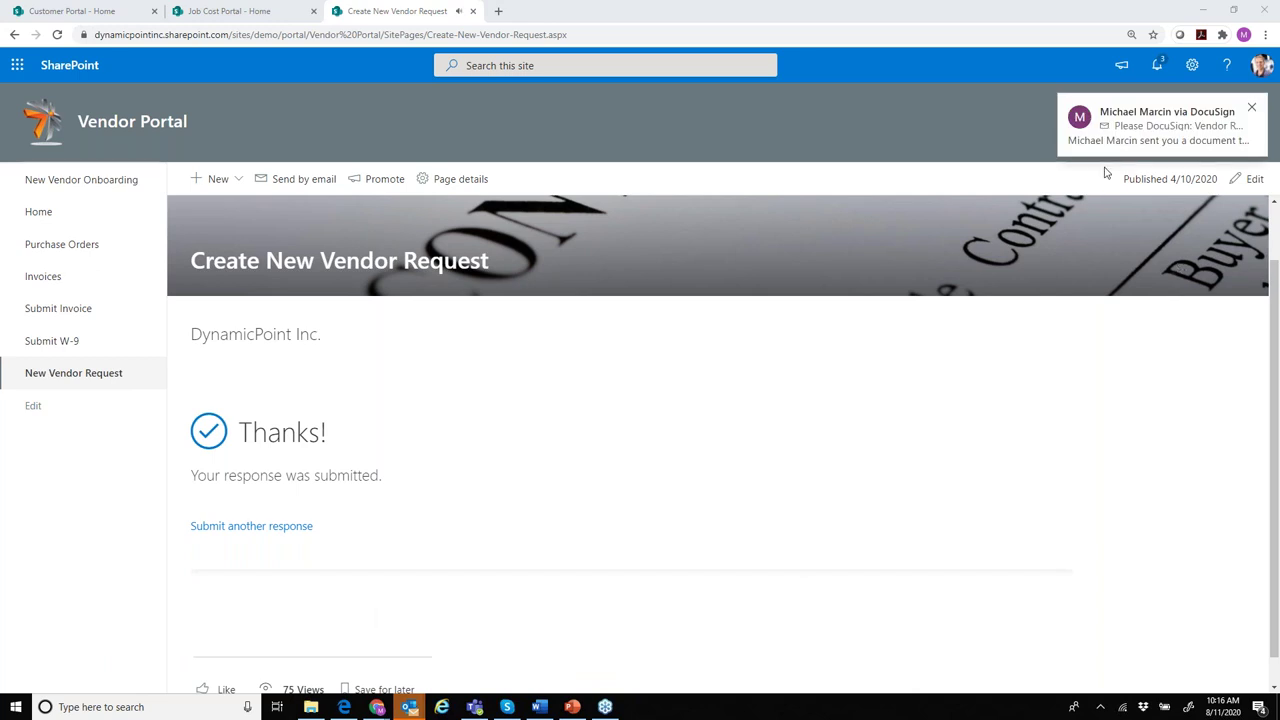
# - Open the DocuSign vendor request e-mail, load its pictures, and open the document for review
pyautogui.click(1251, 108)
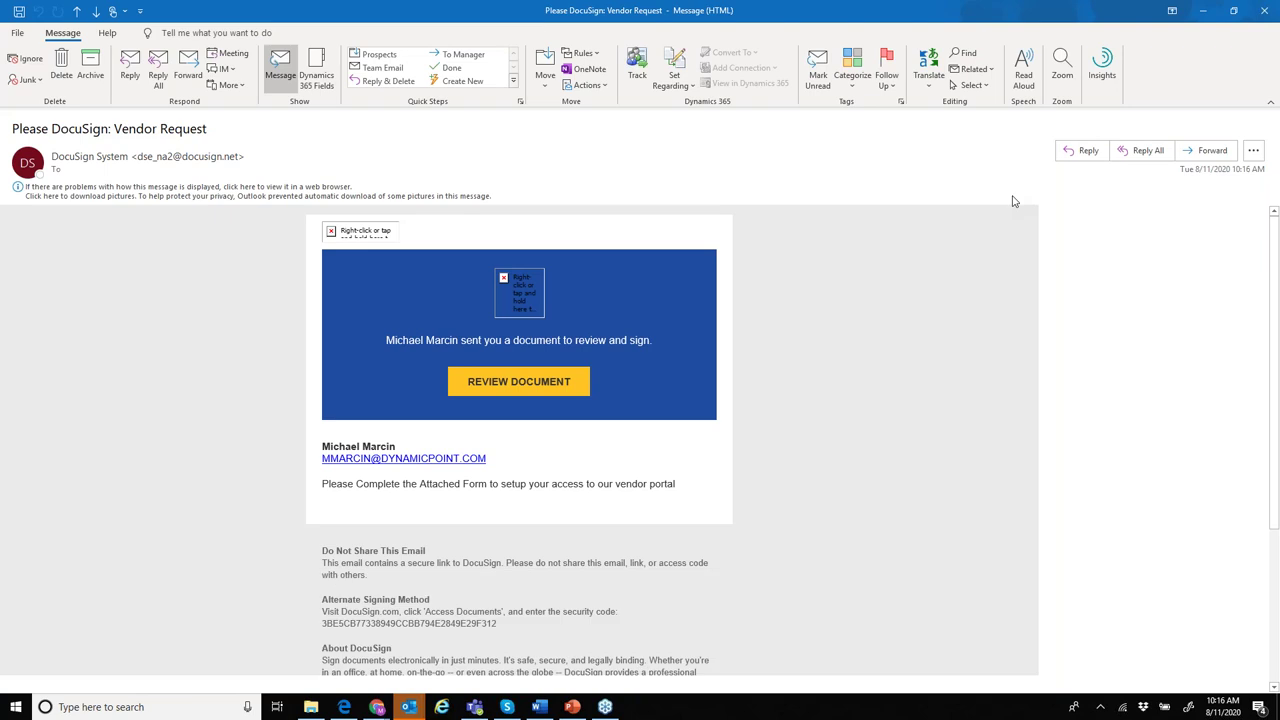
pyautogui.click(299, 197)
pyautogui.click(298, 201)
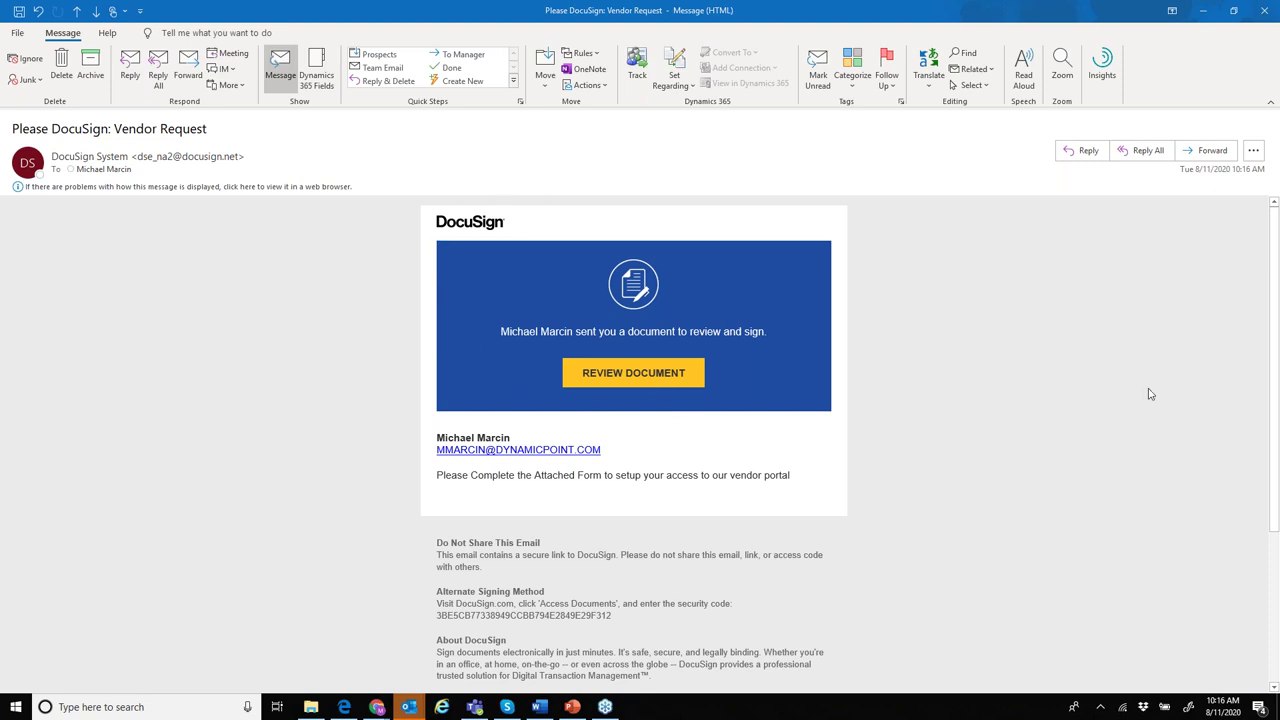
pyautogui.click(644, 371)
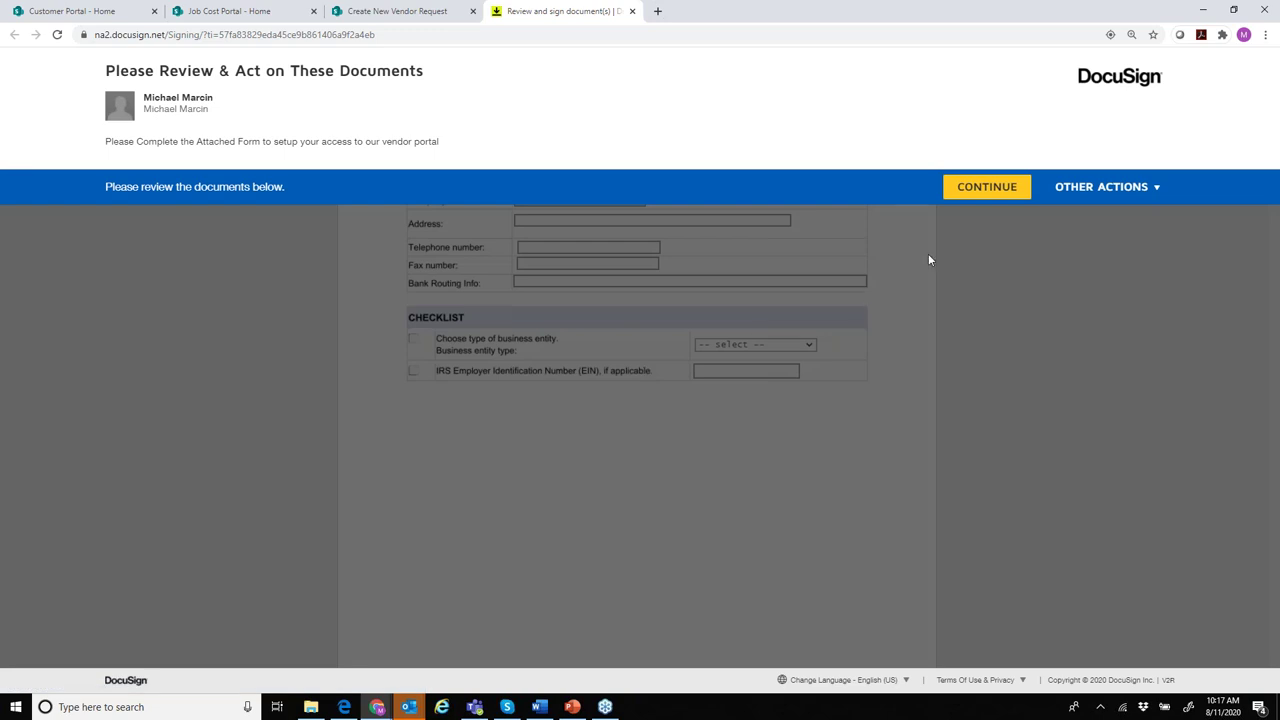
# - Enter the company address and set the business entity type to Corporation on the vendor form
pyautogui.click(990, 192)
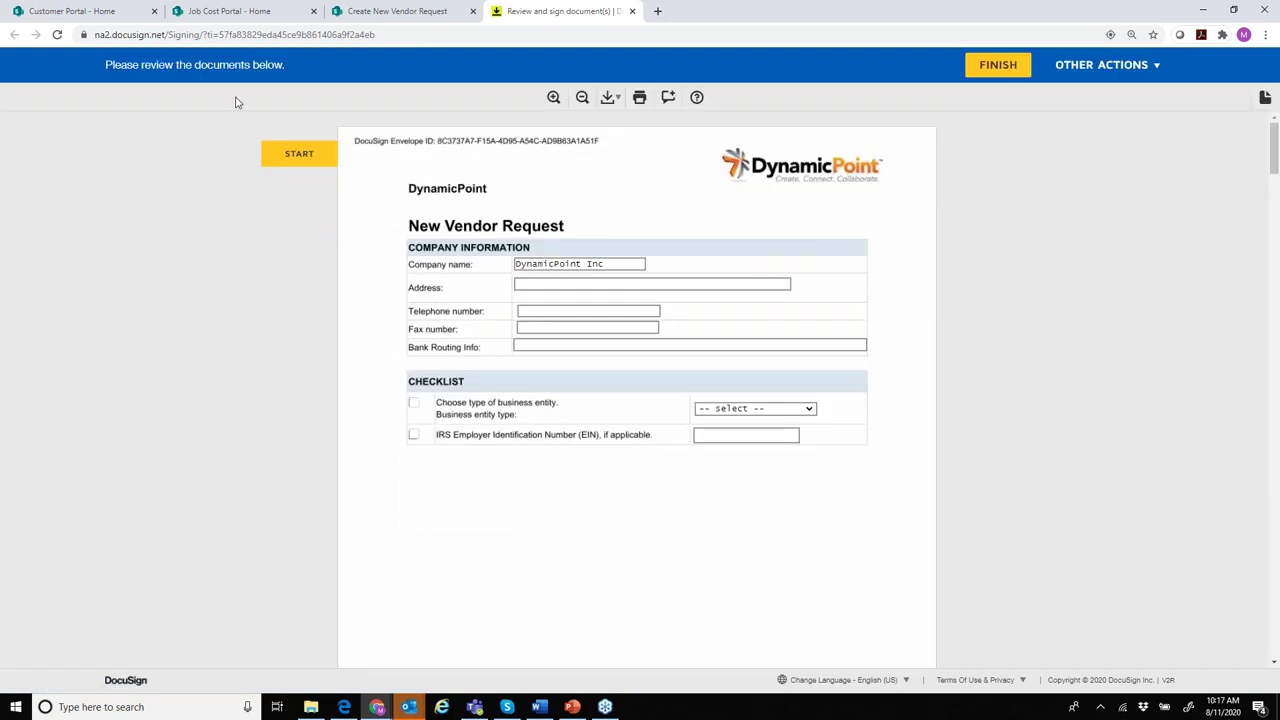
pyautogui.click(533, 285)
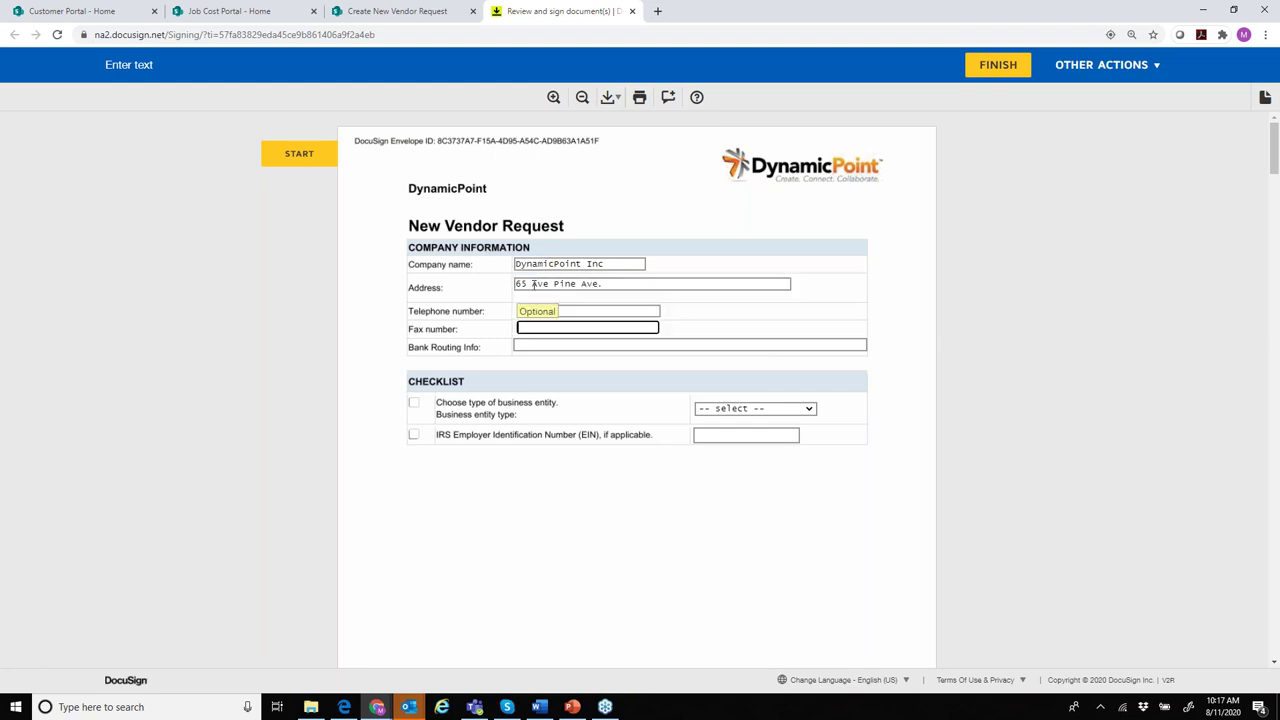
pyautogui.click(413, 403)
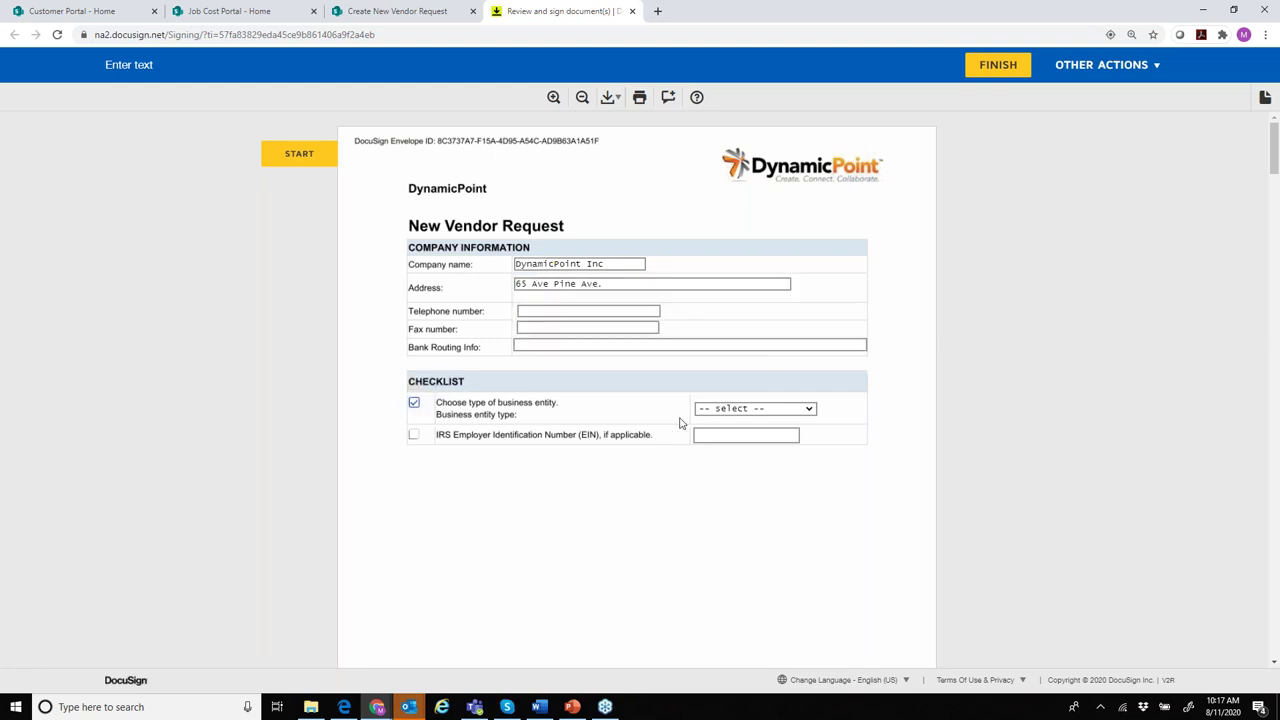
pyautogui.click(757, 409)
pyautogui.click(745, 447)
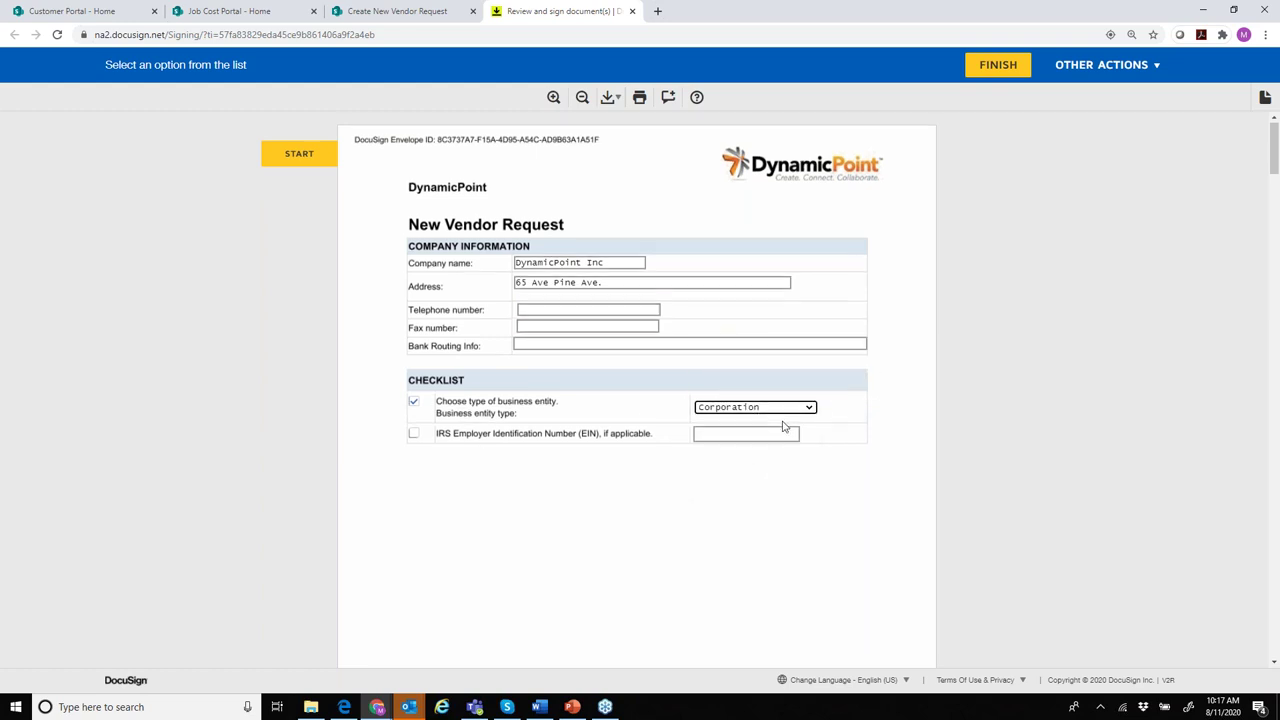
# - Enter DynamicPoint as the name on line 1 of the W-9
pyautogui.scroll(-12, 783, 427)
pyautogui.scroll(-2, 783, 432)
pyautogui.scroll(2, 783, 432)
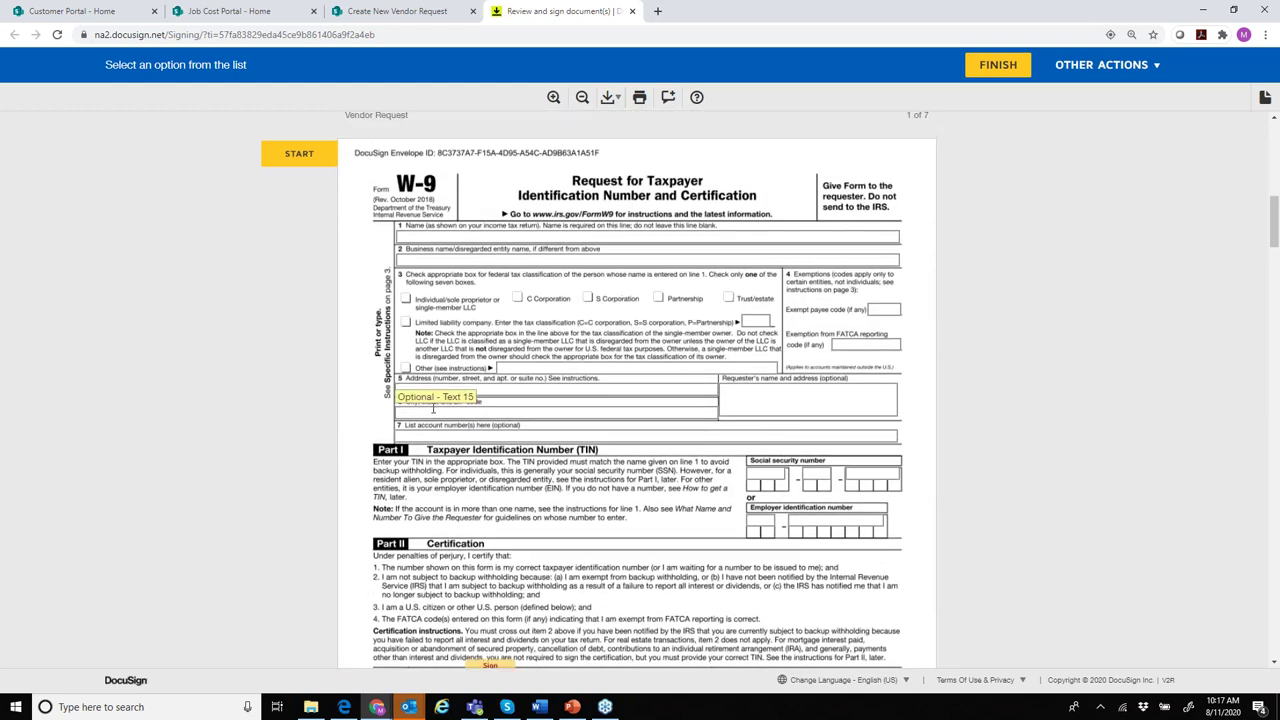
pyautogui.click(458, 236)
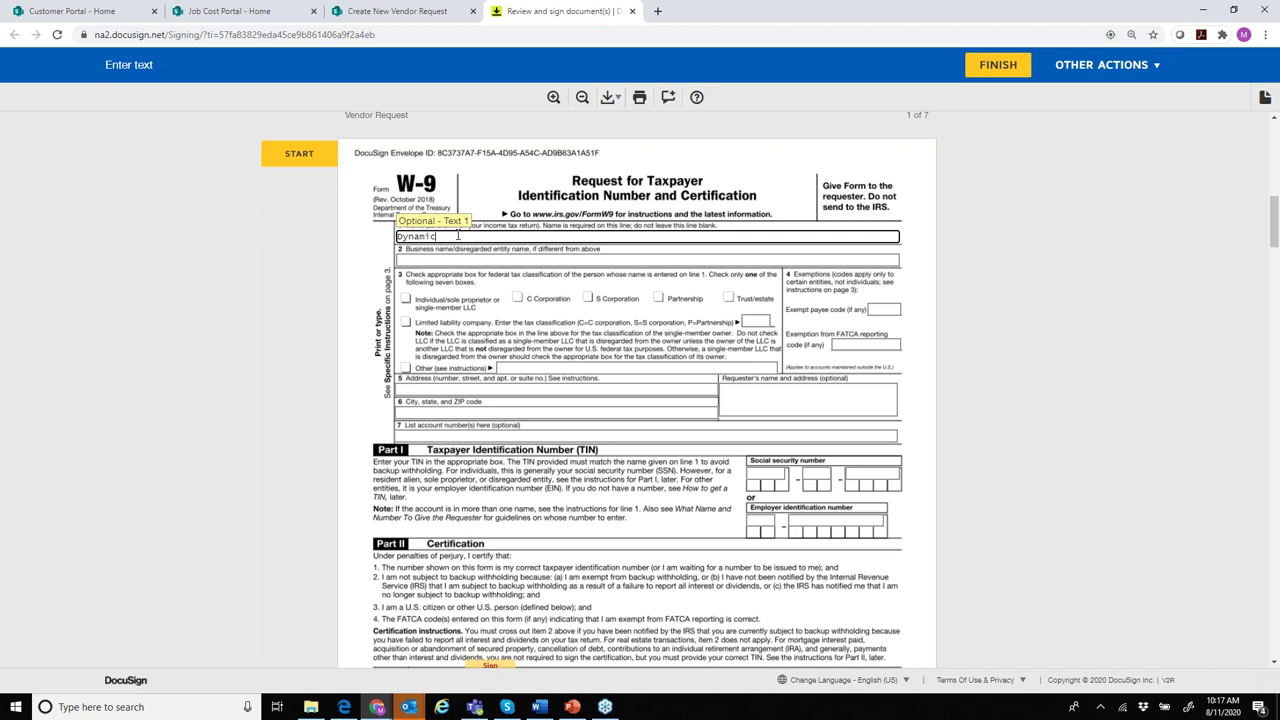
pyautogui.press('Tab')
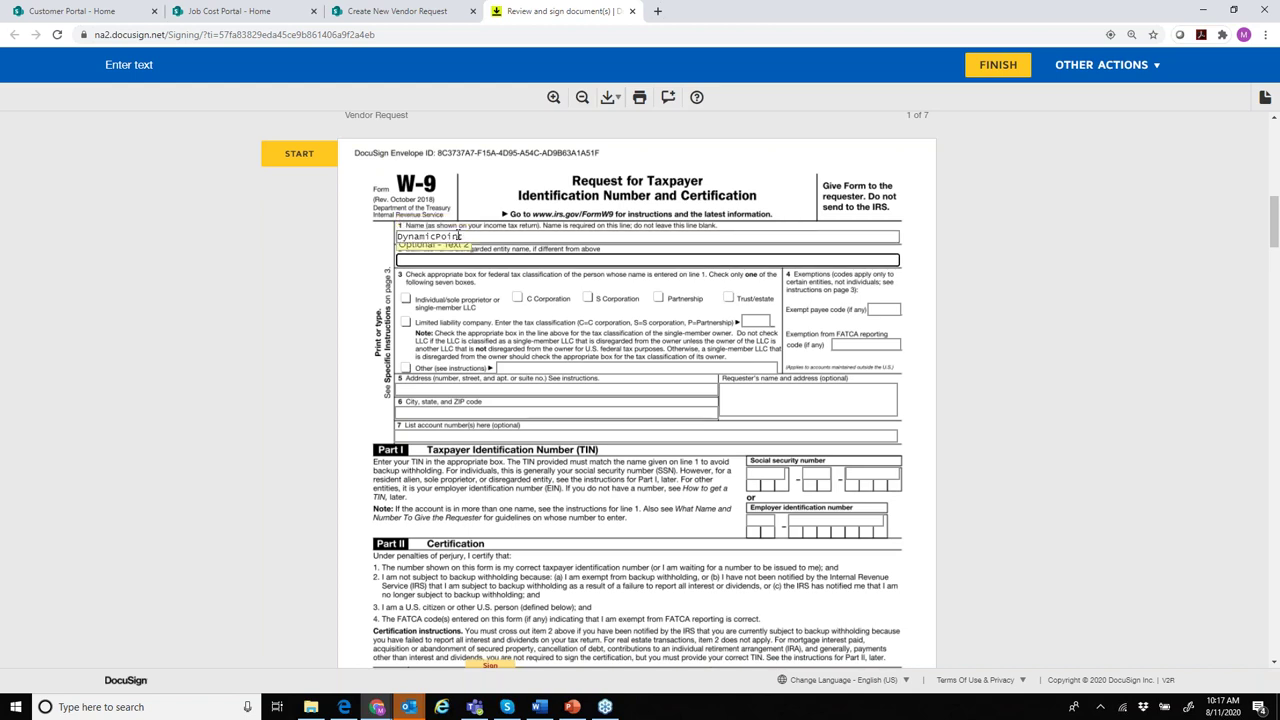
pyautogui.scroll(-2, 497, 510)
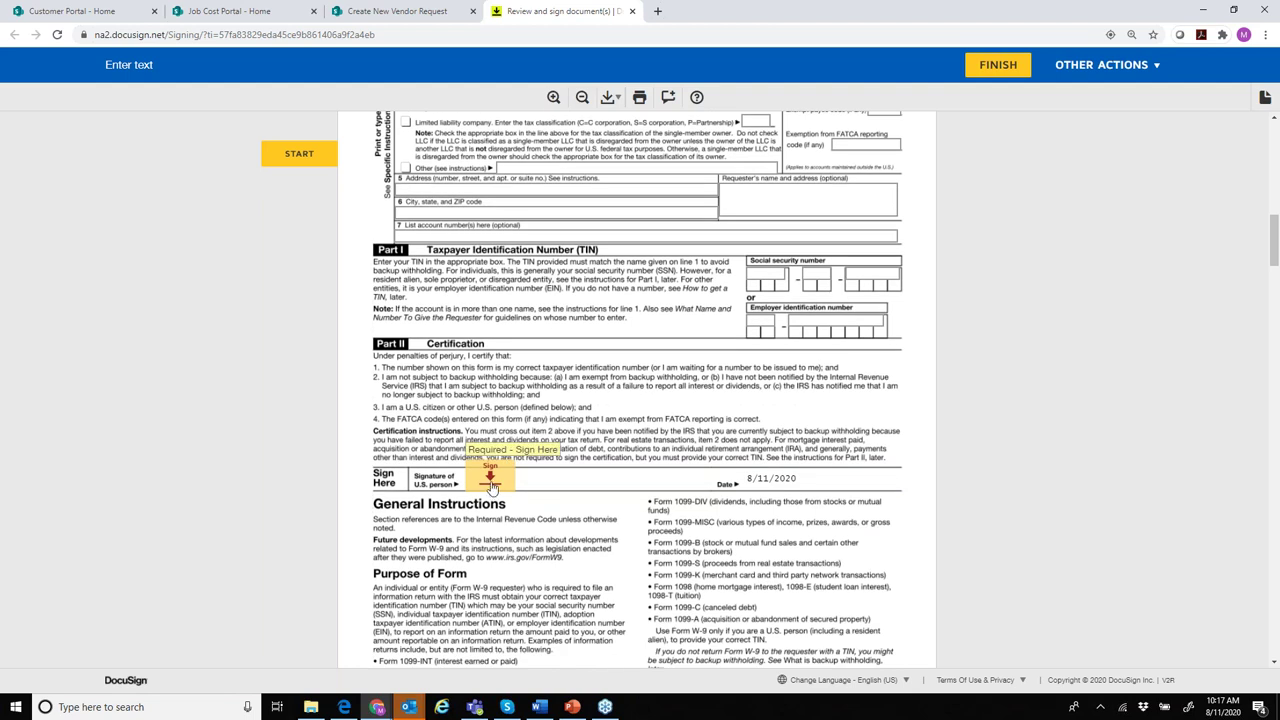
# - Apply a signature to the W-9 signature line, remove and reapply it, then choose to change it
pyautogui.click(492, 480)
pyautogui.click(505, 486)
pyautogui.click(505, 533)
pyautogui.click(500, 482)
pyautogui.click(501, 490)
pyautogui.click(492, 516)
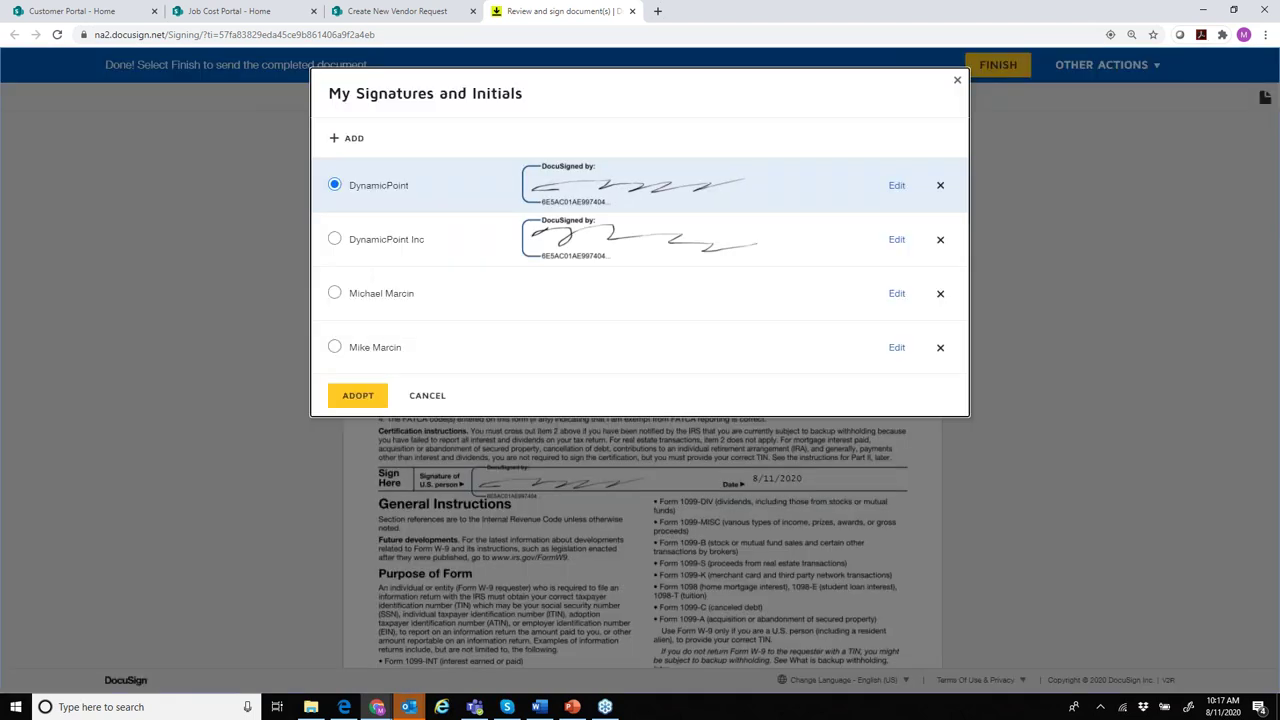
# - Draw a new DynamicPoint signature by hand and adopt it on the W-9 certification
pyautogui.click(356, 142)
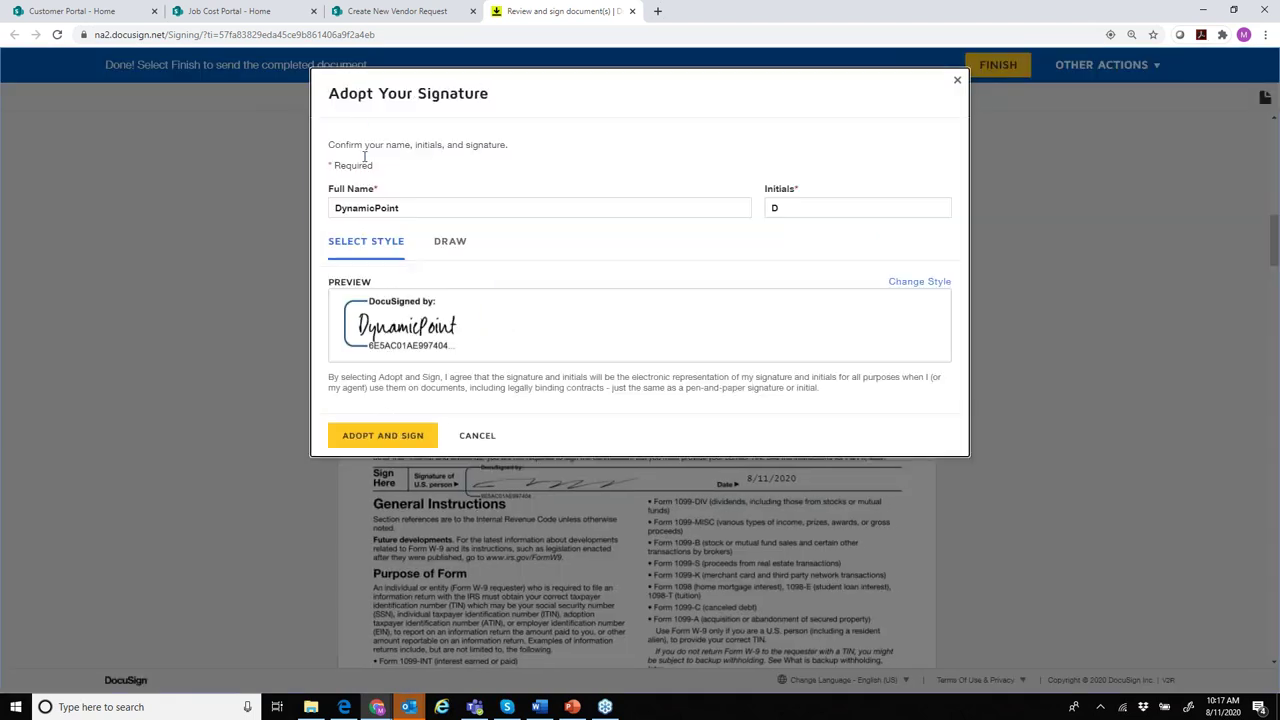
pyautogui.click(451, 243)
pyautogui.moveTo(384, 309)
pyautogui.mouseDown()
pyautogui.moveTo(760, 322)
pyautogui.moveTo(790, 347)
pyautogui.mouseUp()
pyautogui.click(398, 443)
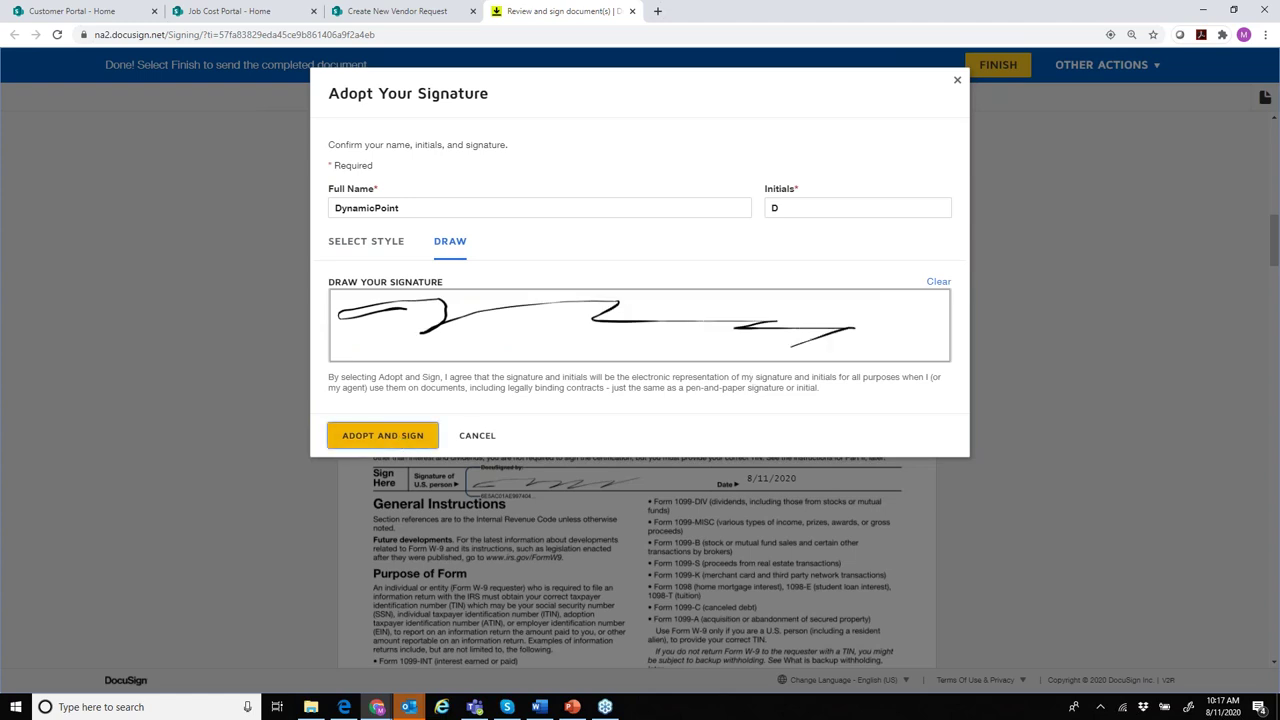
pyautogui.click(502, 196)
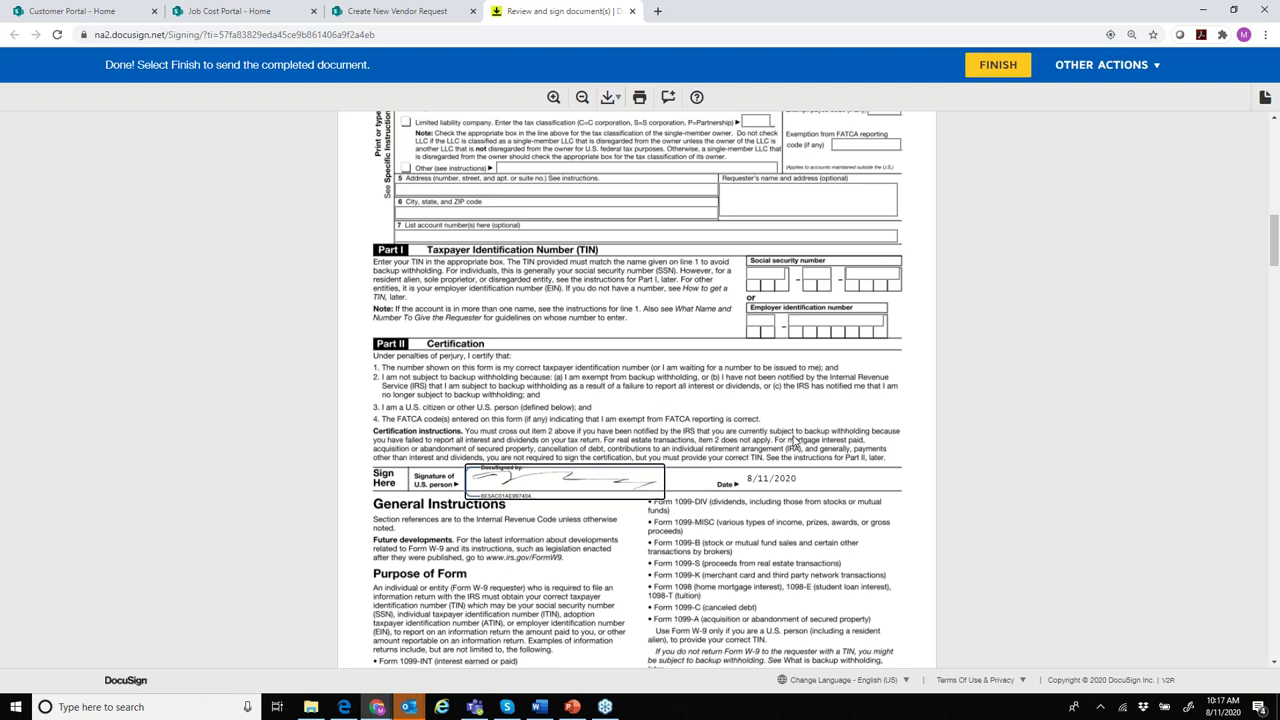
pyautogui.scroll(12, 795, 440)
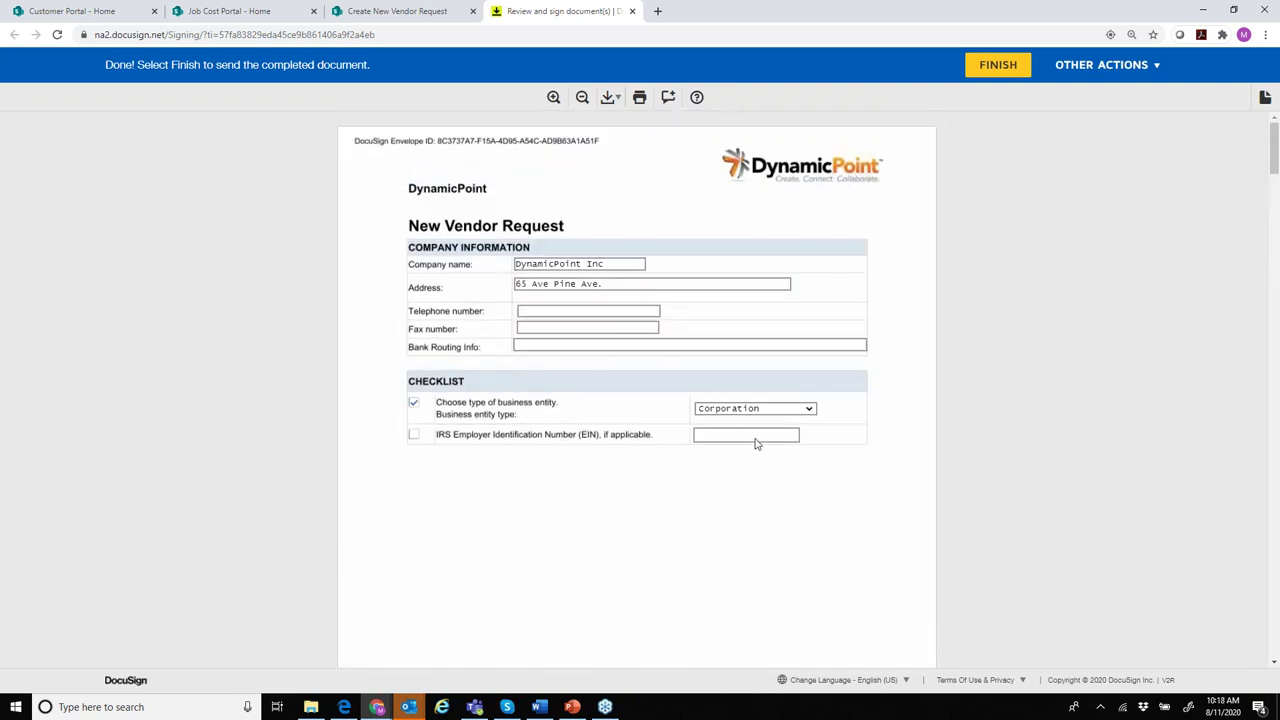
# - Finish the DocuSign signing, close its tab, and bring the Outlook mail window forward
pyautogui.click(1004, 70)
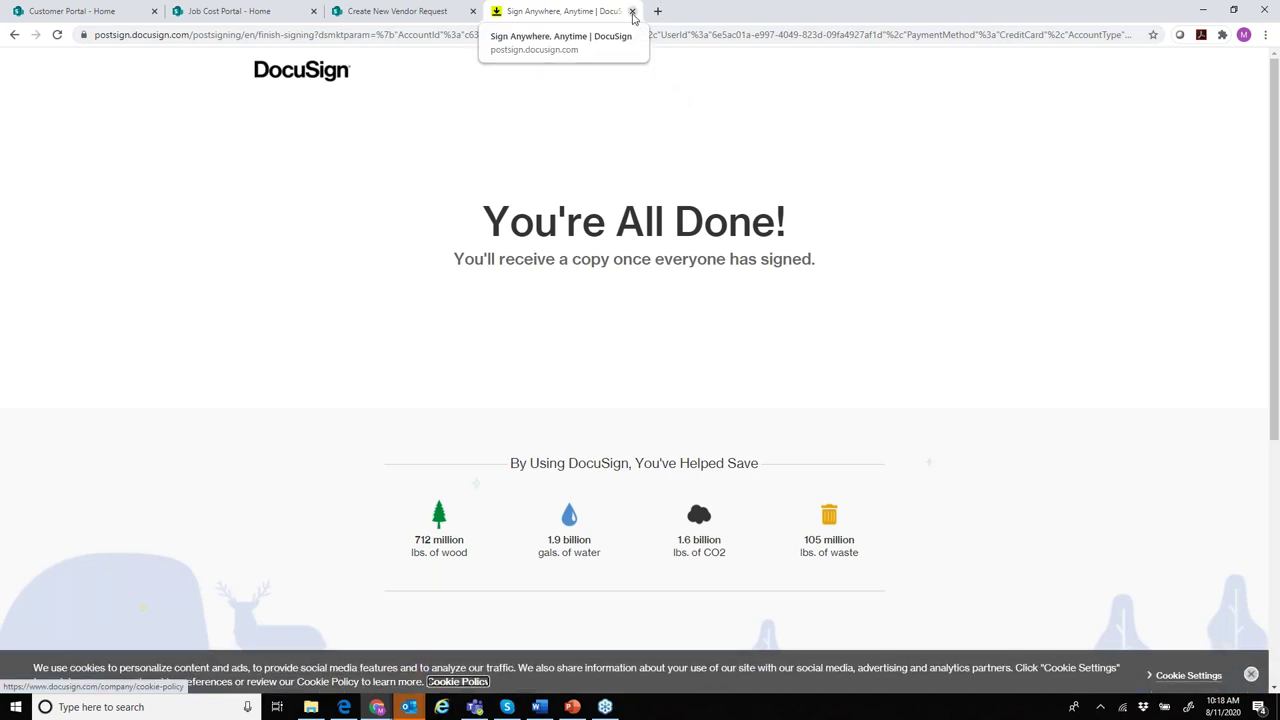
pyautogui.click(632, 11)
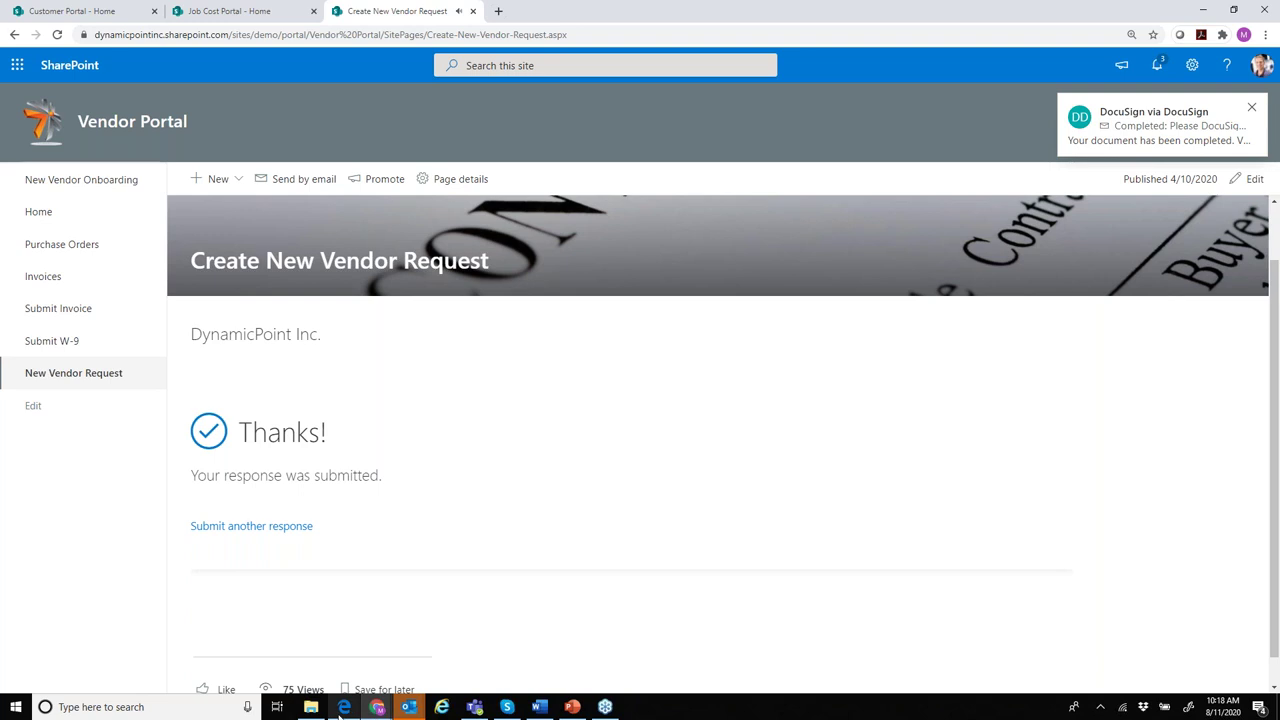
pyautogui.moveTo(344, 707)
pyautogui.click(347, 679)
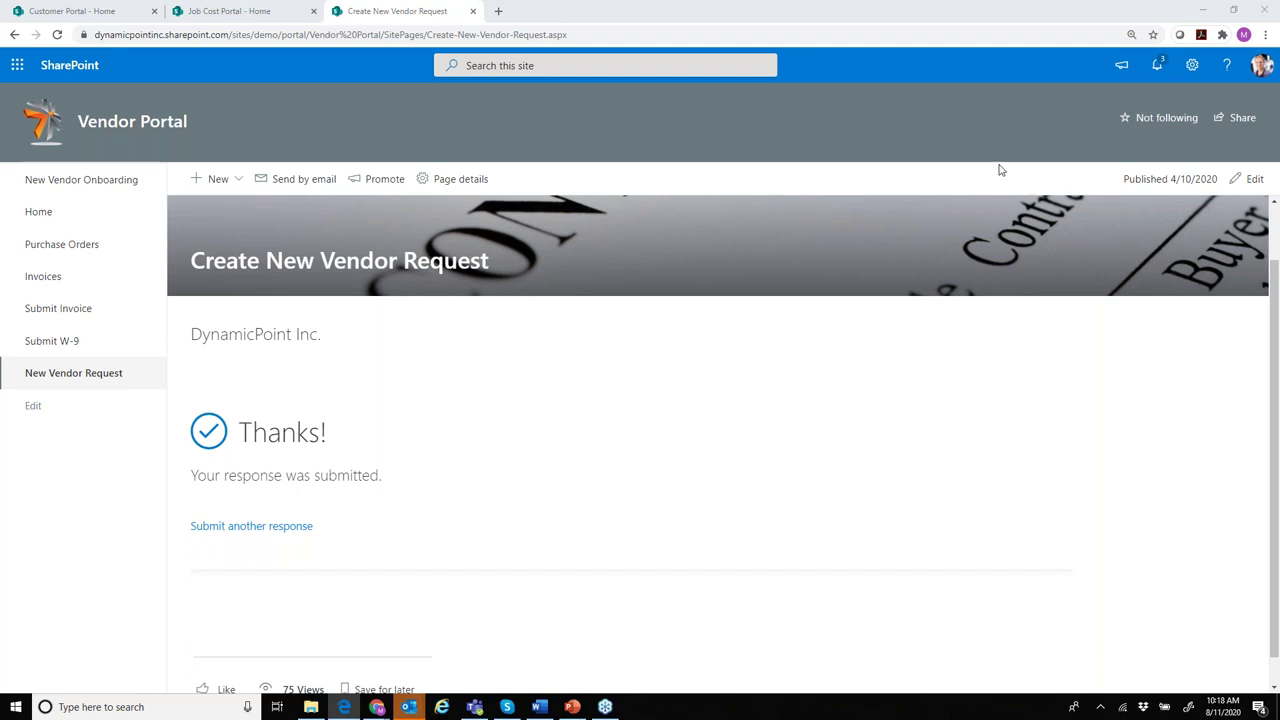
# - Open the completed New Vendor Request and W-9 PDF from the approval email, scroll its pages, and close it
pyautogui.doubleClick(1045, 166)
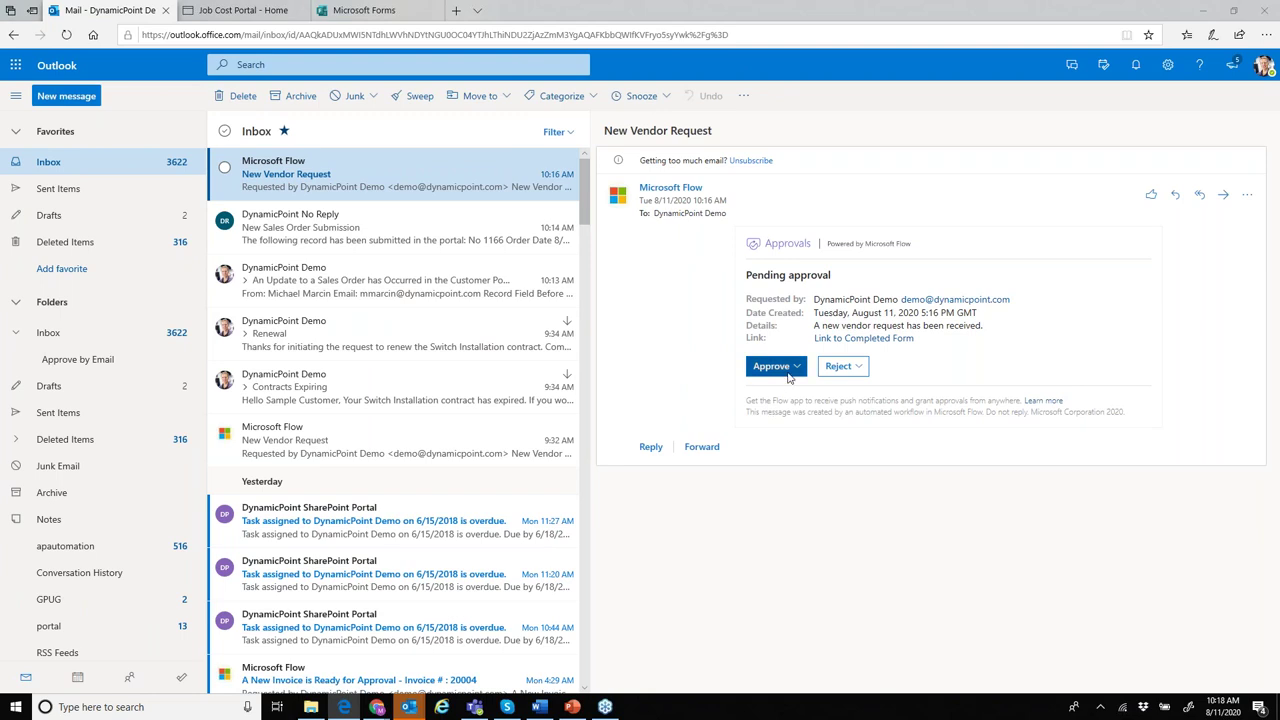
pyautogui.click(868, 340)
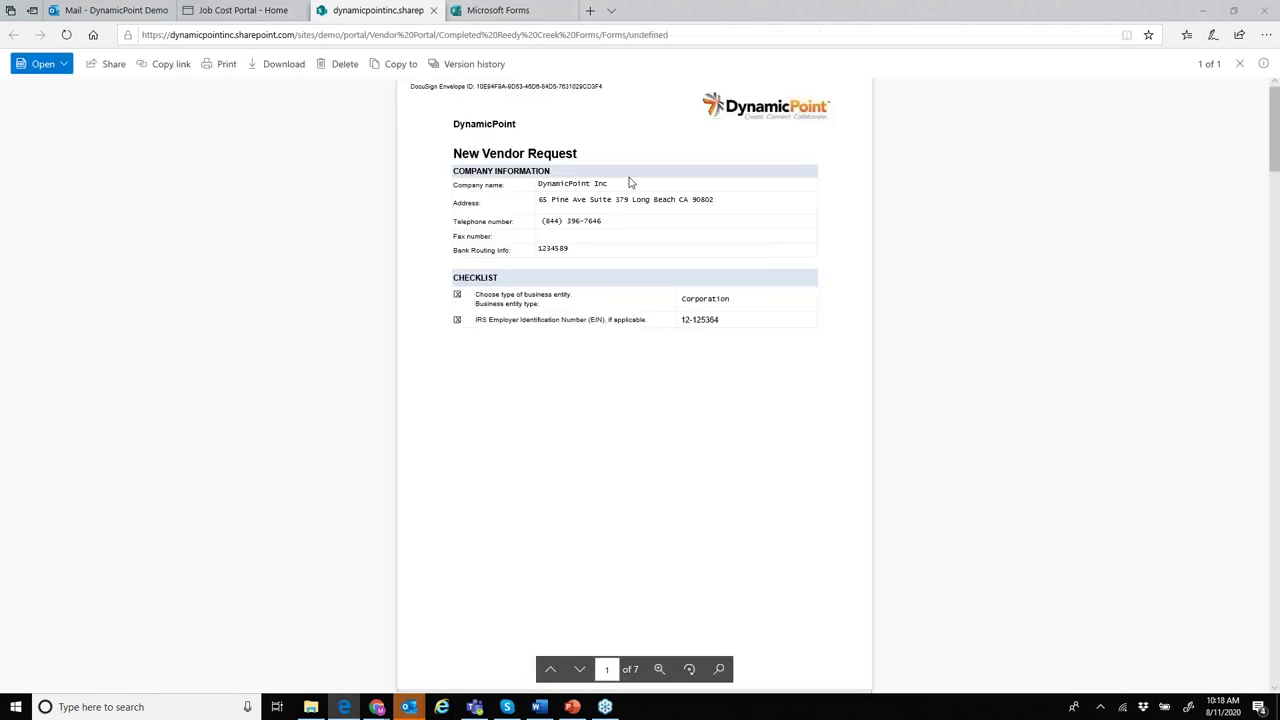
pyautogui.scroll(-10, 701, 254)
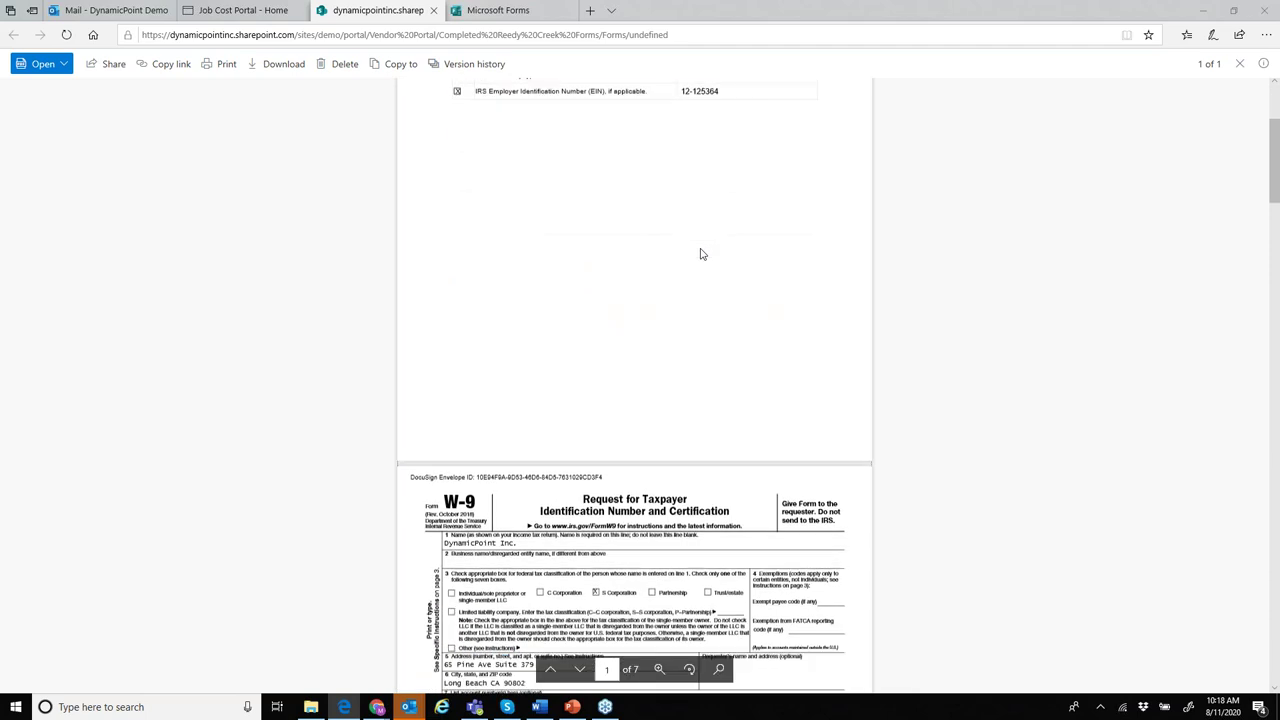
pyautogui.scroll(-8, 684, 283)
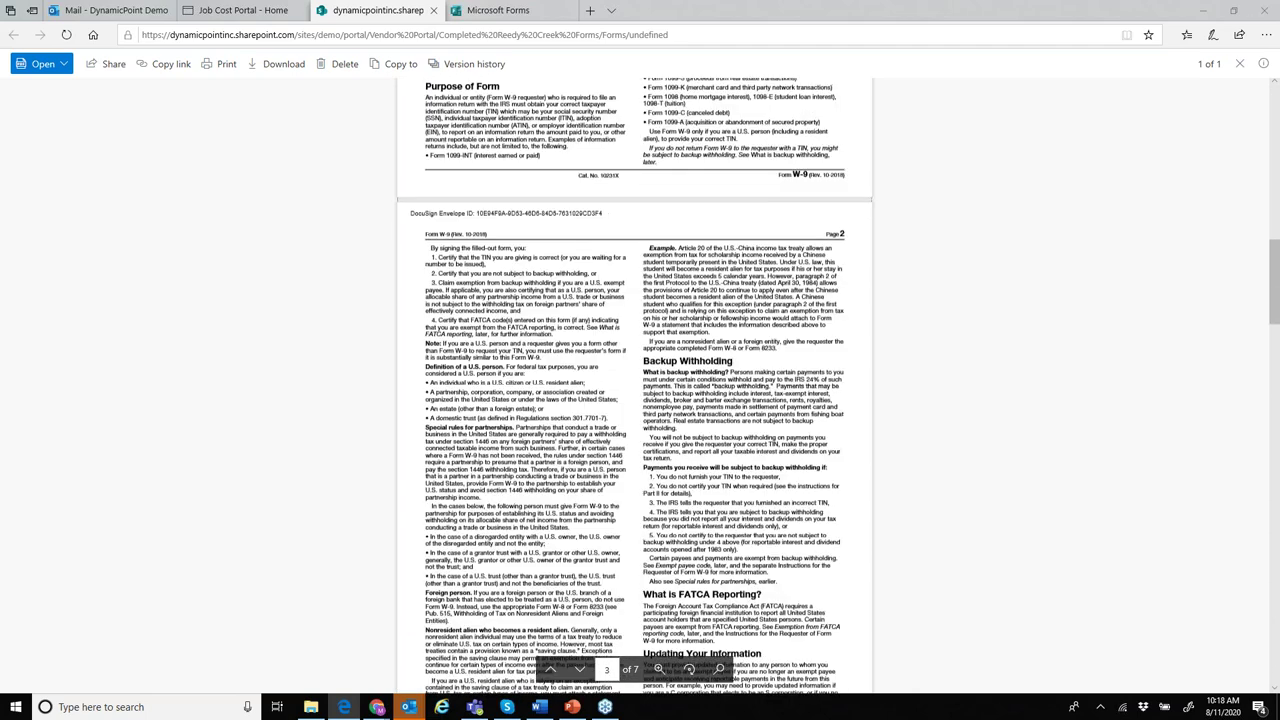
pyautogui.scroll(10, 684, 283)
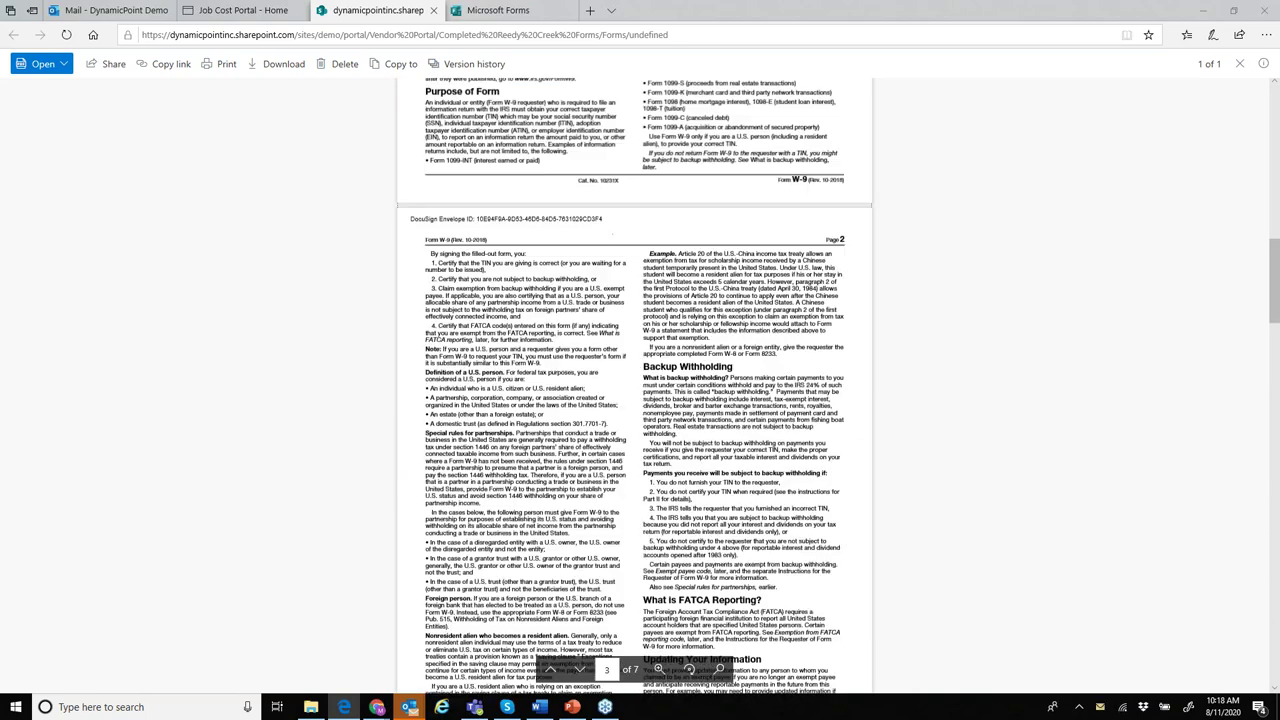
pyautogui.click(1240, 64)
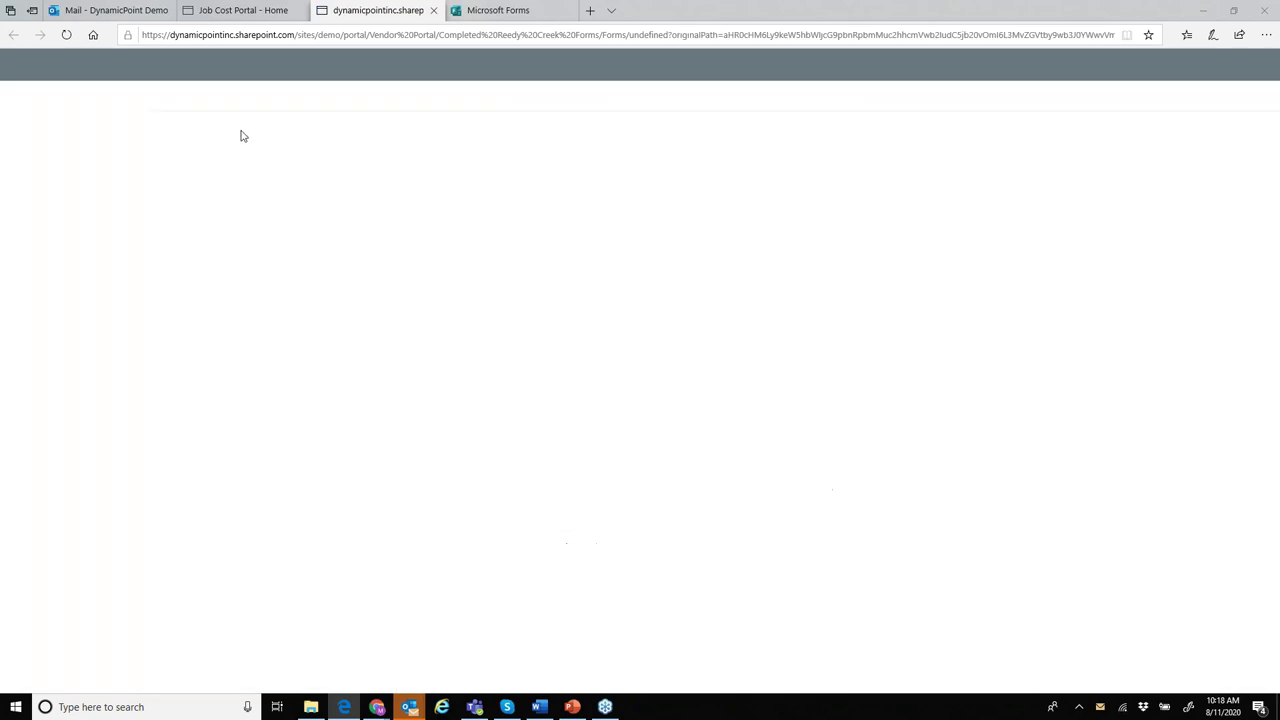
# - Drag the Edge mail window off to the right to reveal the Vendor Portal's Thanks confirmation page
pyautogui.click(127, 13)
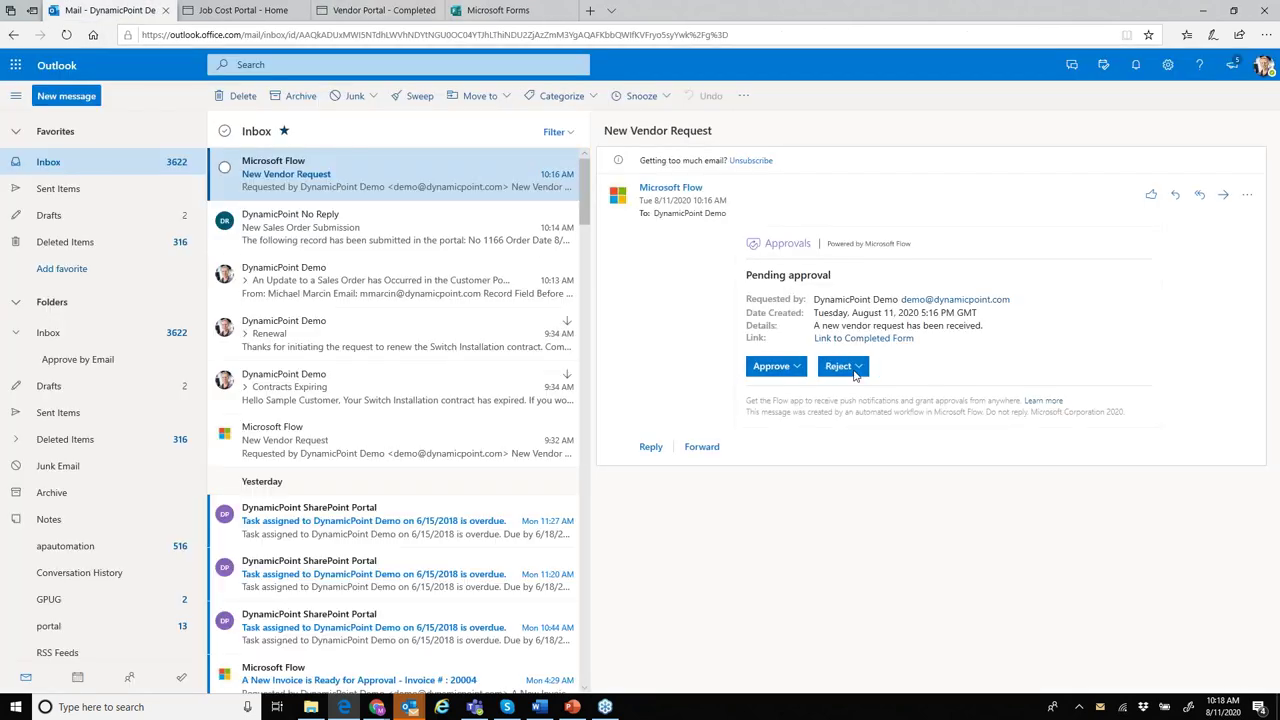
pyautogui.moveTo(741, 17); pyautogui.dragTo(1279, 40)
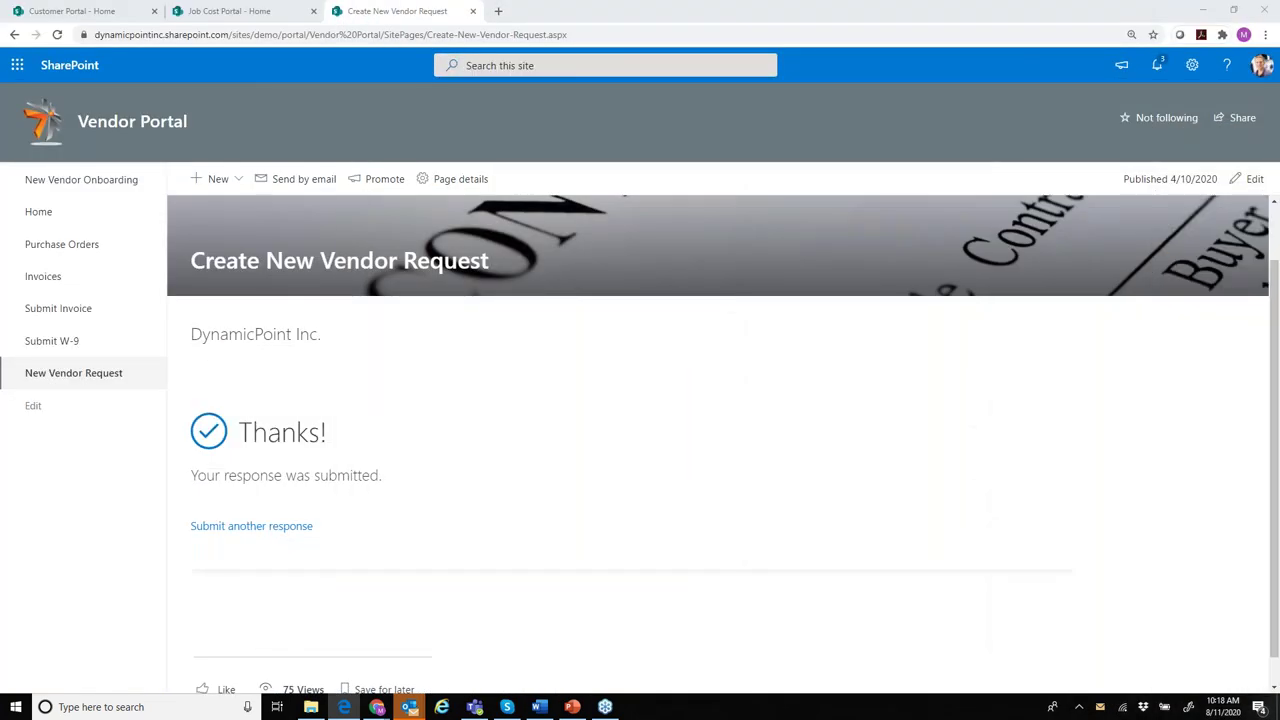
pyautogui.moveTo(506, 709)
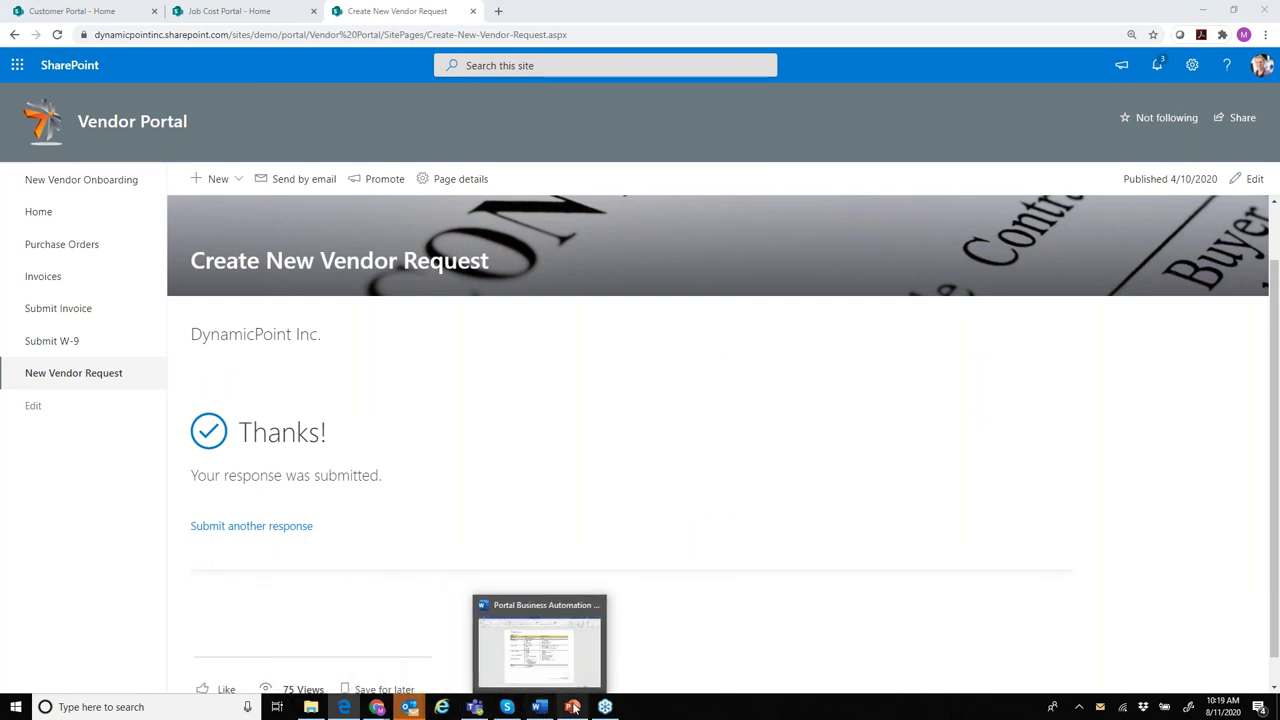
pyautogui.click(14, 710)
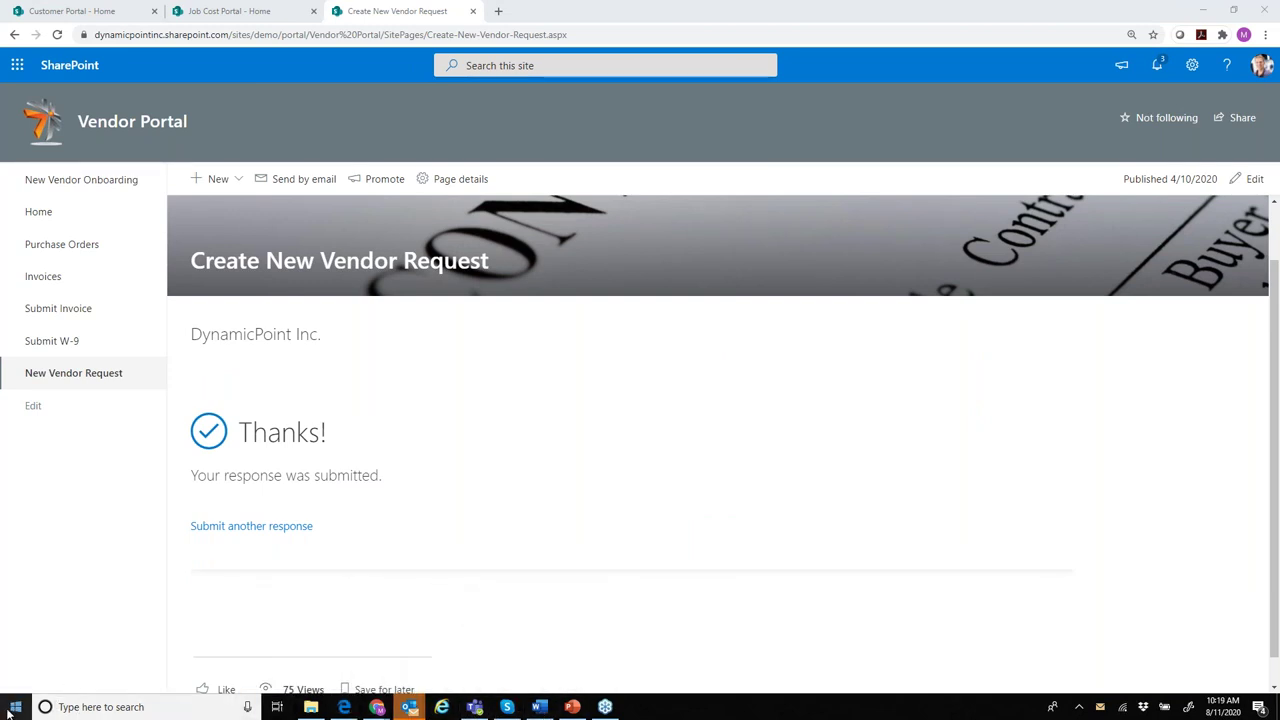
pyautogui.click(475, 707)
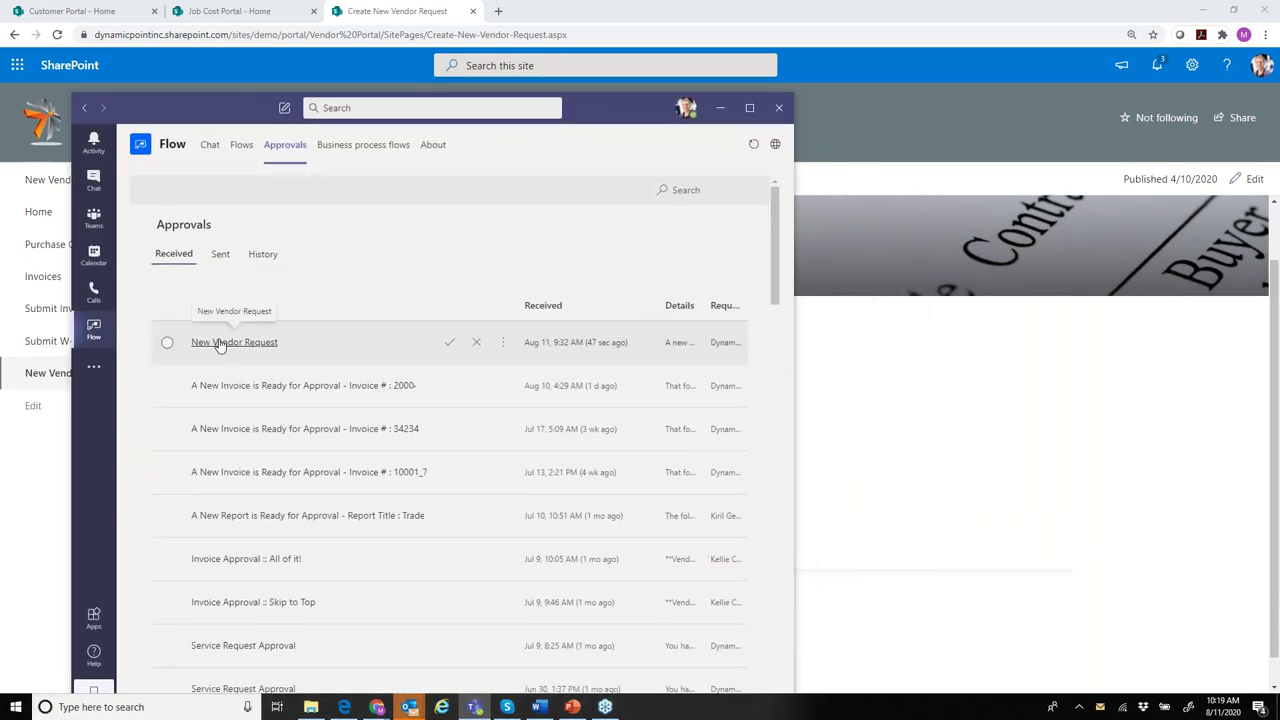
pyautogui.click(220, 343)
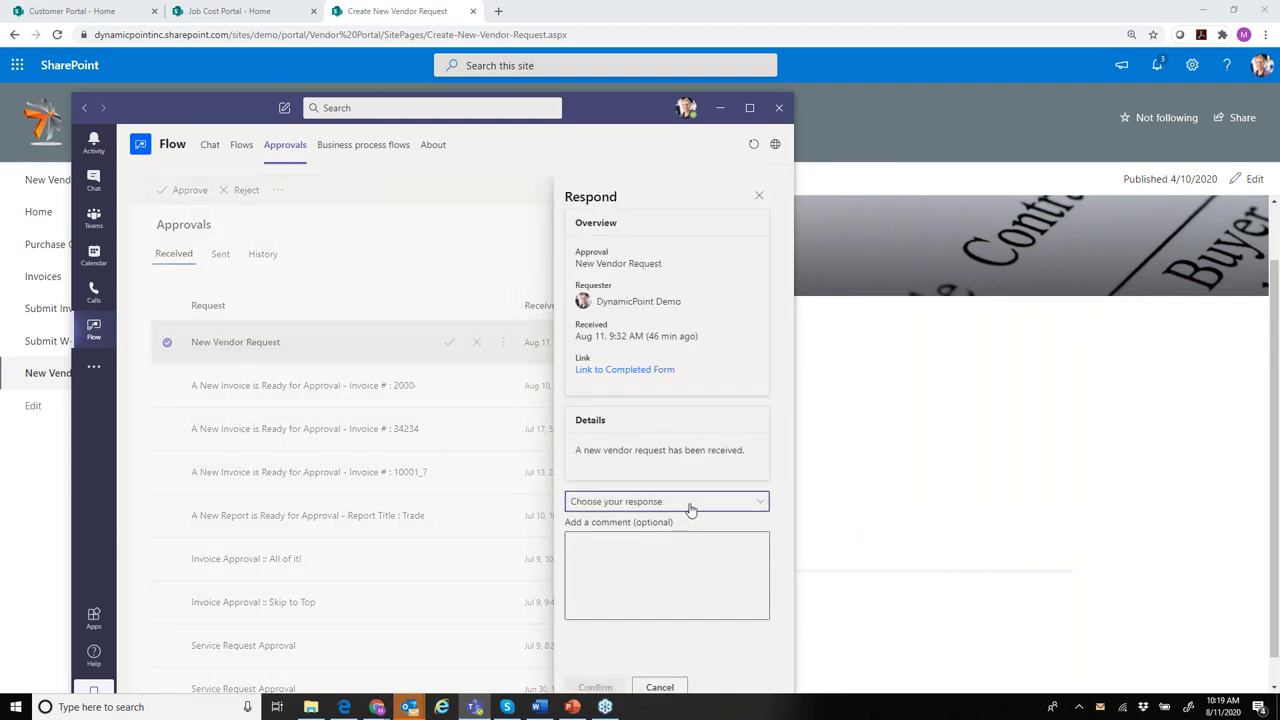
pyautogui.click(672, 503)
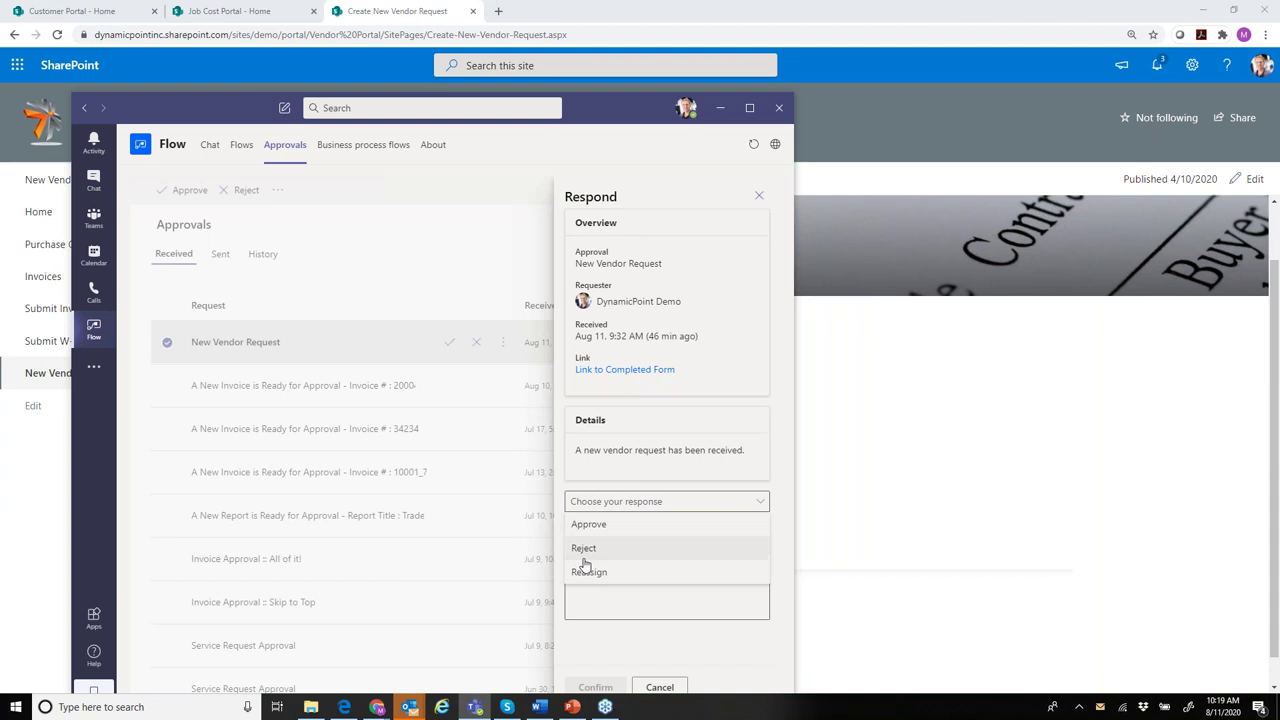
pyautogui.click(682, 608)
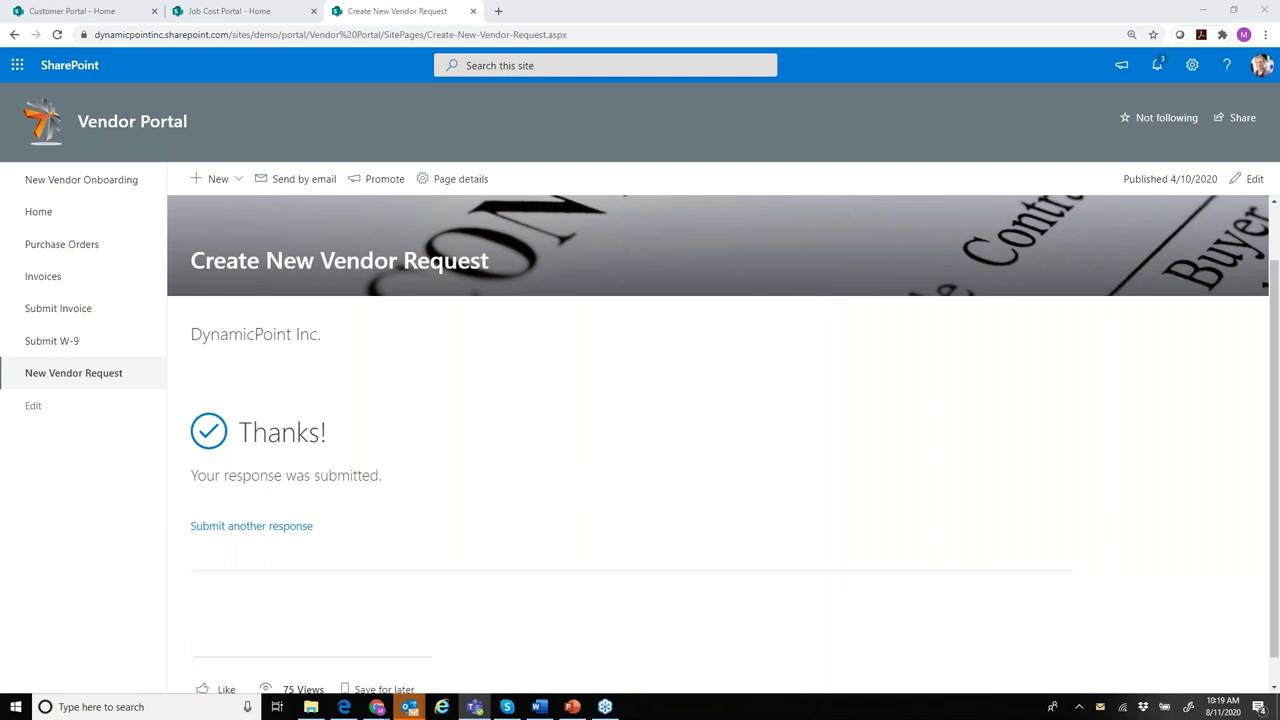
# - Approve the New Vendor Request with the reason 'VEndor is approved!!!', then dismiss the welcome notification
pyautogui.moveTo(1279, 207); pyautogui.dragTo(1120, 207)
pyautogui.doubleClick(1120, 207)
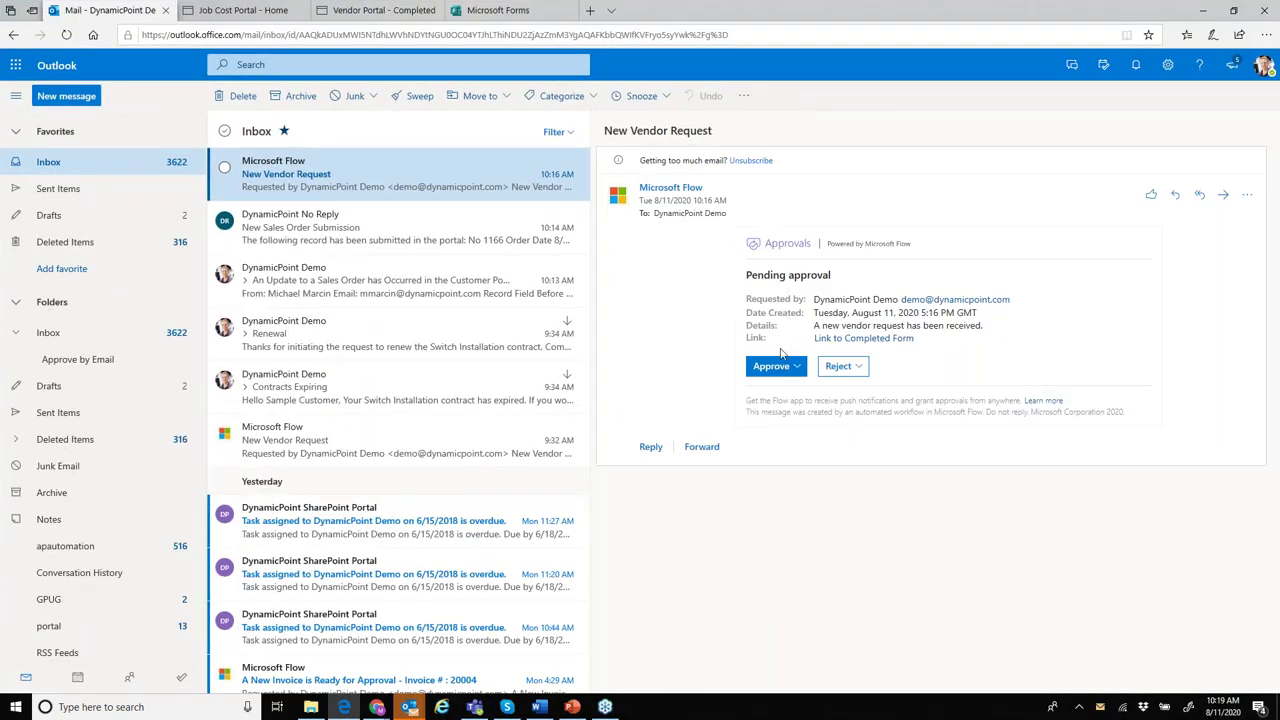
pyautogui.click(768, 367)
pyautogui.click(772, 424)
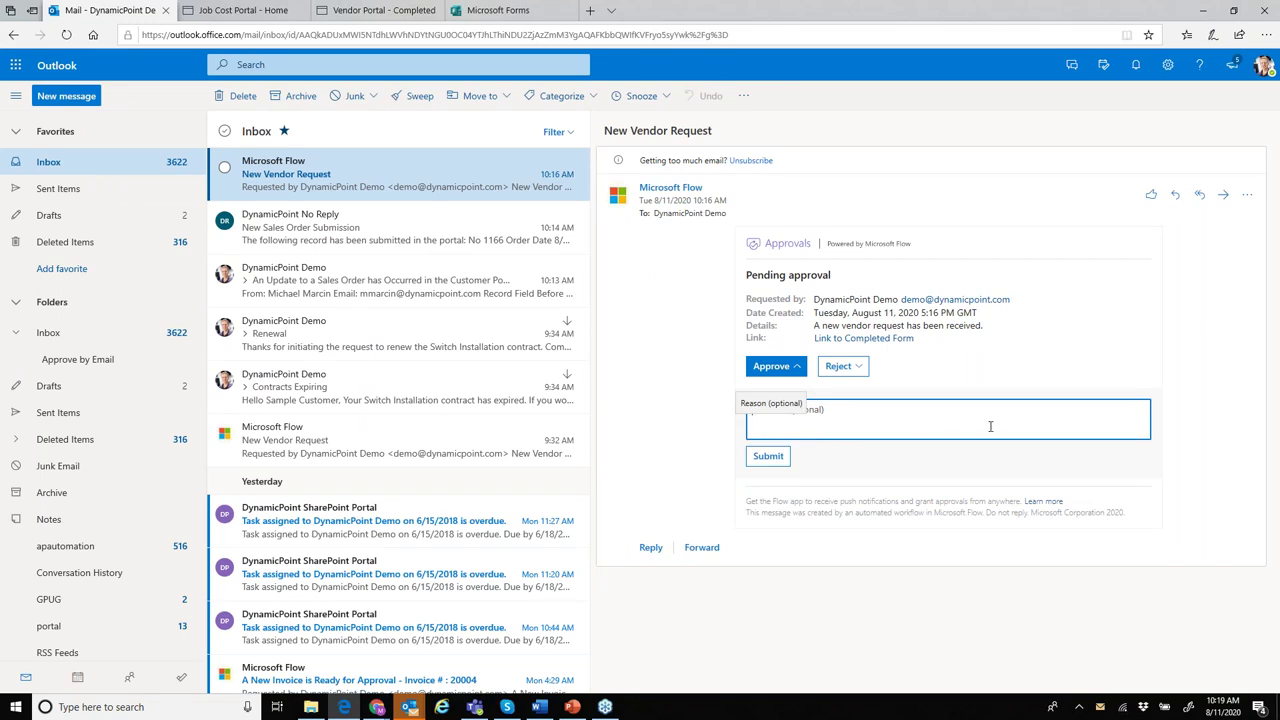
pyautogui.write('VEndor is approved!!!')
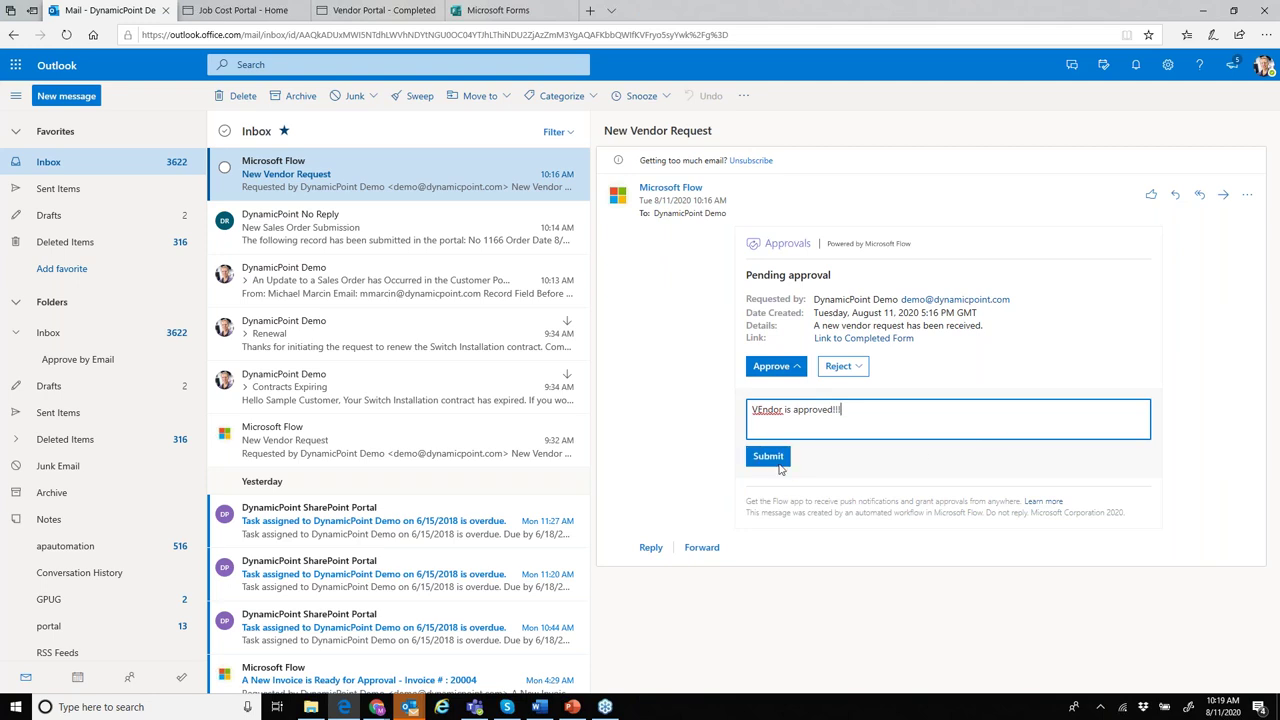
pyautogui.click(768, 456)
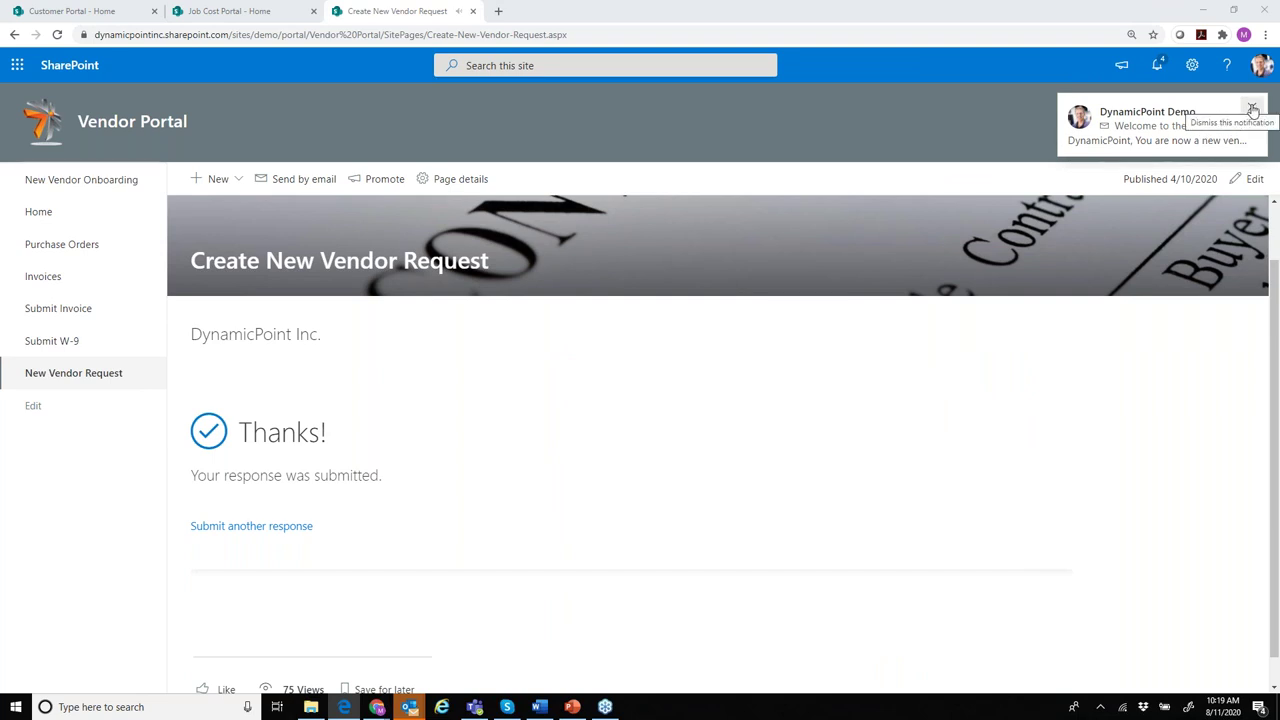
pyautogui.click(1253, 110)
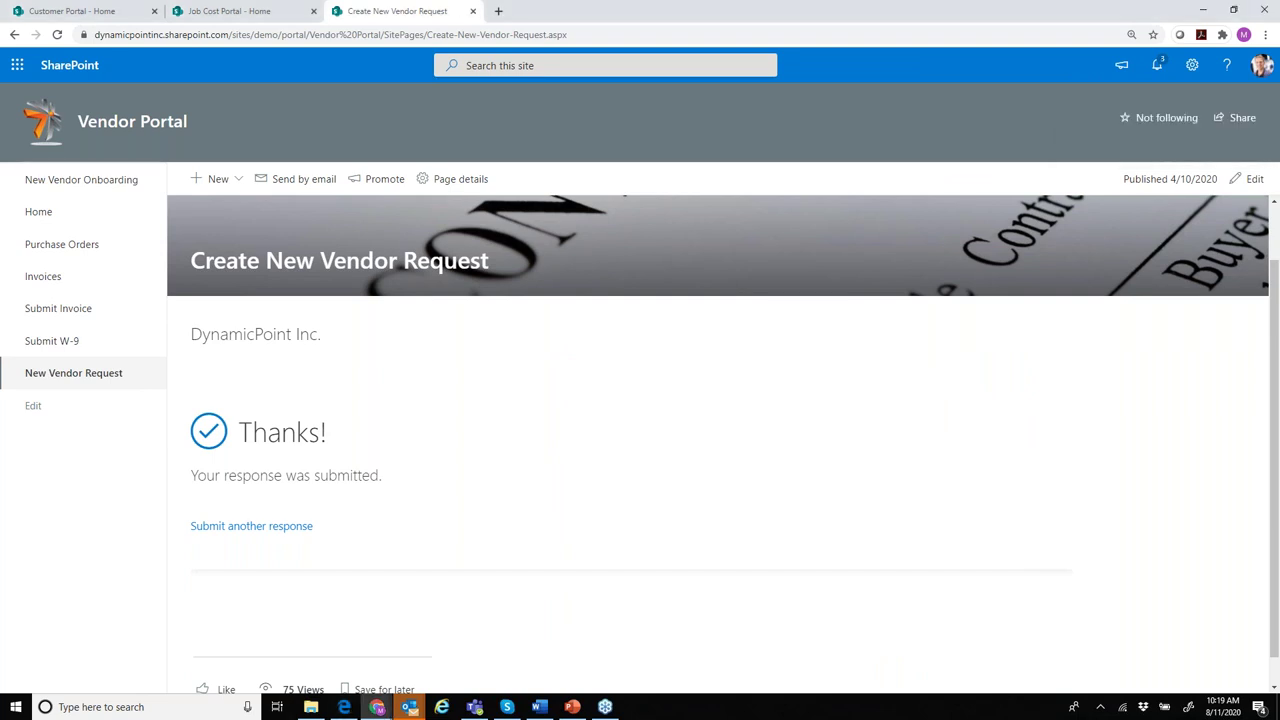
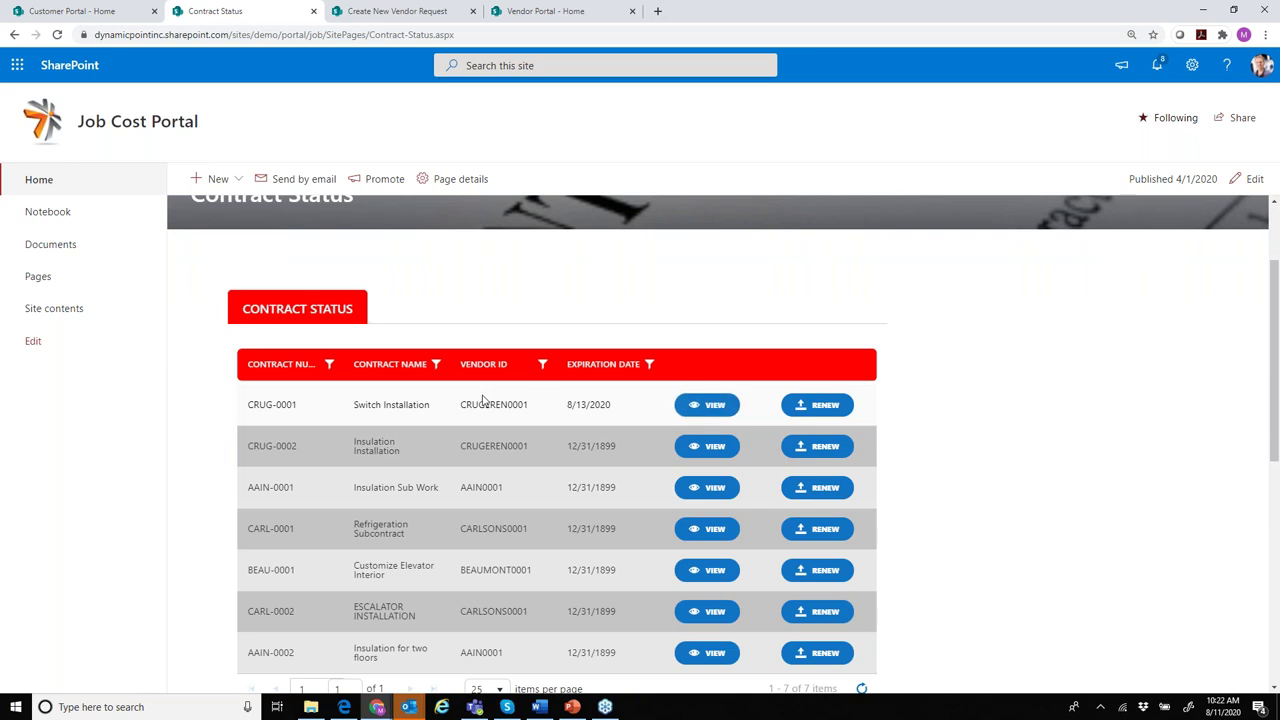
pyautogui.click(715, 410)
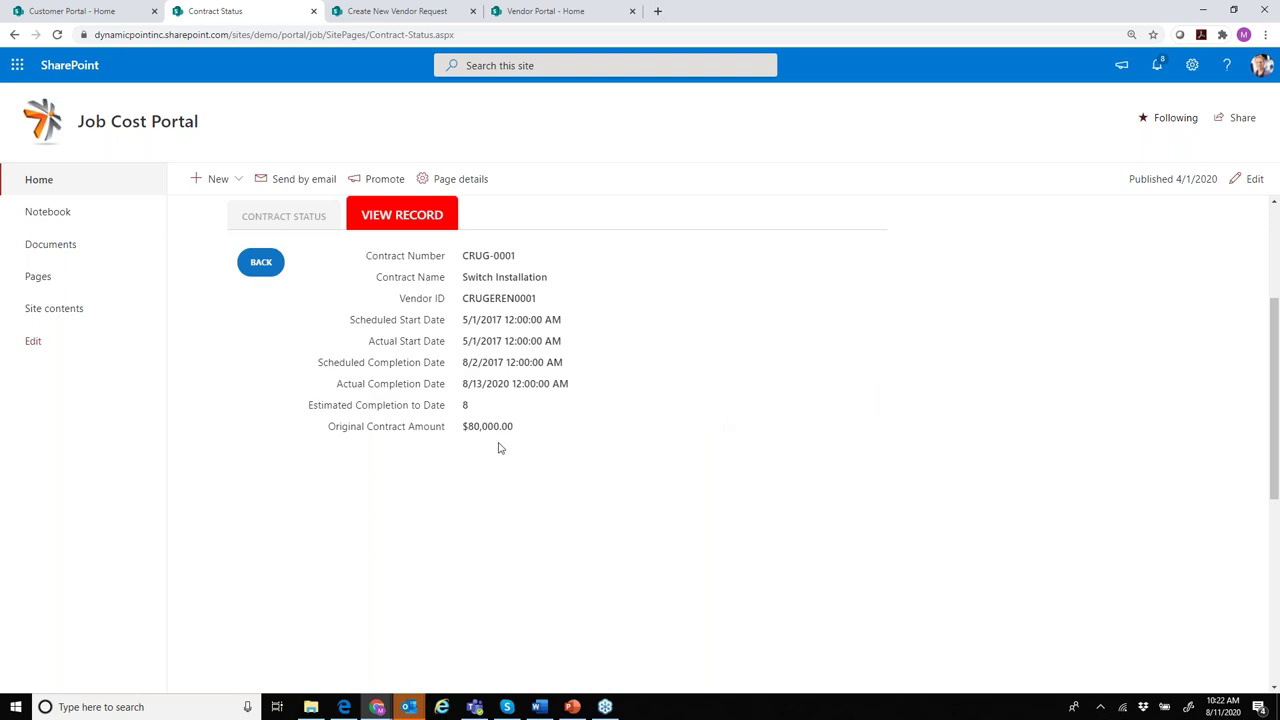
pyautogui.moveTo(537, 437); pyautogui.dragTo(510, 325)
pyautogui.click(676, 390)
pyautogui.click(262, 263)
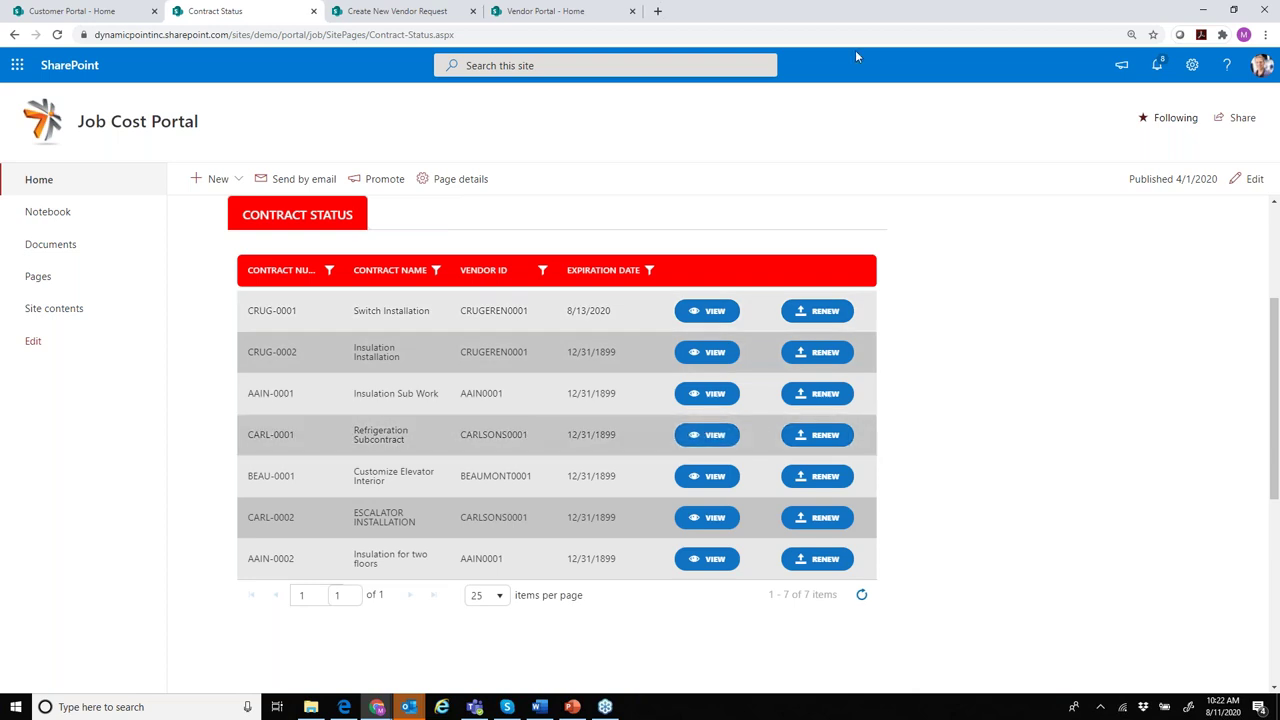
pyautogui.moveTo(344, 705)
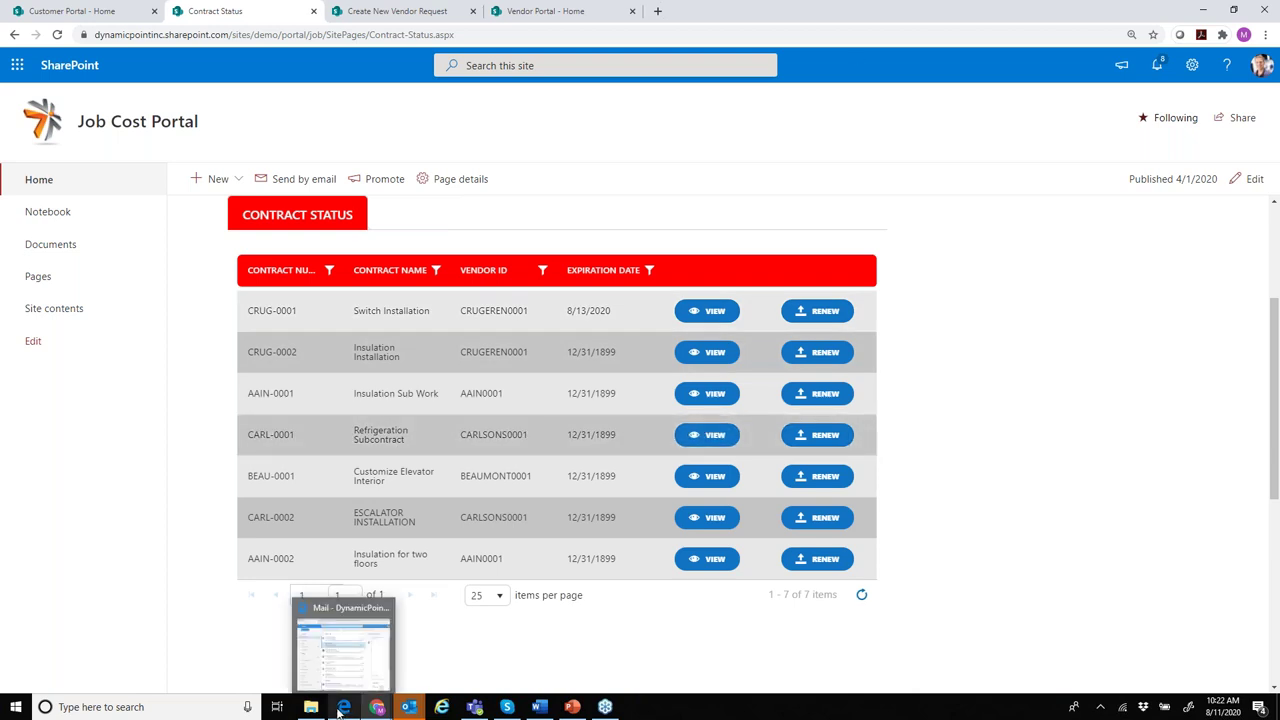
# - Pop out the Contracts Expiring email in Outlook and follow its Portal link to the Contract Status page
pyautogui.click(338, 650)
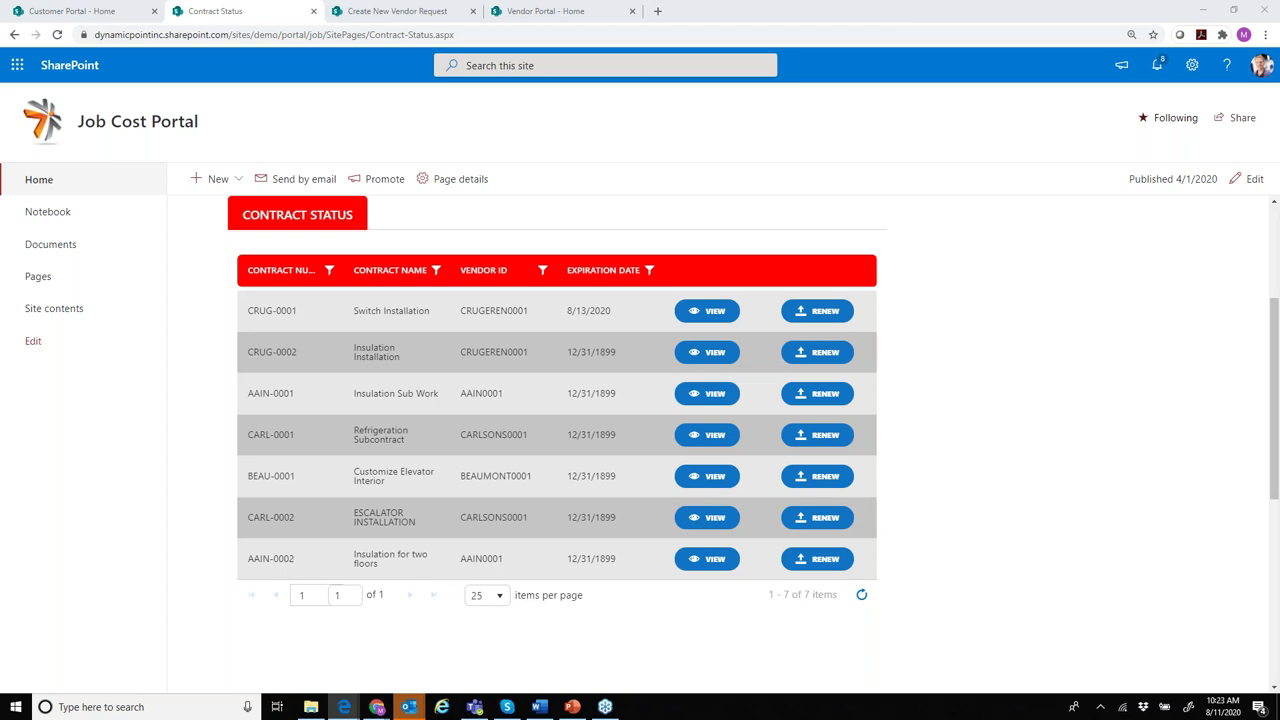
pyautogui.doubleClick(883, 203)
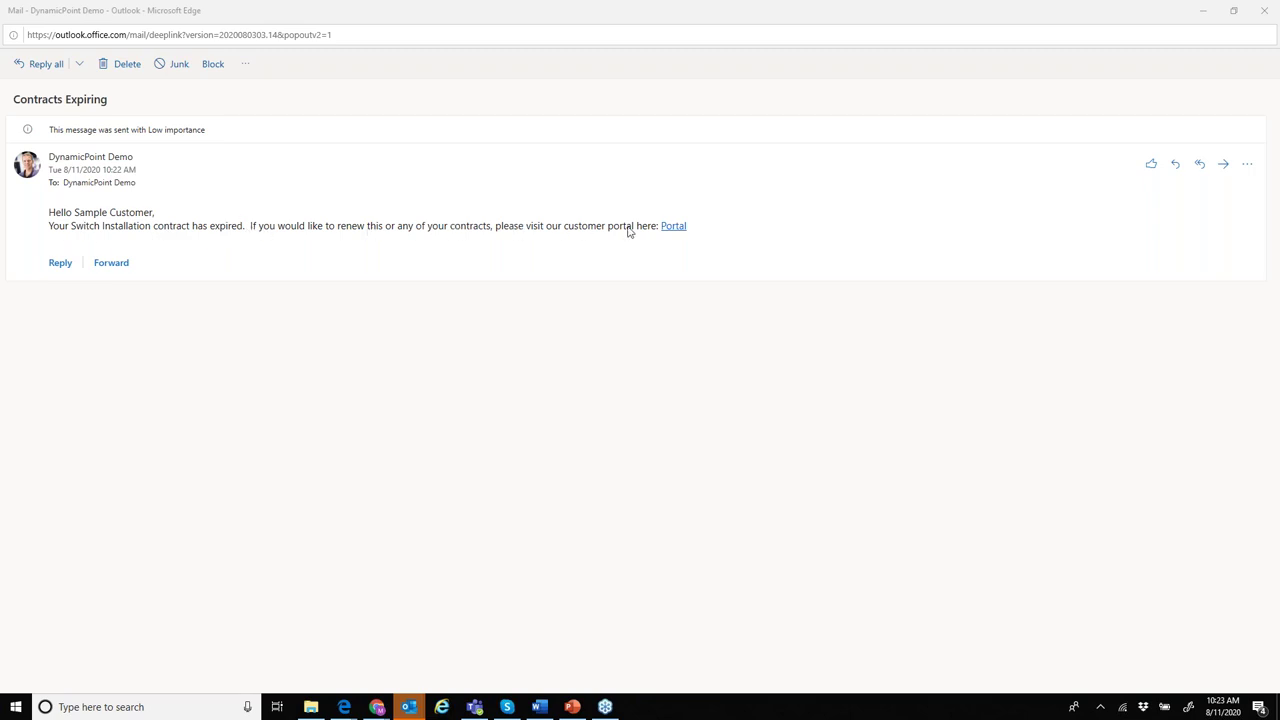
pyautogui.click(668, 228)
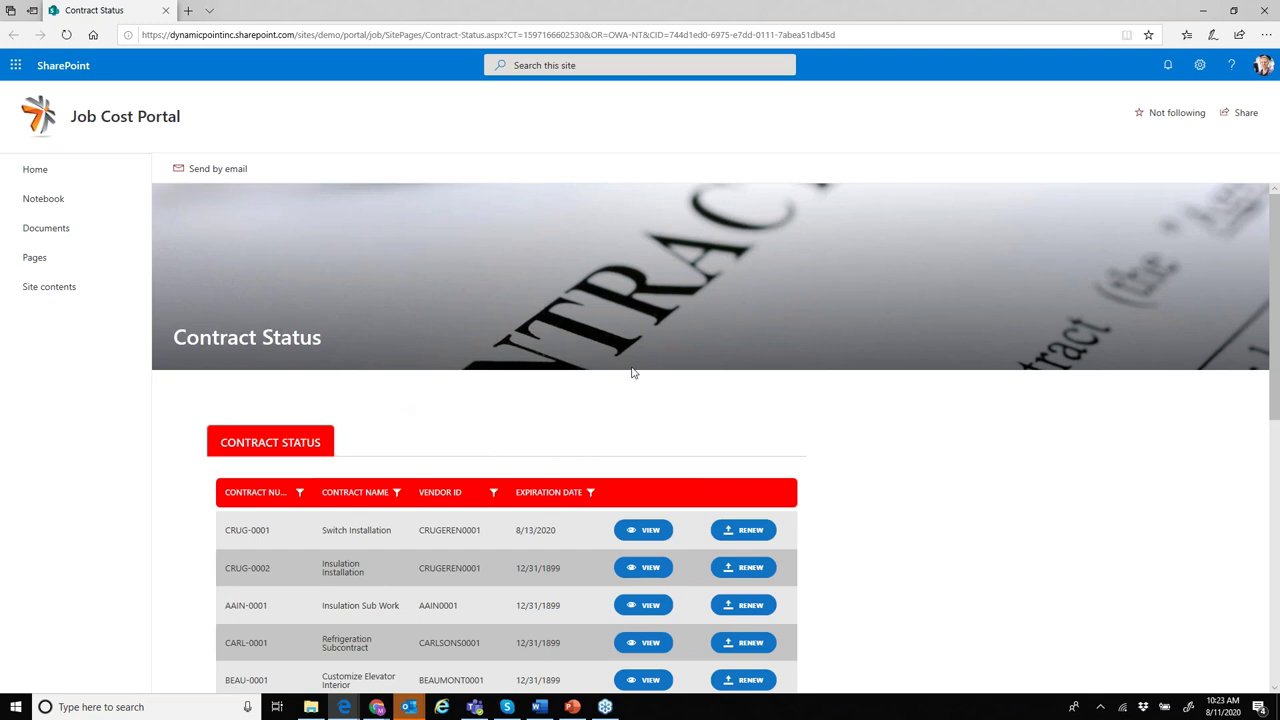
# - Click RENEW on the CRUG-0001 Switch Installation contract row
pyautogui.scroll(-2, 632, 372)
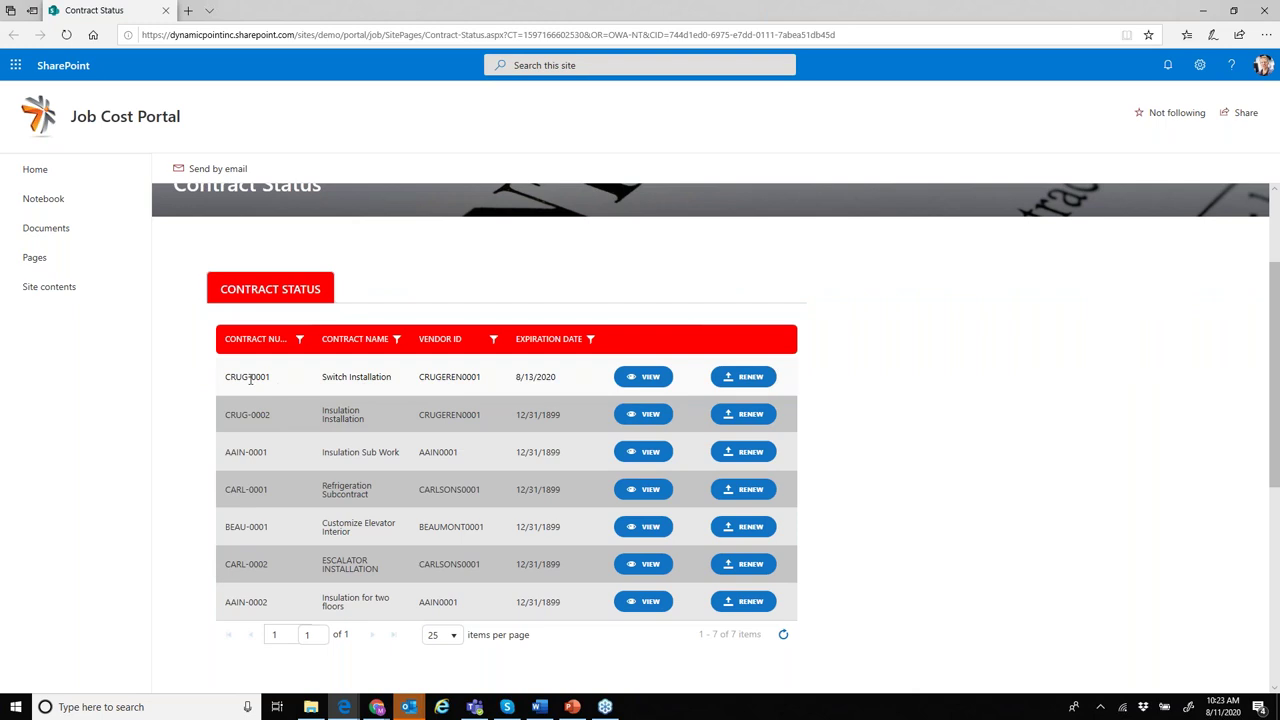
pyautogui.click(754, 384)
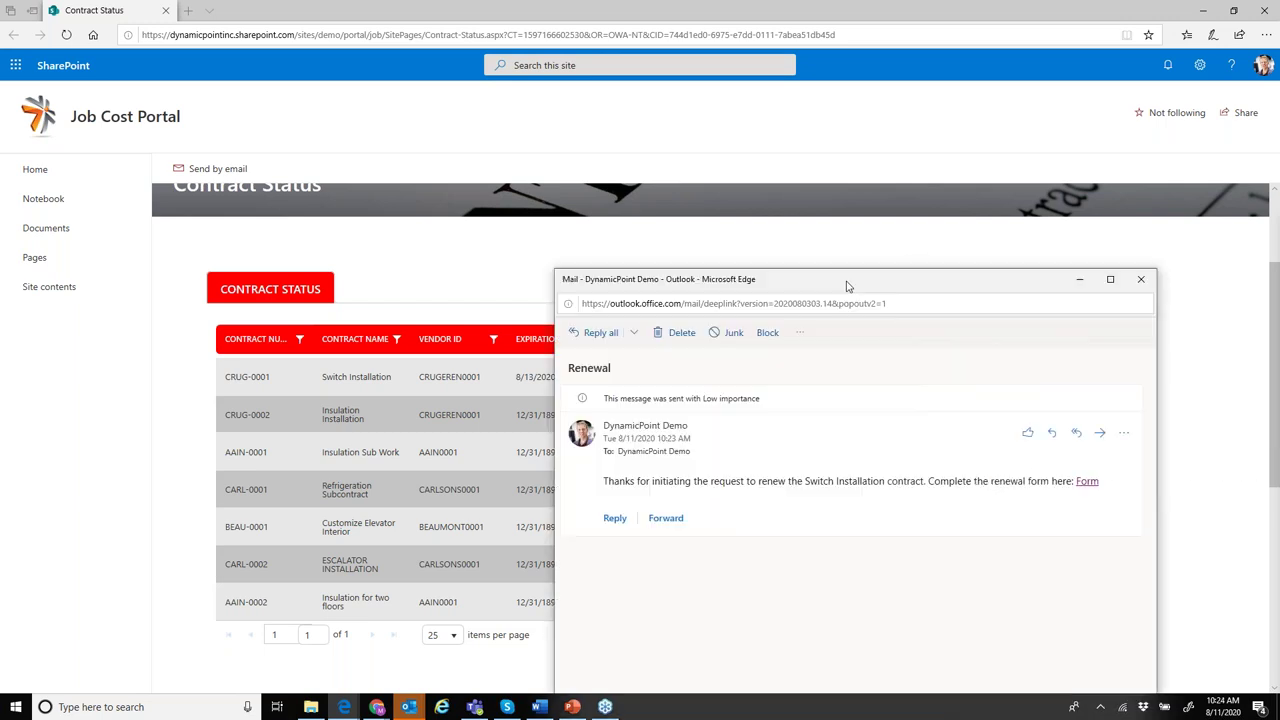
# - Maximize the Renewal email and follow its Form link to the Contract Renewal Form
pyautogui.moveTo(786, 378); pyautogui.dragTo(723, 330)
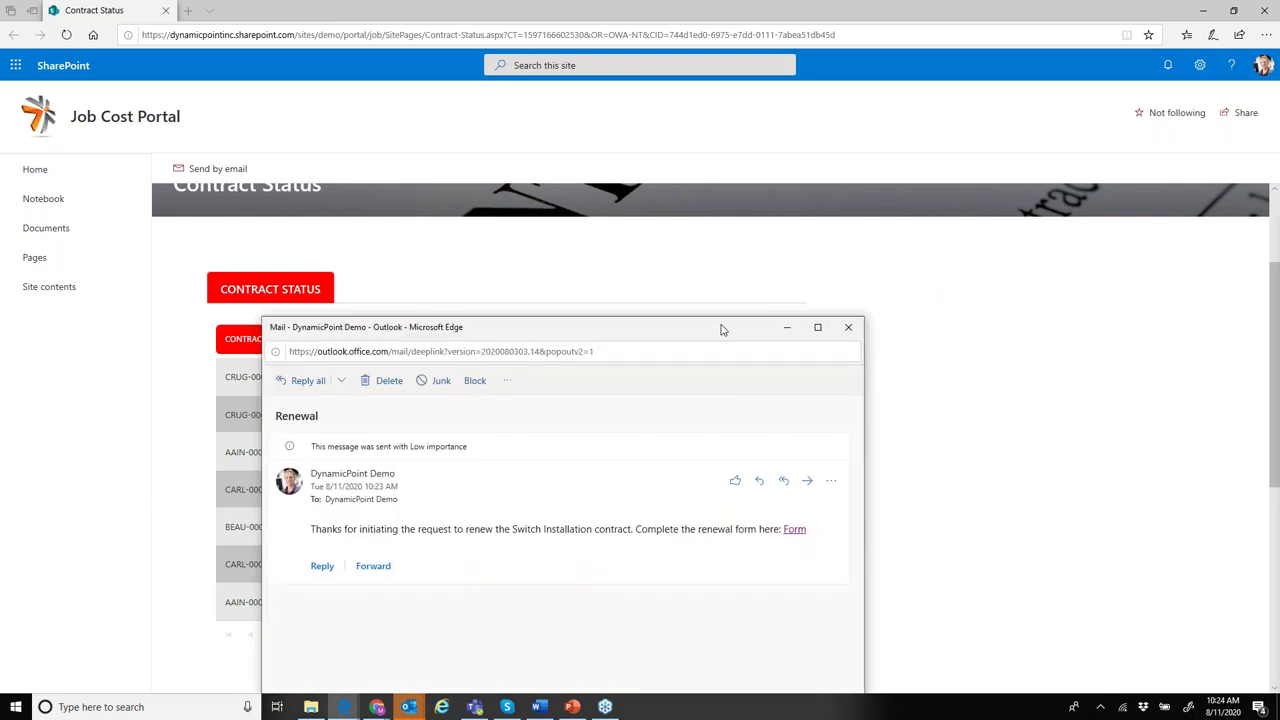
pyautogui.doubleClick(723, 330)
pyautogui.moveTo(91, 214); pyautogui.dragTo(391, 217)
pyautogui.click(410, 218)
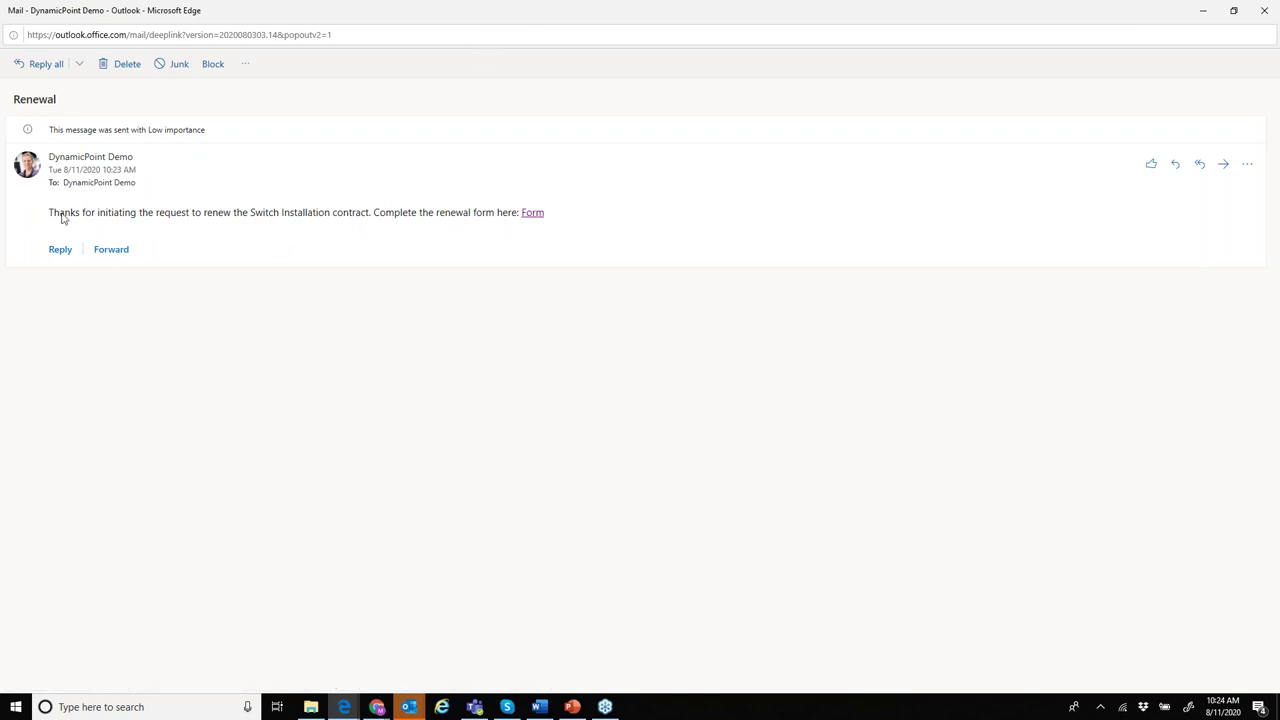
pyautogui.click(533, 214)
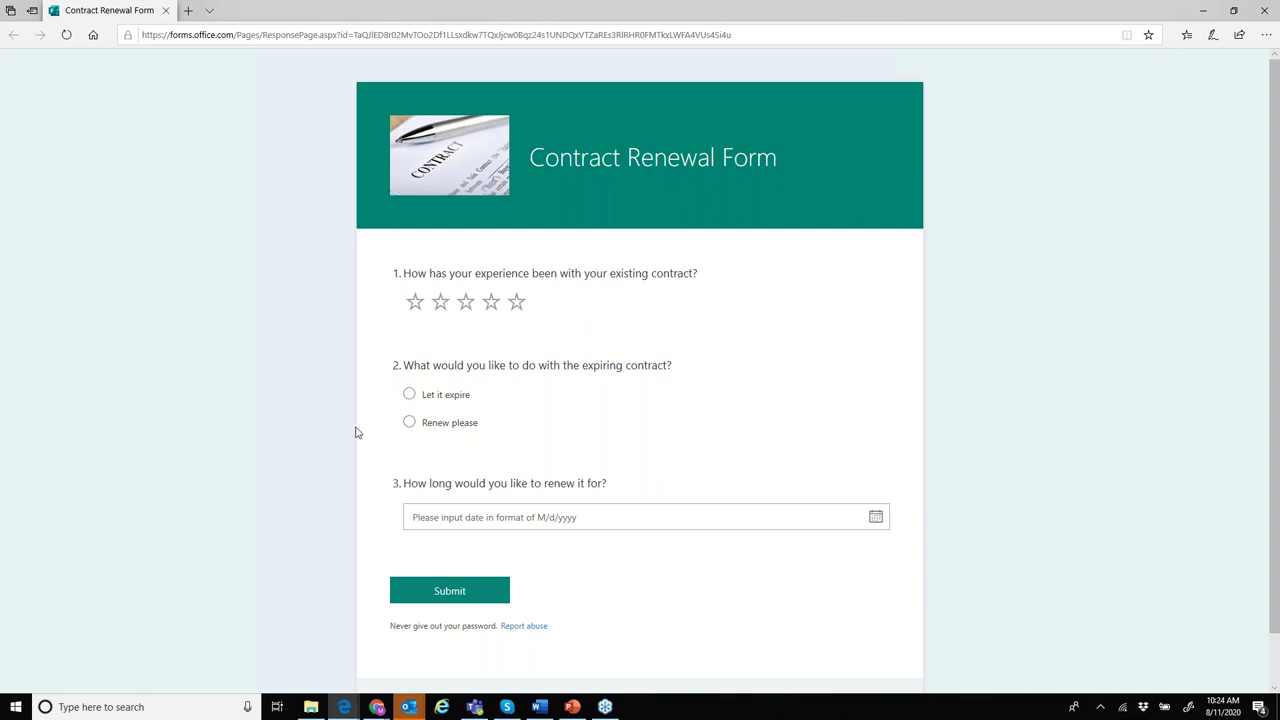
# - Rate the existing contract five stars and choose Renew please
pyautogui.moveTo(429, 273); pyautogui.dragTo(561, 281)
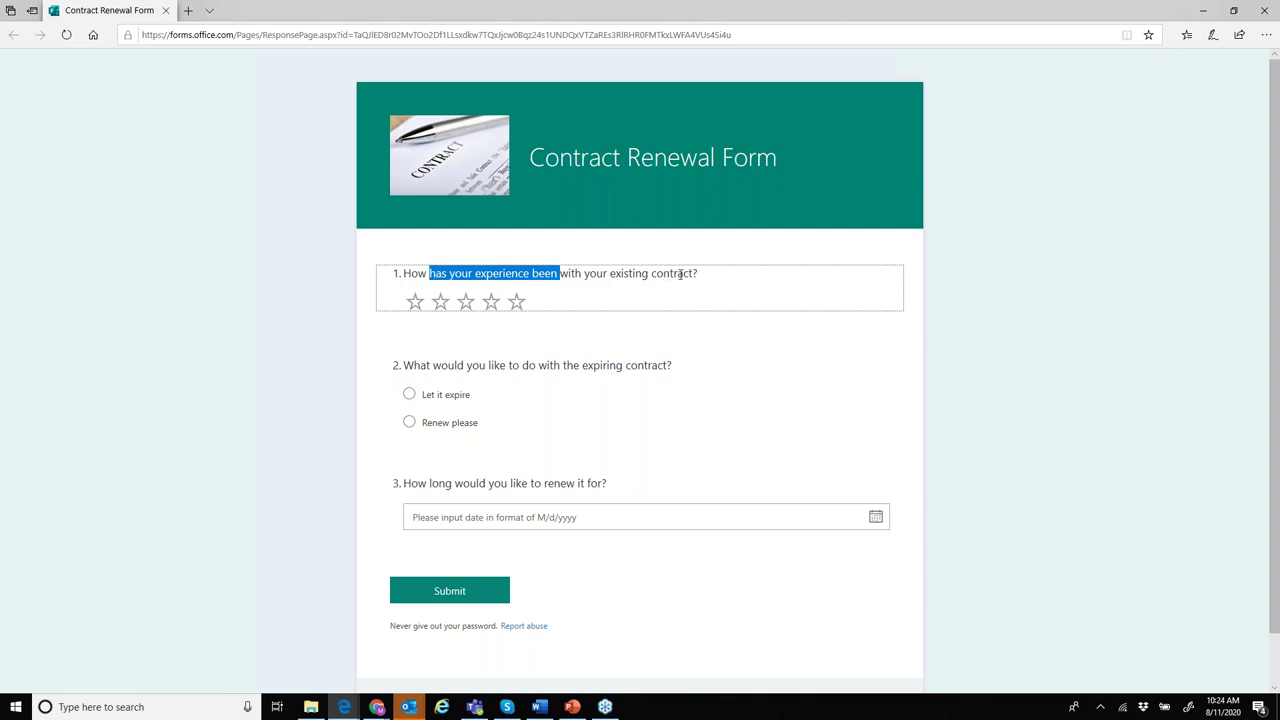
pyautogui.click(516, 301)
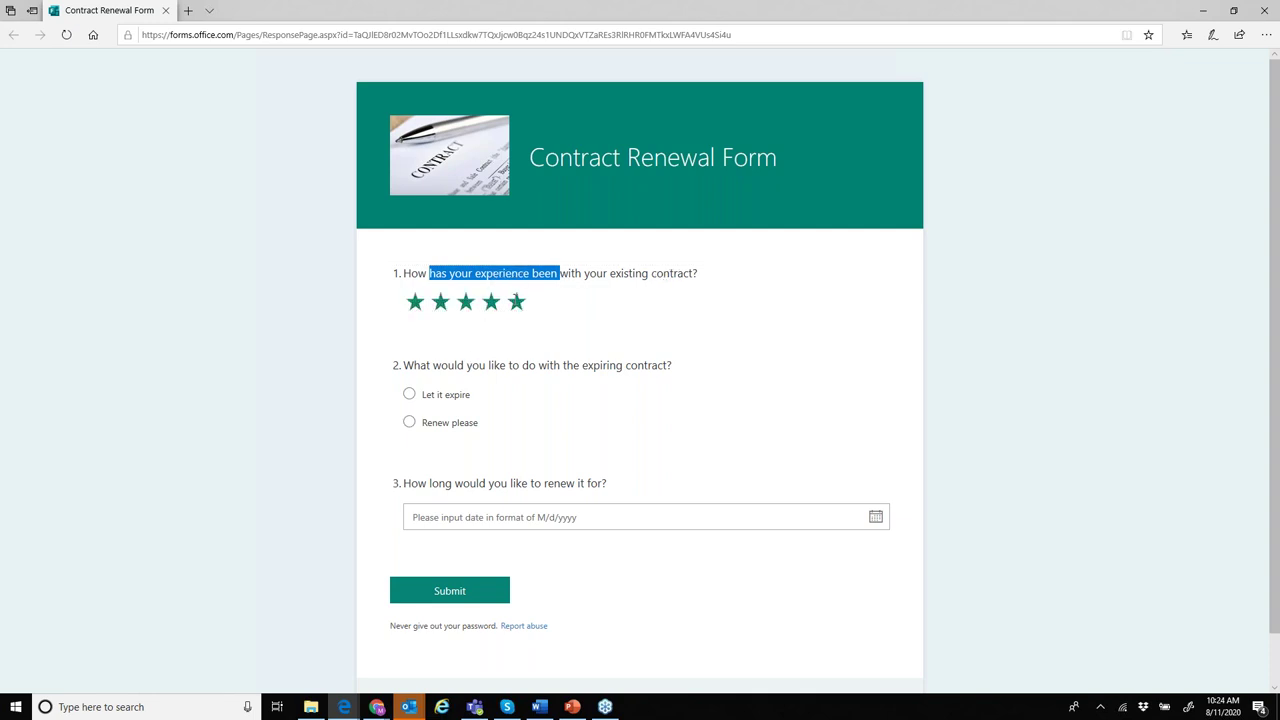
pyautogui.click(427, 423)
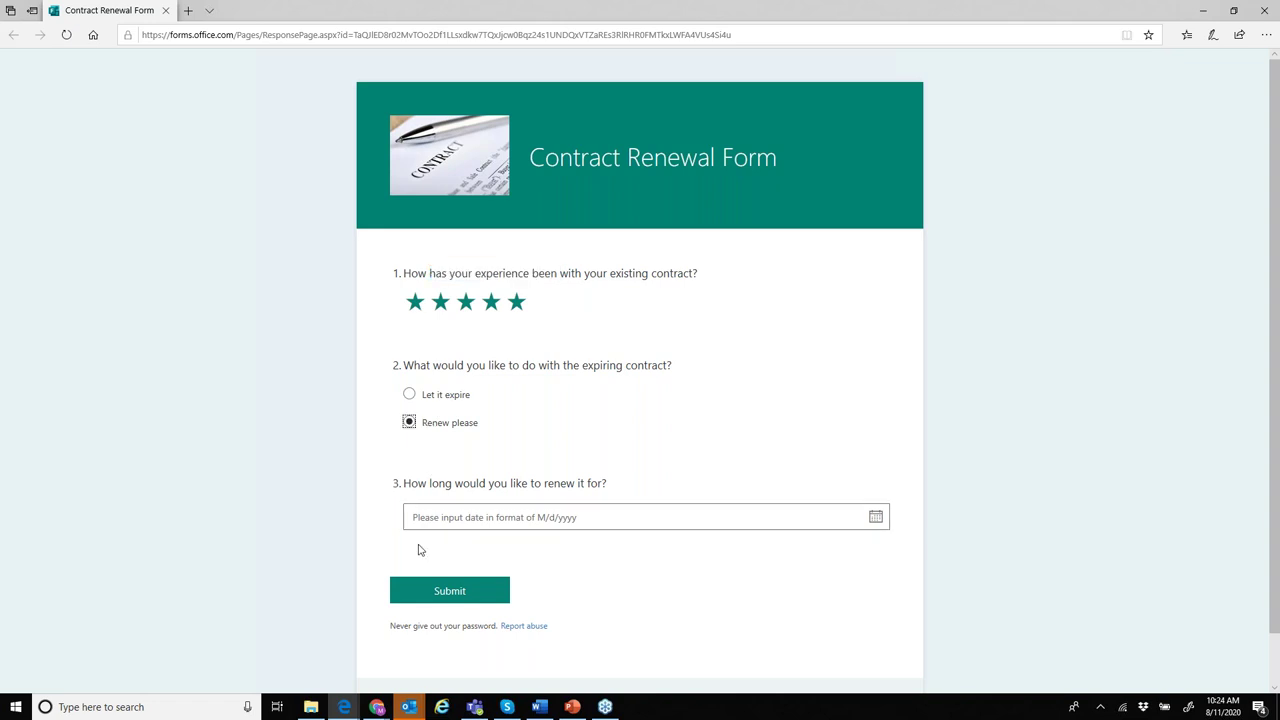
# - Set the renewal date to 10/30/2020, submit the form and close its window
pyautogui.click(874, 518)
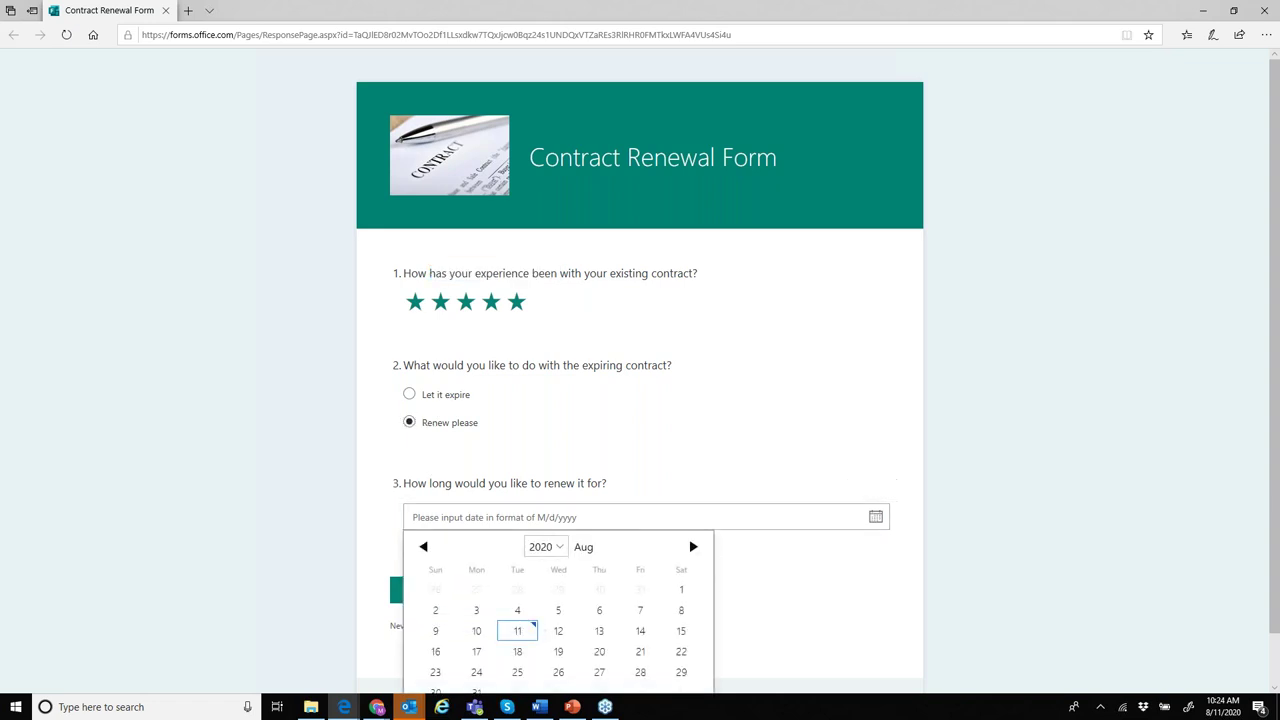
pyautogui.scroll(-1, 609, 543)
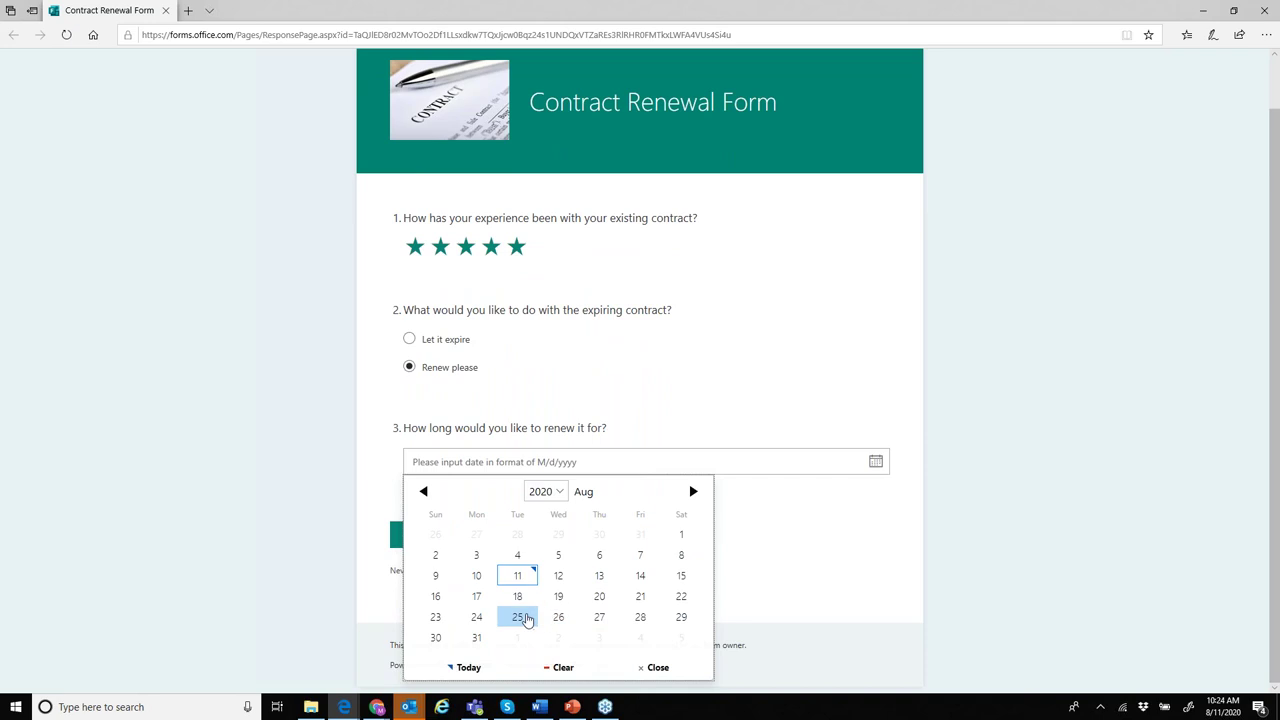
pyautogui.click(694, 492)
pyautogui.click(694, 492)
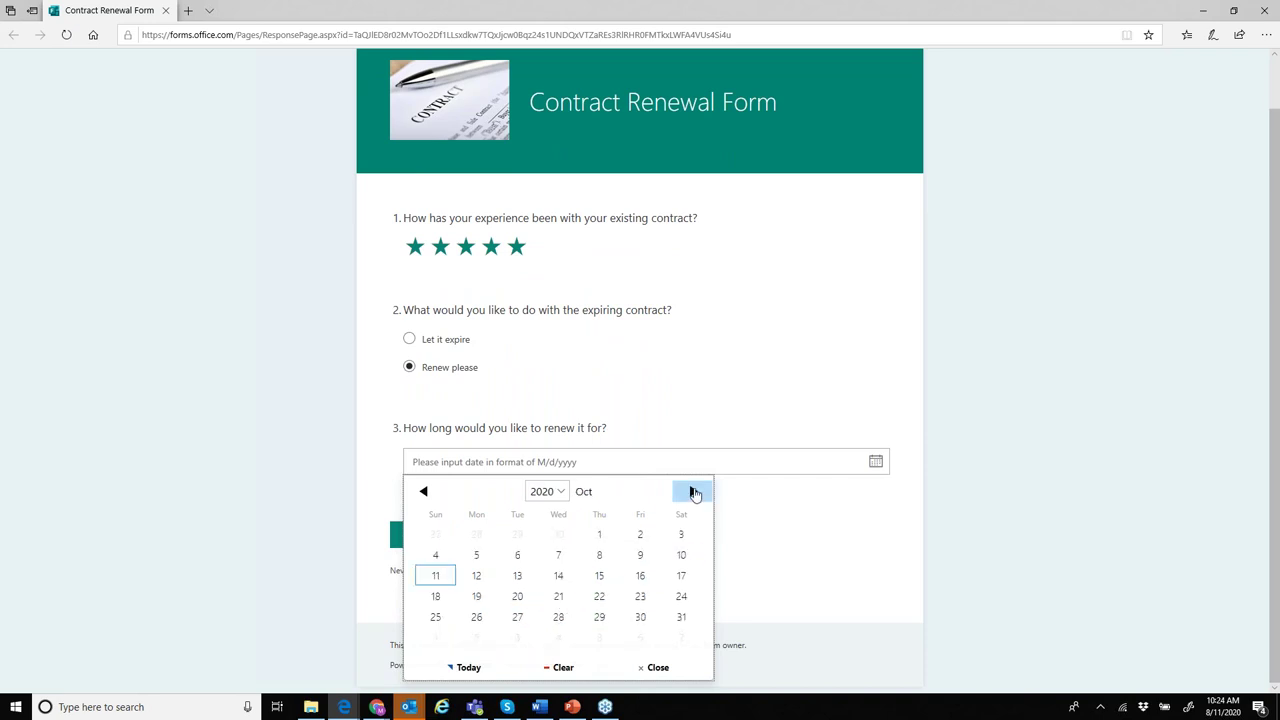
pyautogui.click(641, 617)
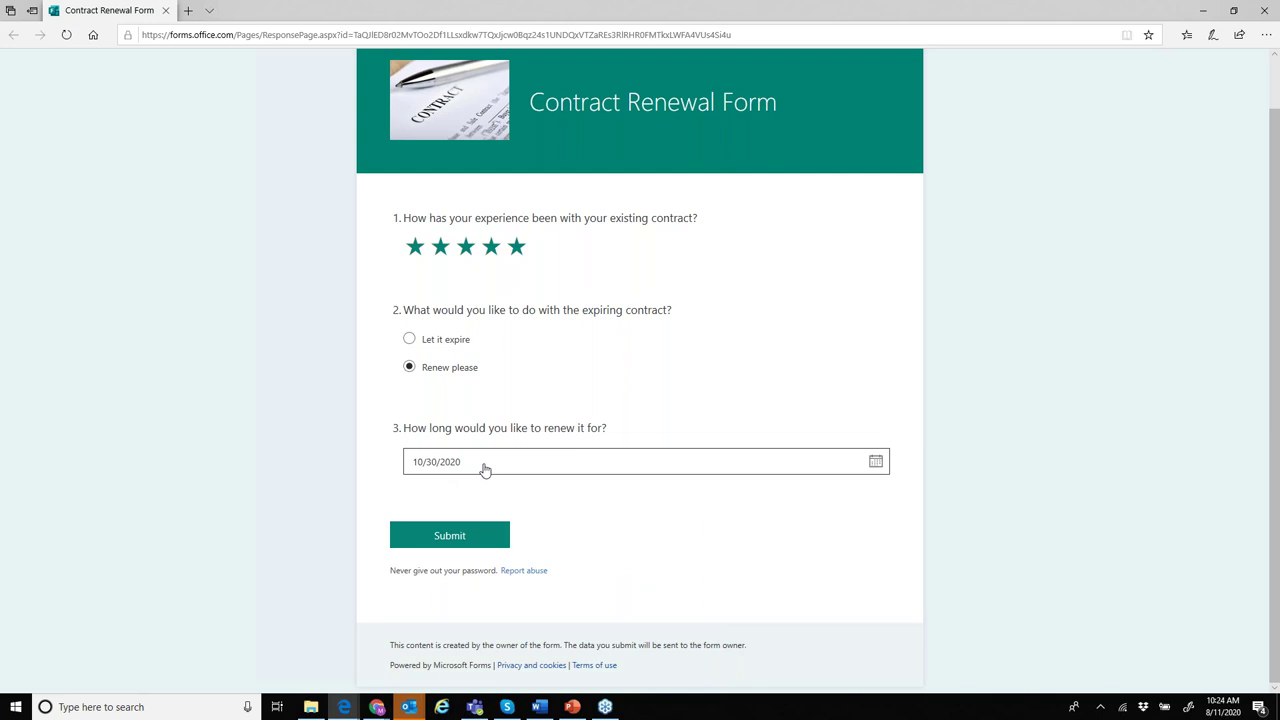
pyautogui.click(485, 535)
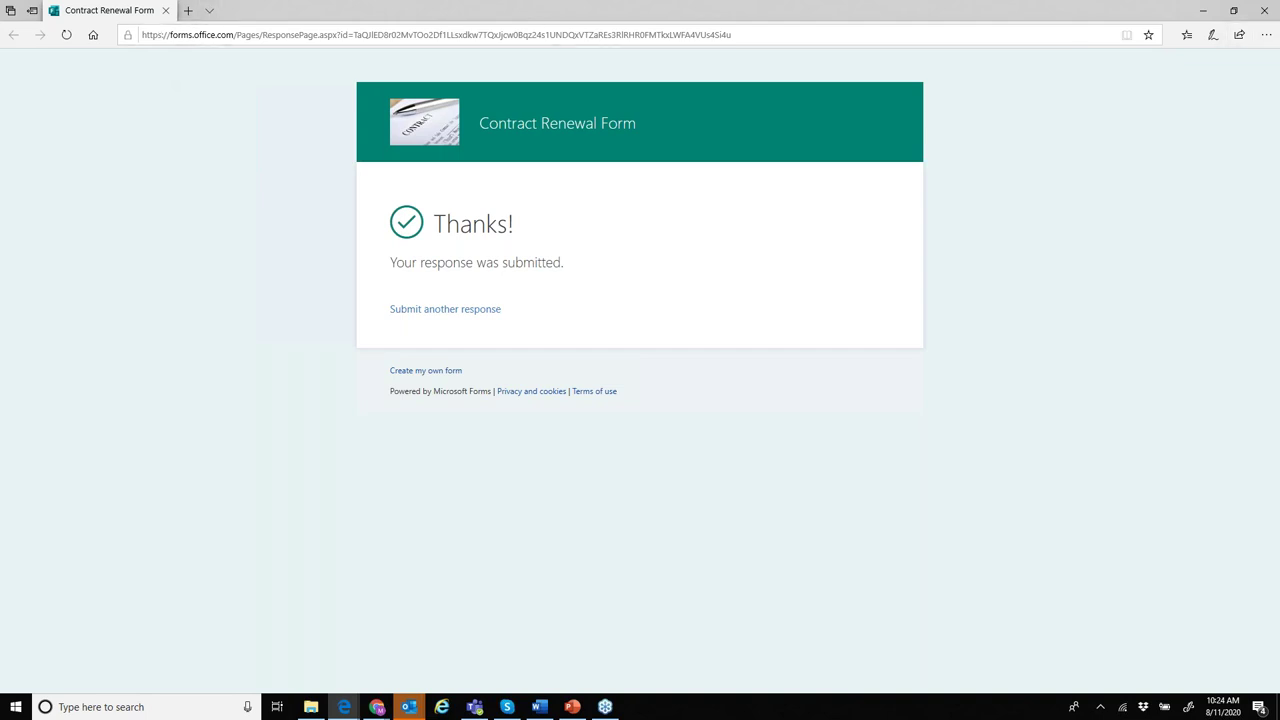
pyautogui.click(165, 11)
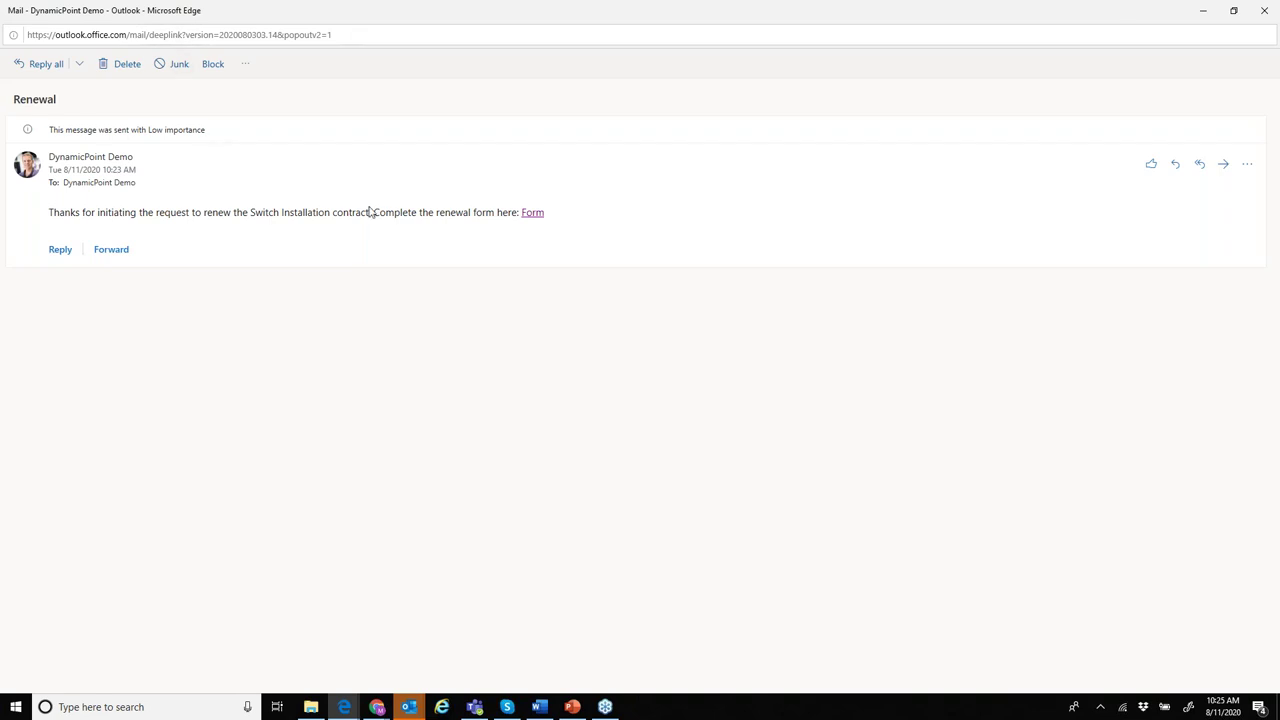
# - Close the Renewal email and reload the Contract Status page
pyautogui.click(1264, 10)
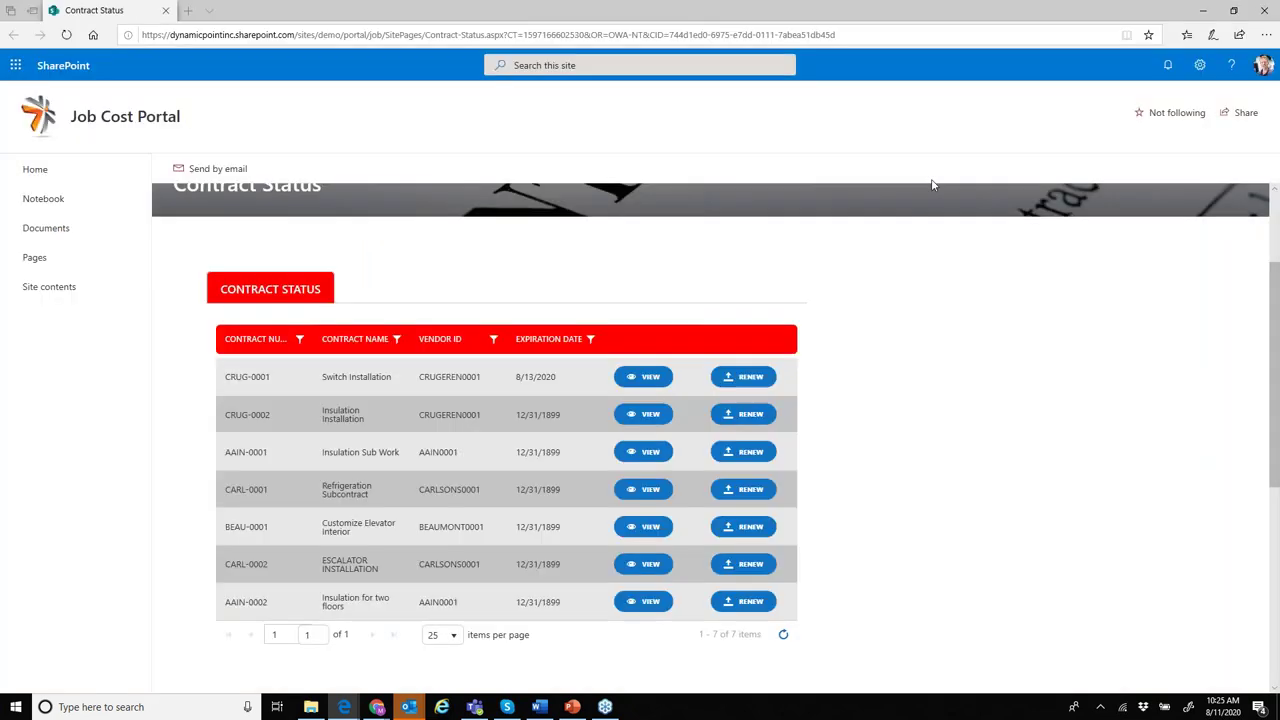
pyautogui.click(374, 37)
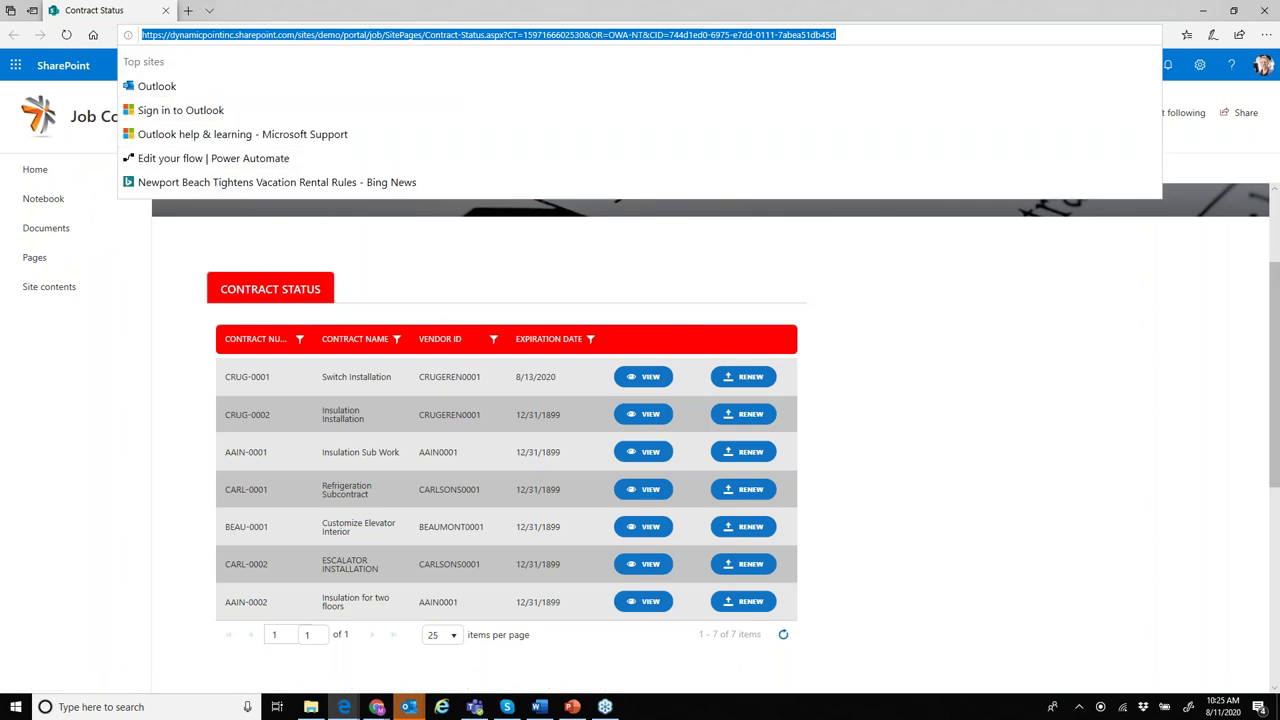
pyautogui.click(1105, 344)
pyautogui.click(830, 42)
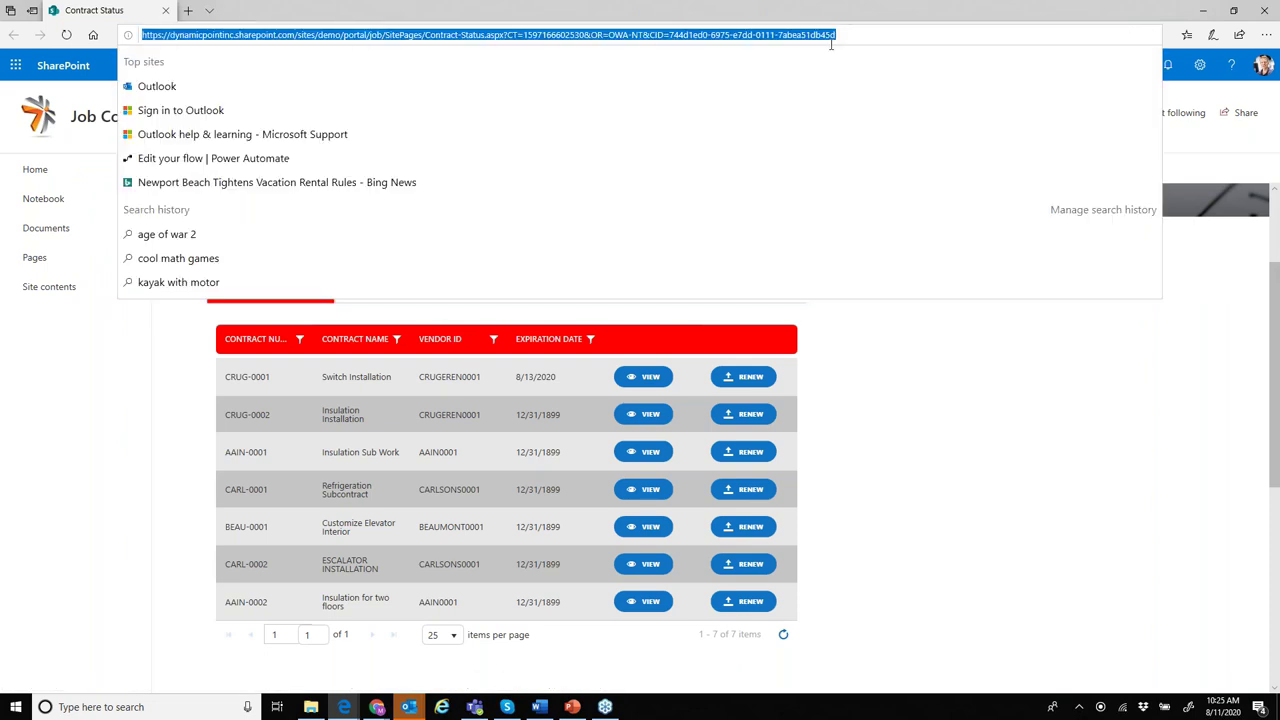
pyautogui.press('Return')
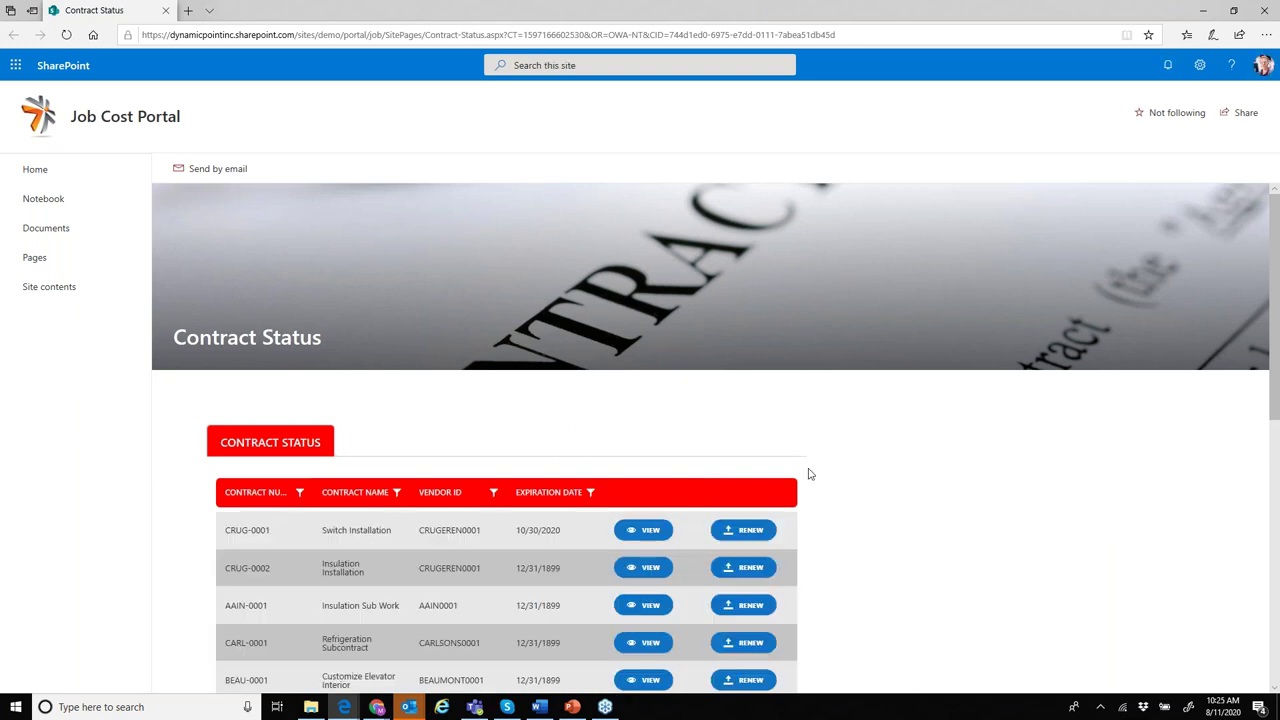
# - Select the first contract's updated expiration date, 10/30/2020
pyautogui.scroll(-1, 810, 474)
pyautogui.moveTo(566, 460); pyautogui.dragTo(494, 456)
pyautogui.click(538, 455)
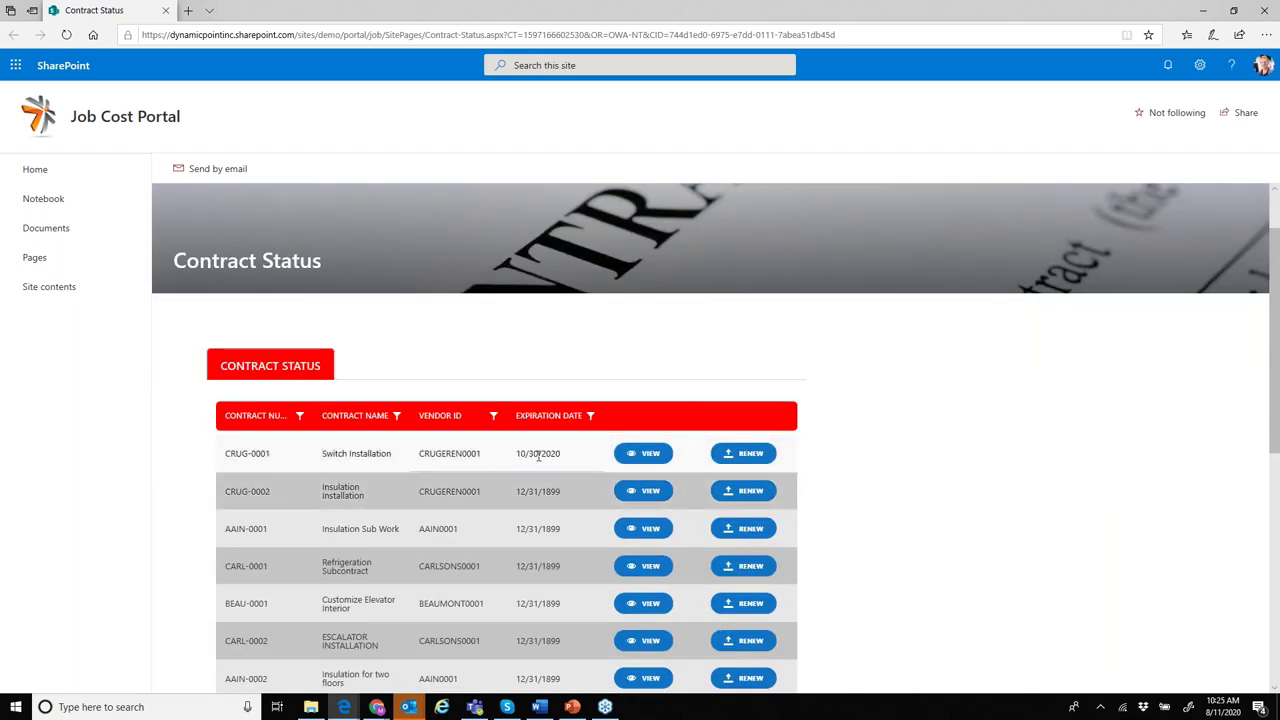
pyautogui.doubleClick(540, 455)
pyautogui.click(539, 452)
pyautogui.tripleClick(538, 453)
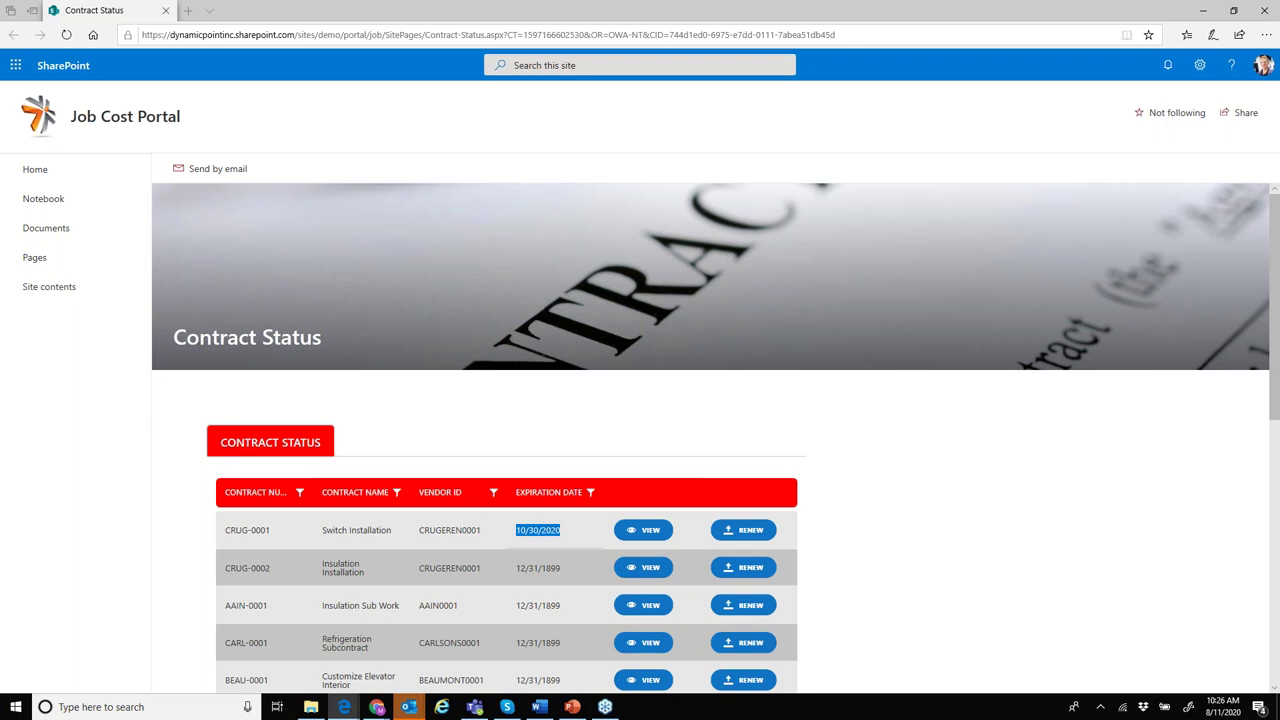
# - Maximize Forms, title the form 'Employee Certification' and pick the first recommended question
pyautogui.moveTo(1279, 270); pyautogui.dragTo(866, 297)
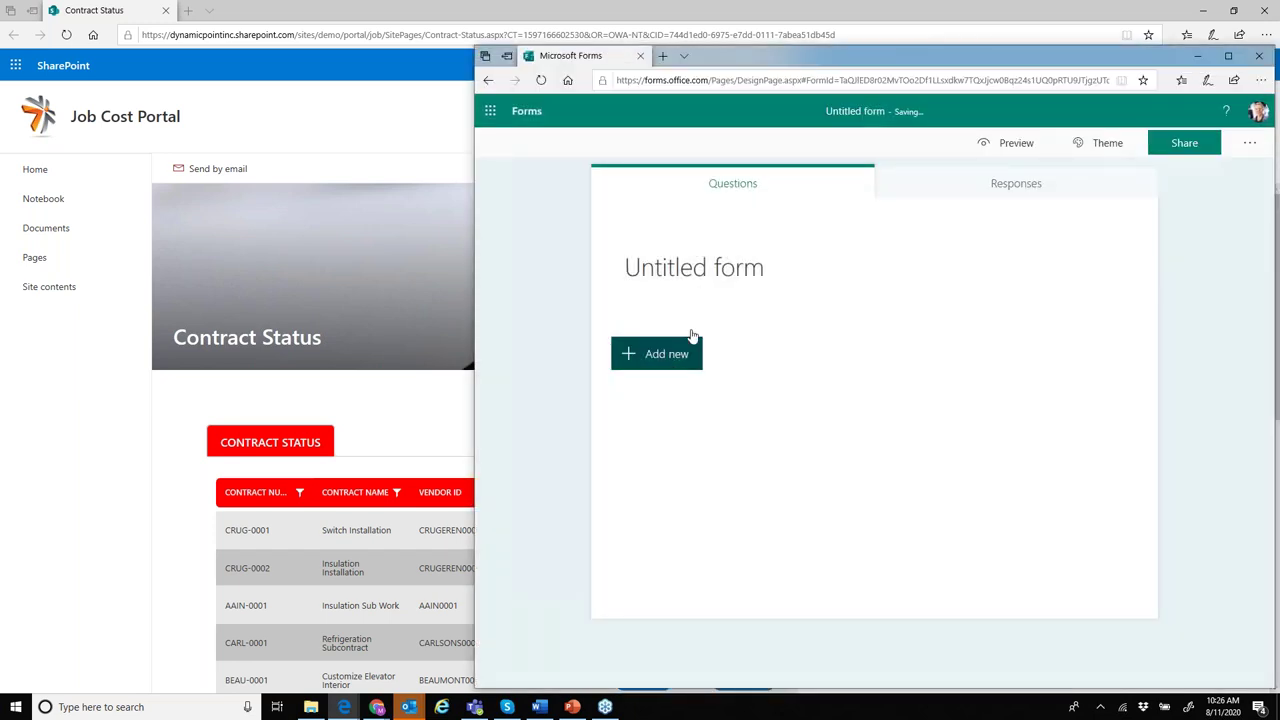
pyautogui.click(1228, 55)
pyautogui.click(458, 248)
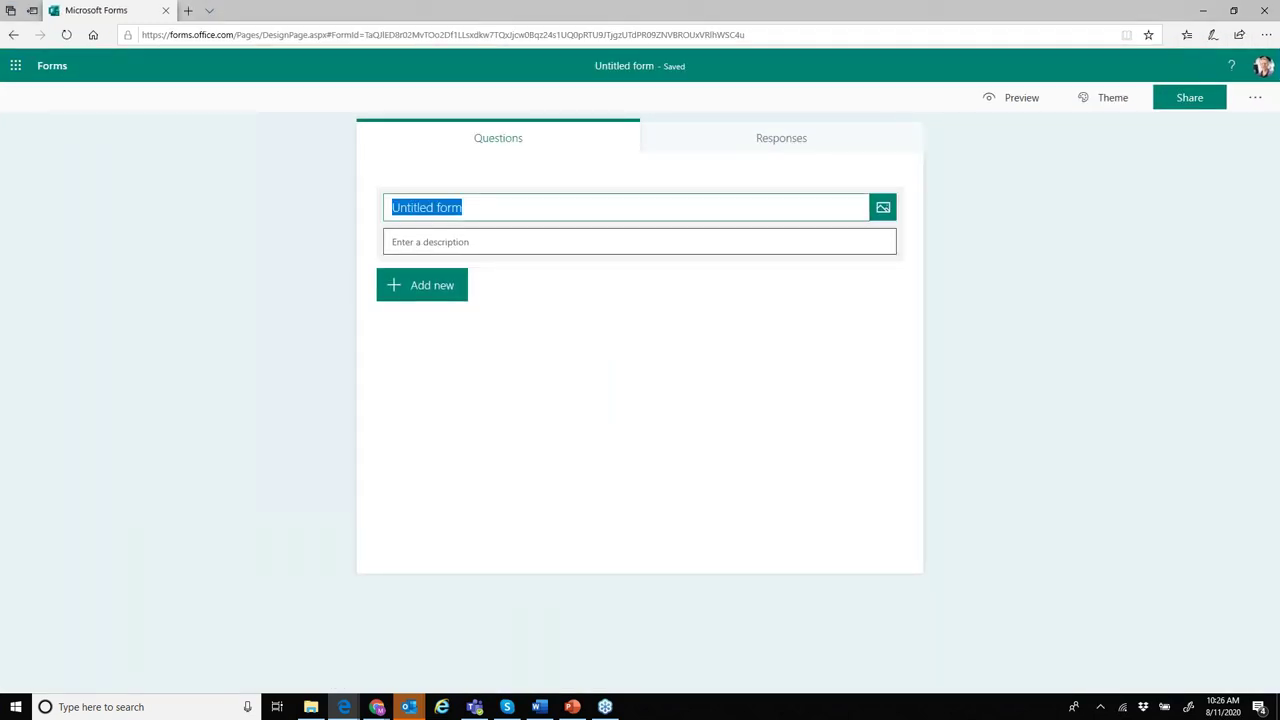
pyautogui.write('Cl')
pyautogui.press('BackSpace')
pyautogui.press('BackSpace')
pyautogui.write('E')
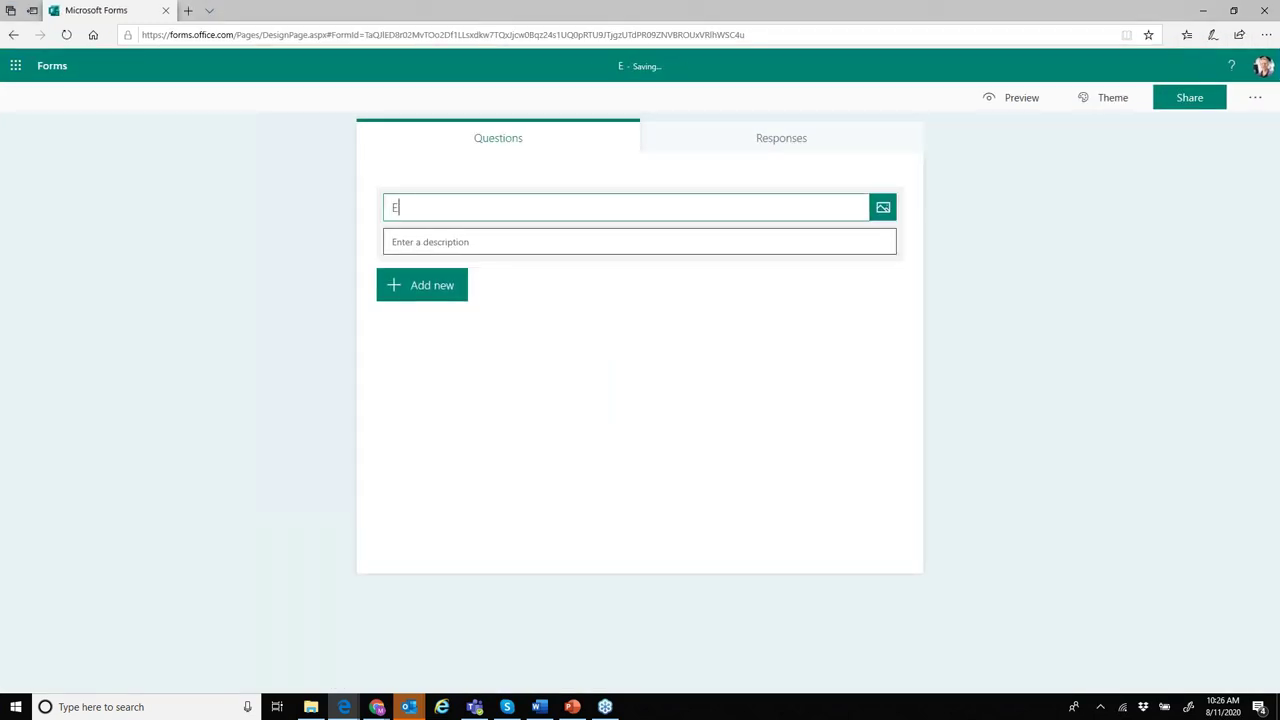
pyautogui.write('mployee Ce')
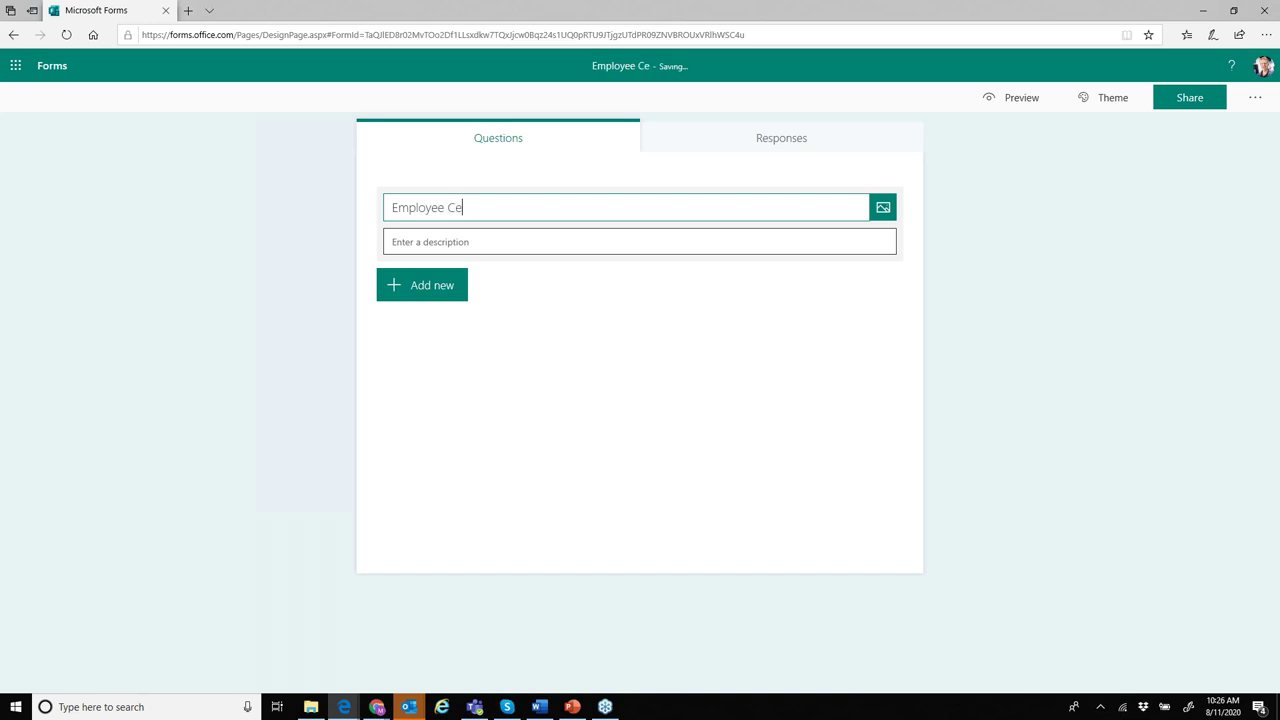
pyautogui.write('rtification')
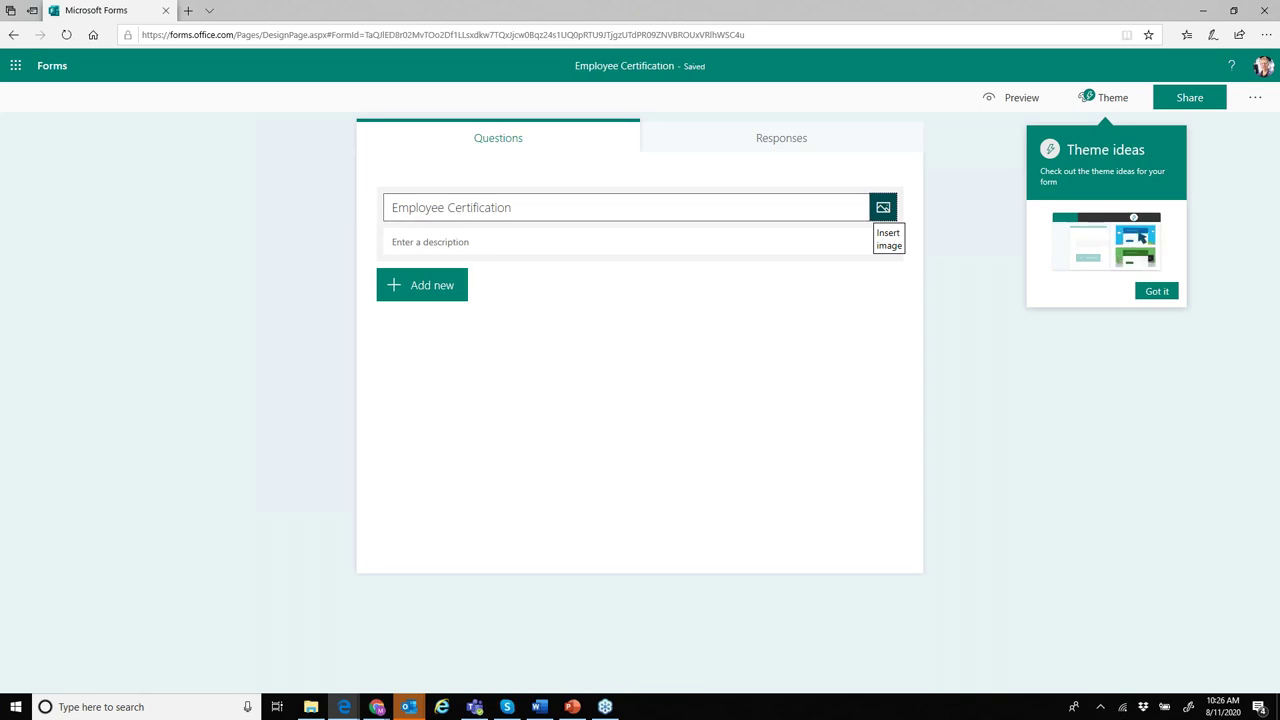
pyautogui.click(432, 290)
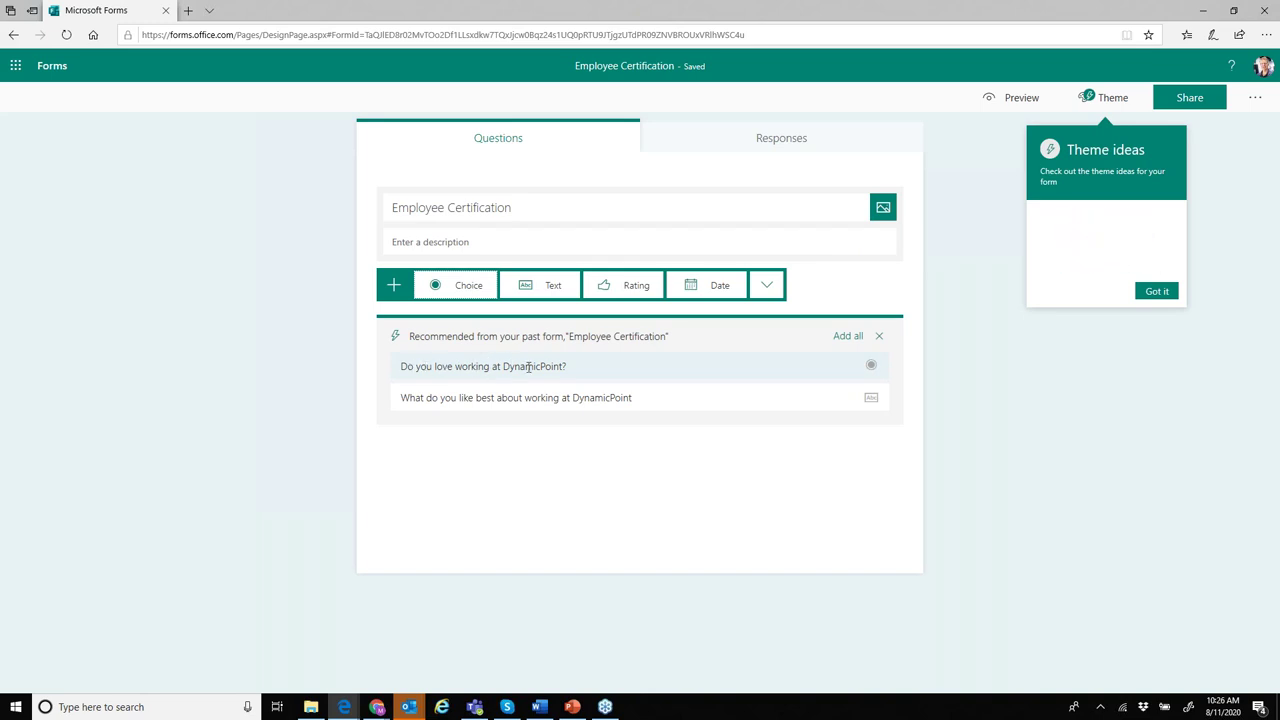
pyautogui.click(597, 368)
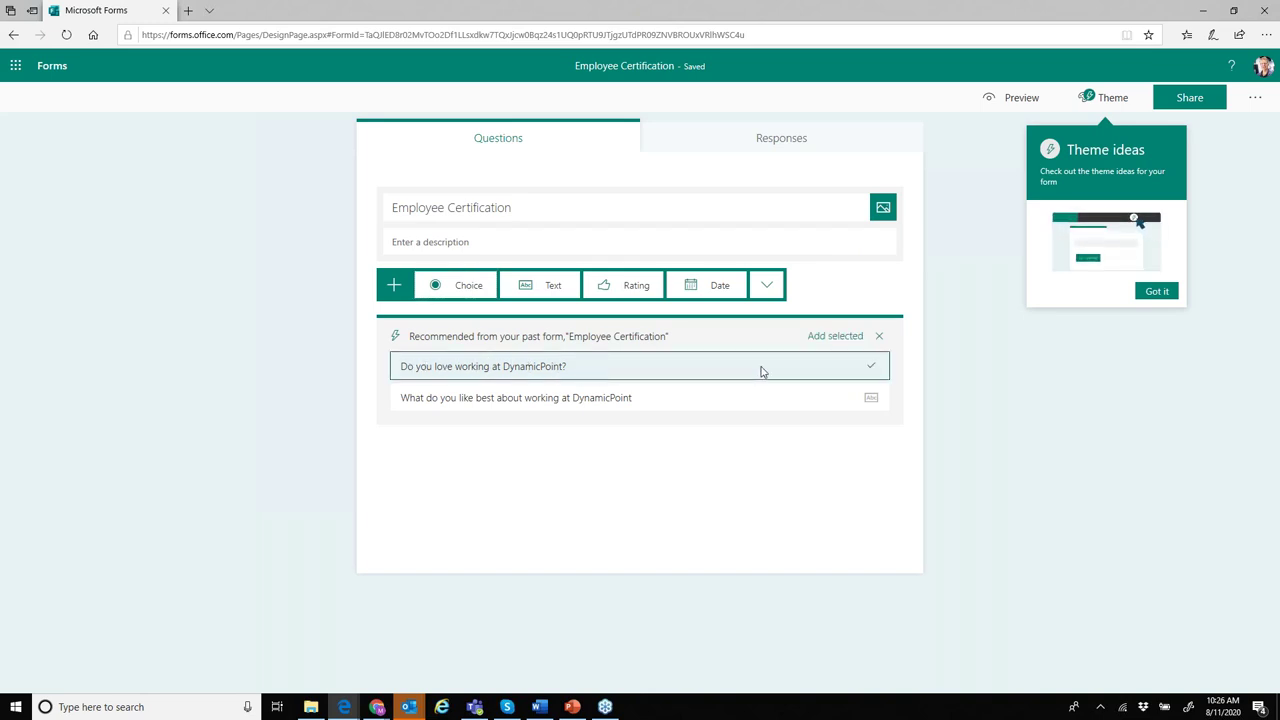
# - Add the 'Do you love working at DynamicPoint?' question and review its No and Maybe feedback
pyautogui.click(835, 336)
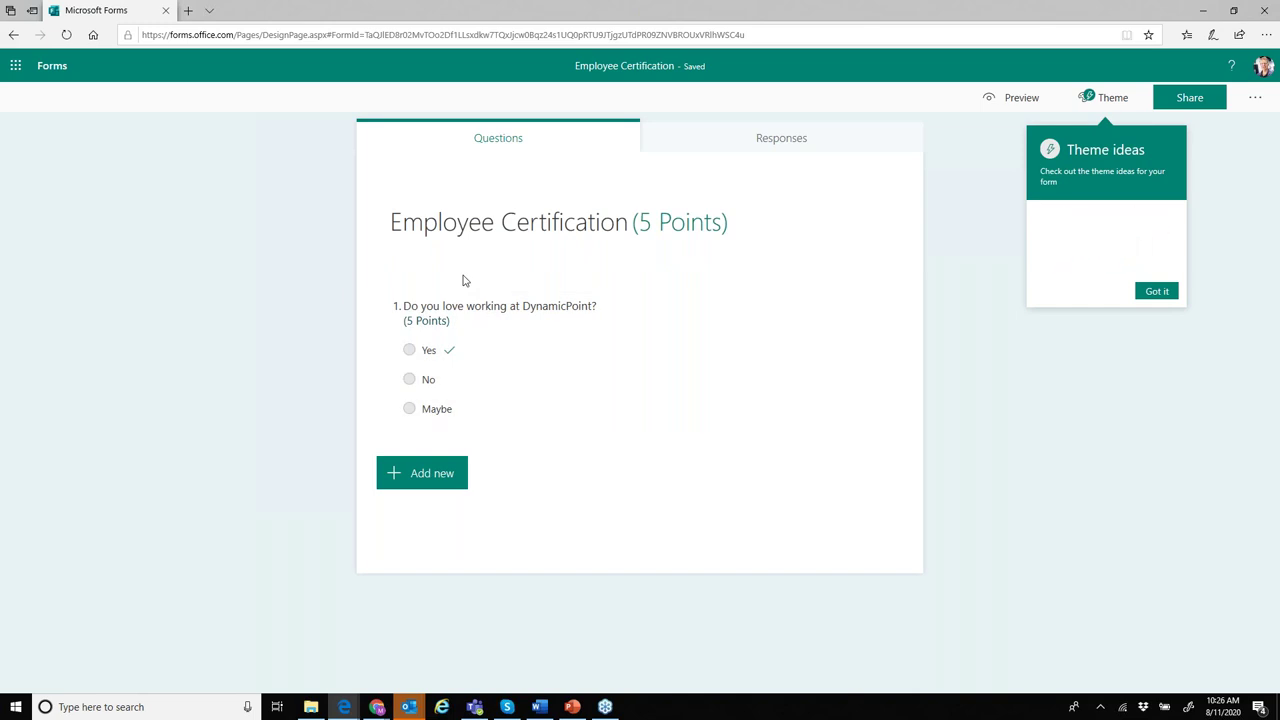
pyautogui.moveTo(453, 356)
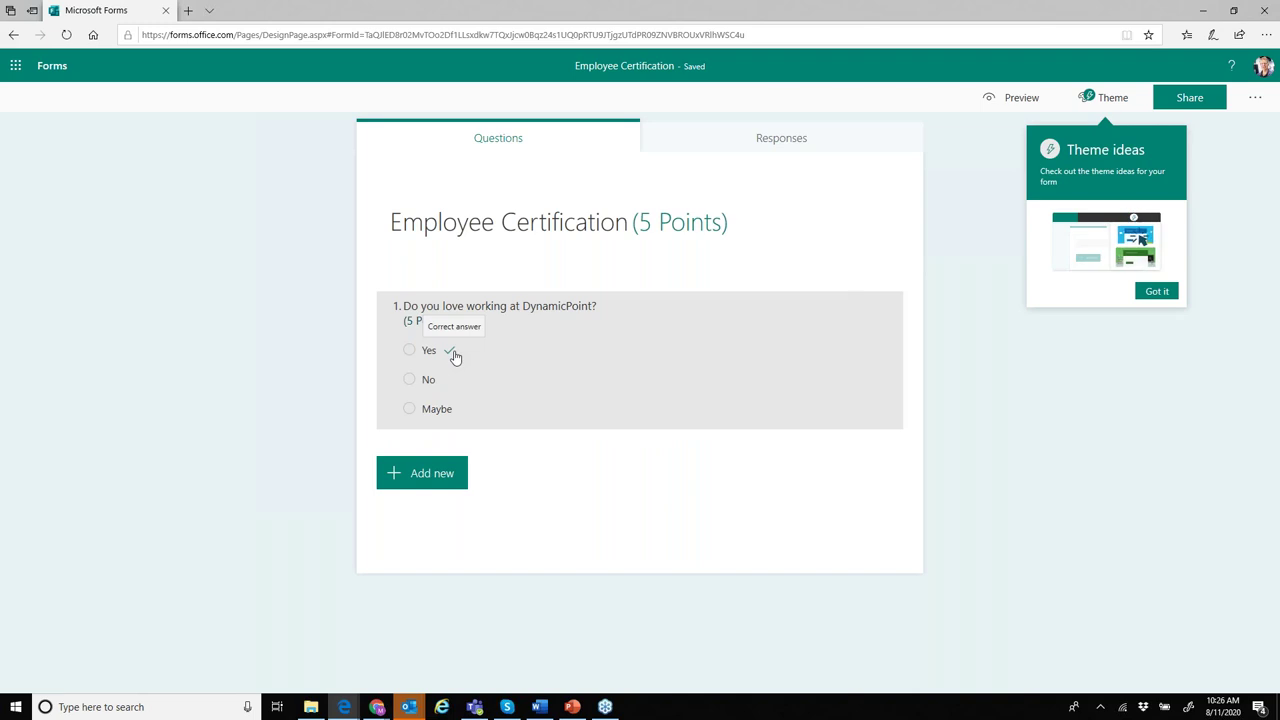
pyautogui.click(453, 356)
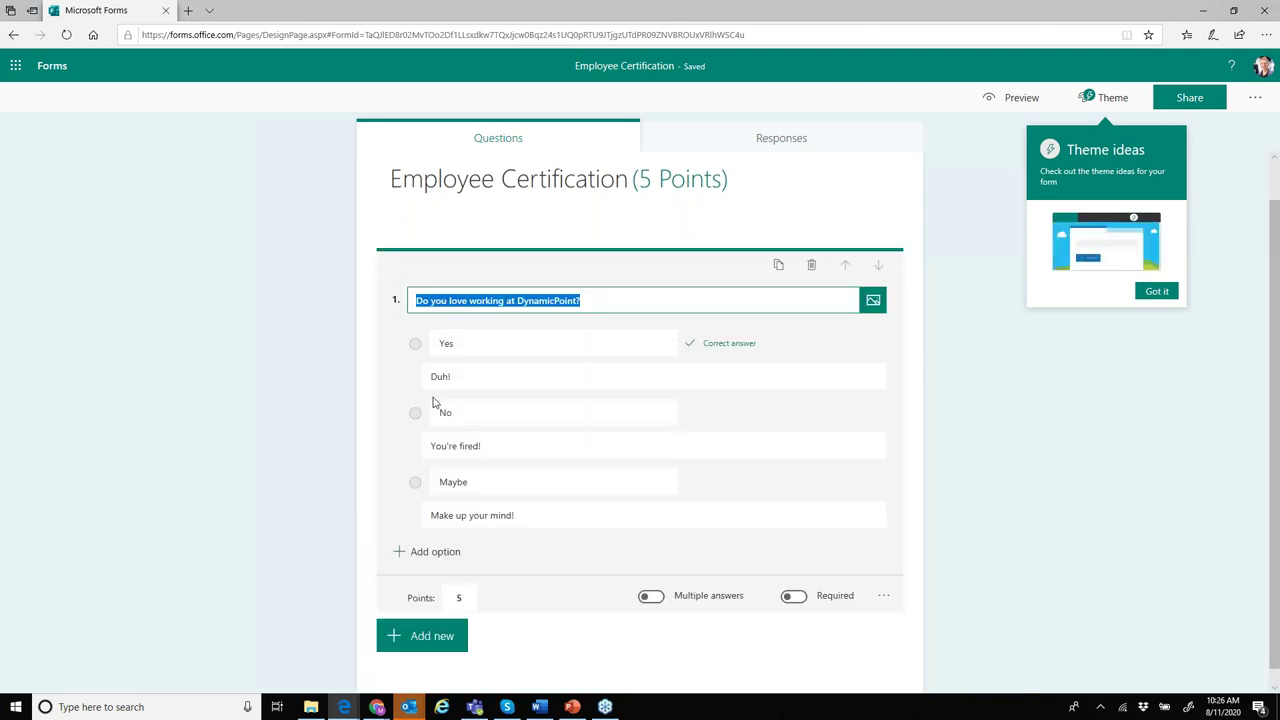
pyautogui.click(484, 447)
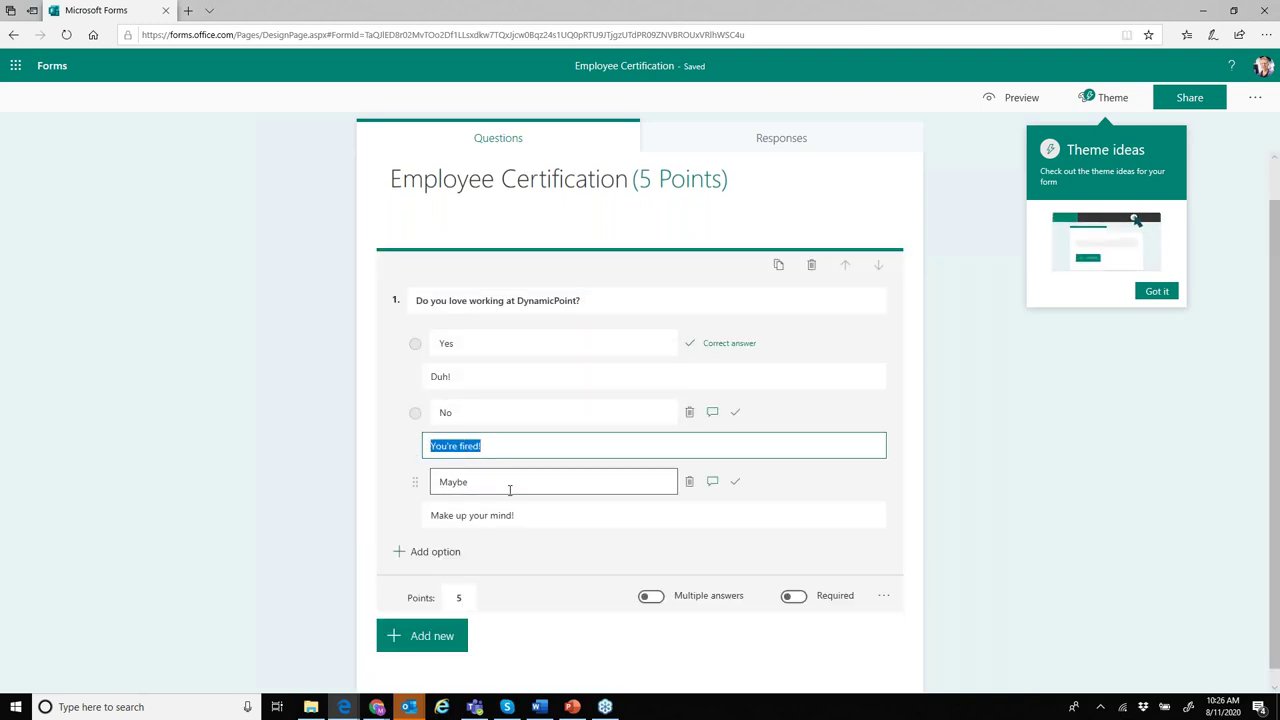
pyautogui.click(560, 515)
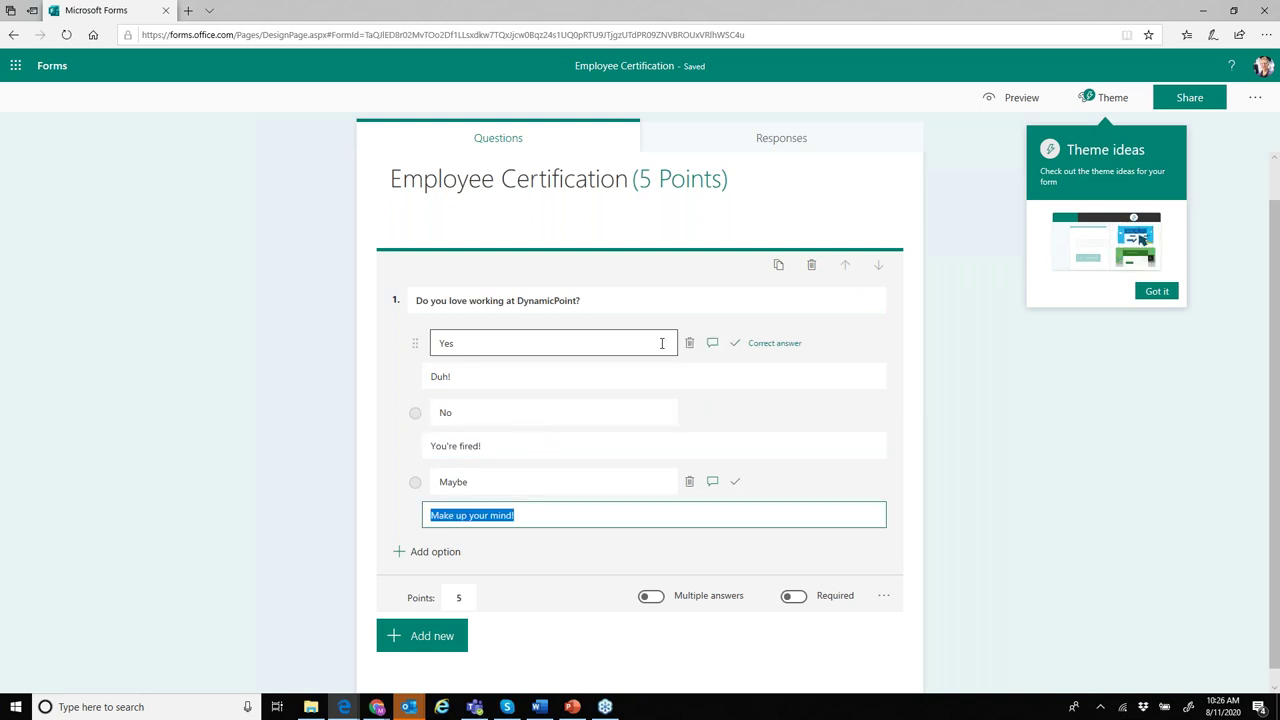
pyautogui.scroll(-1, 661, 343)
# - Bring up the question-type choices for a new question
pyautogui.click(430, 625)
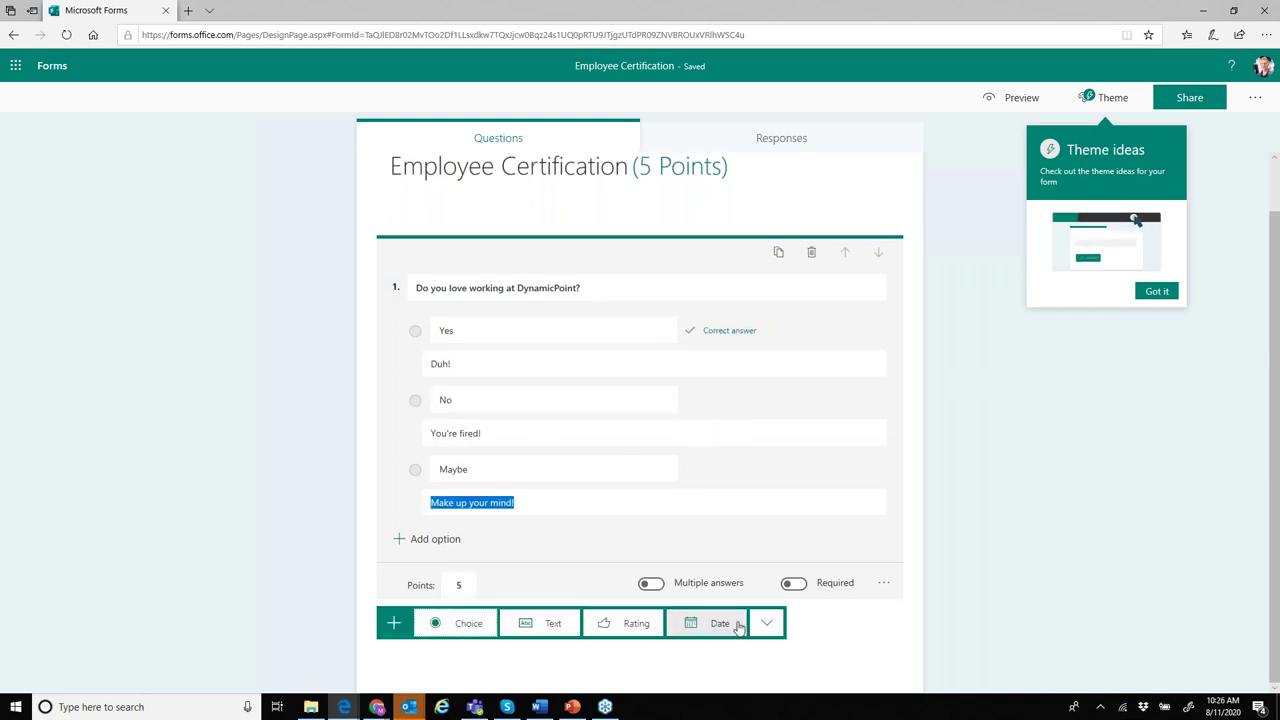
pyautogui.press('Escape')
pyautogui.click(424, 626)
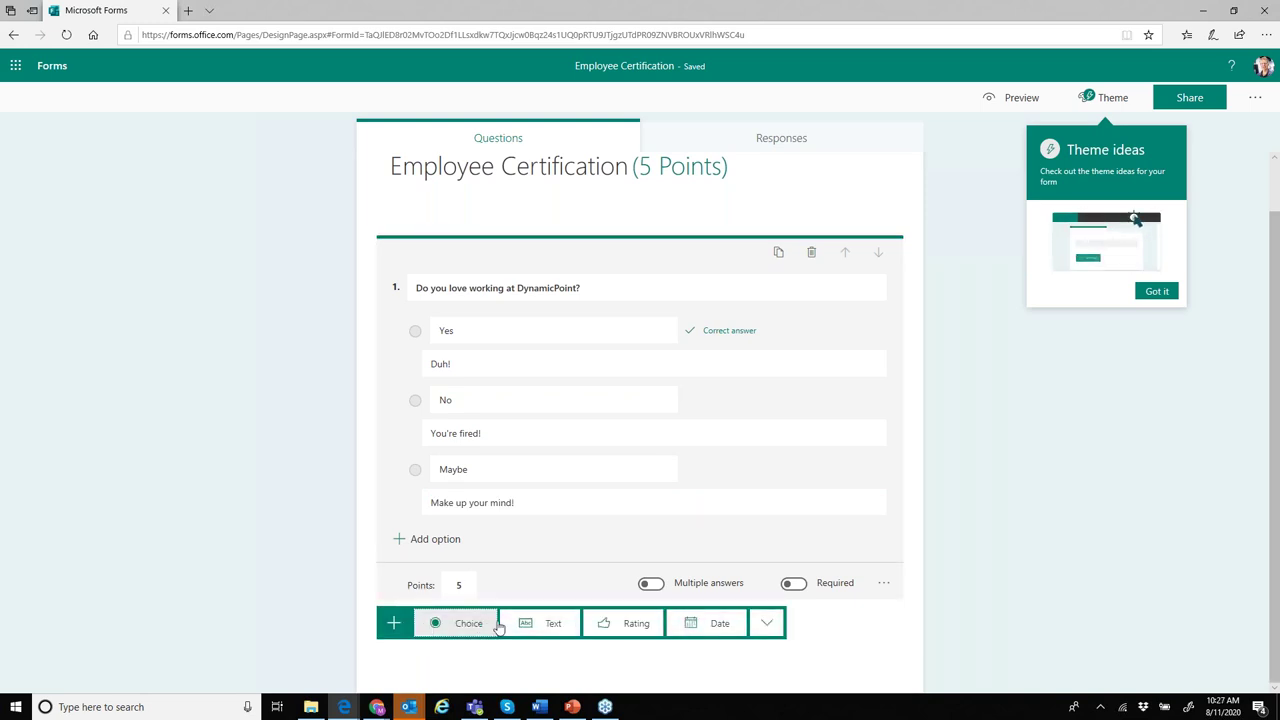
# - Add text question 2, 'What do you like best about working here?', dismissing the tips
pyautogui.click(540, 624)
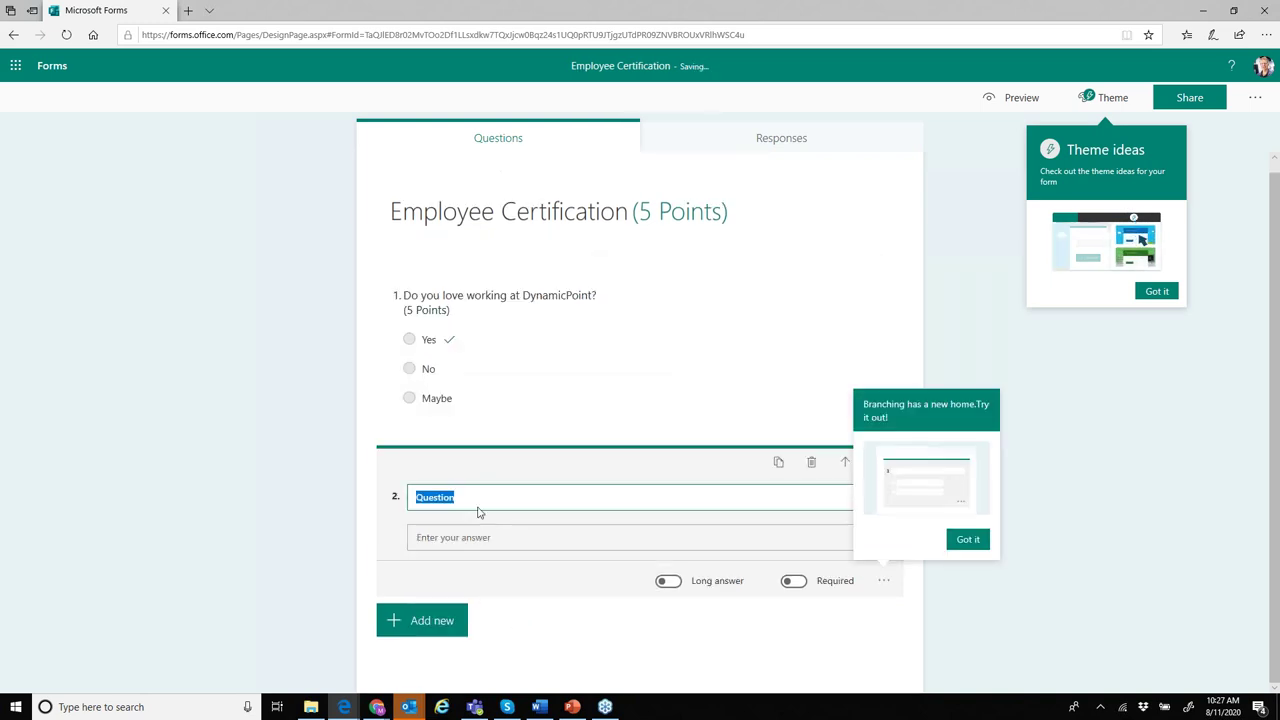
pyautogui.write('What ')
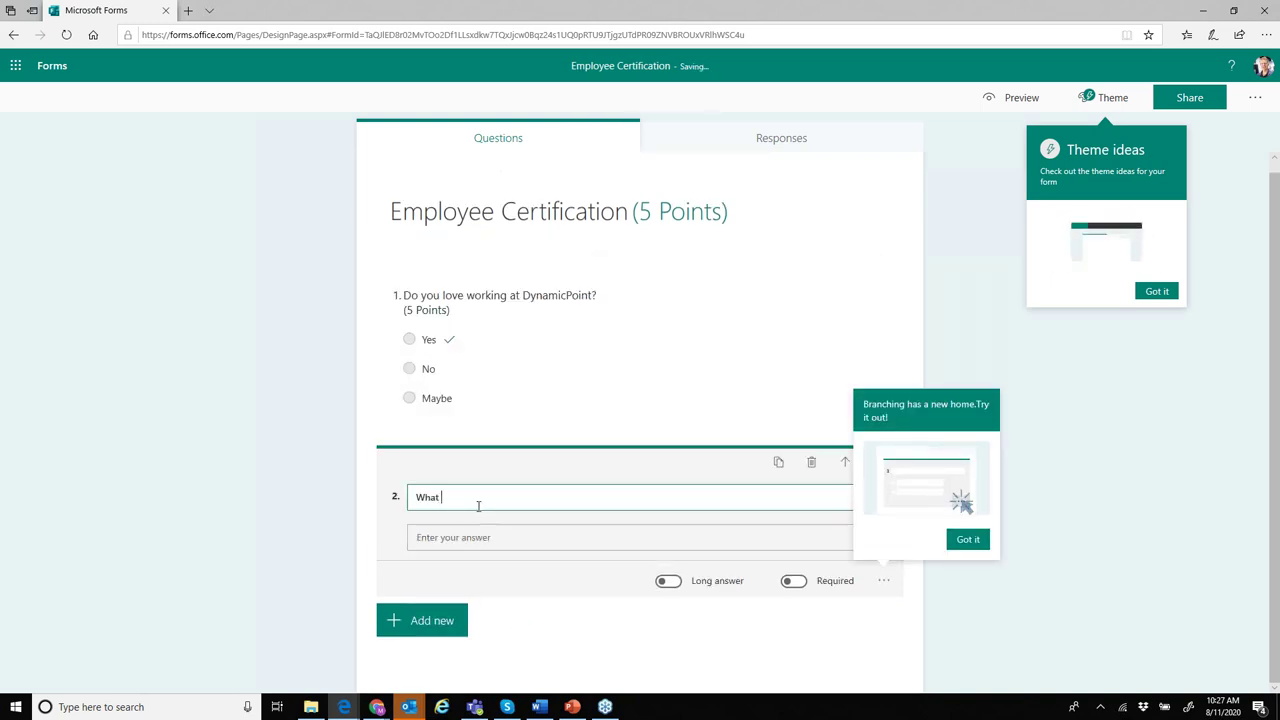
pyautogui.write('do you like be')
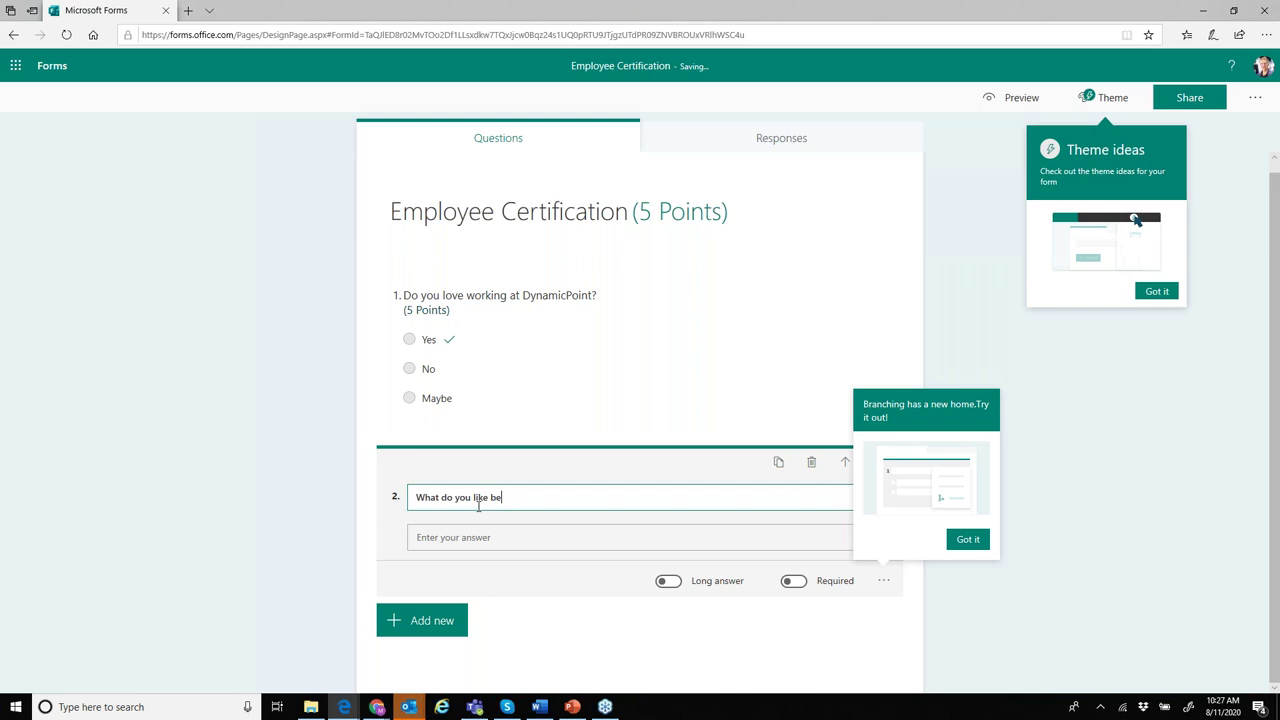
pyautogui.write('st about working here?')
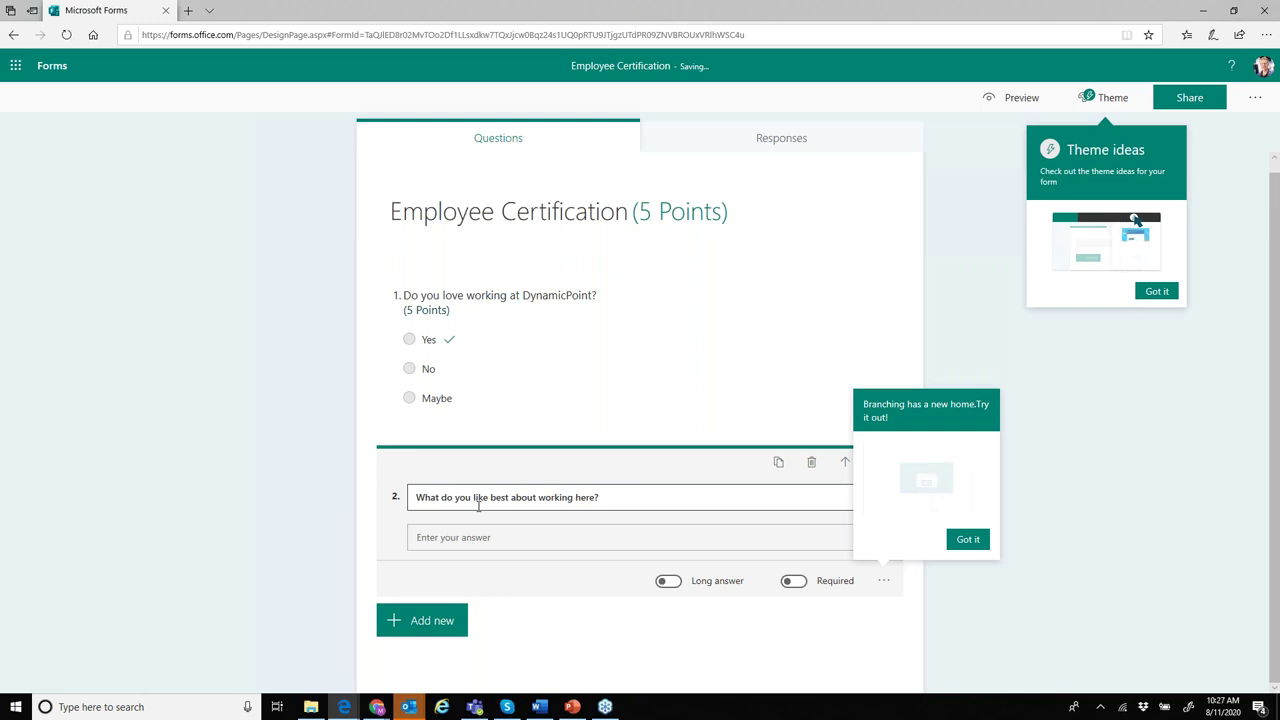
pyautogui.click(468, 537)
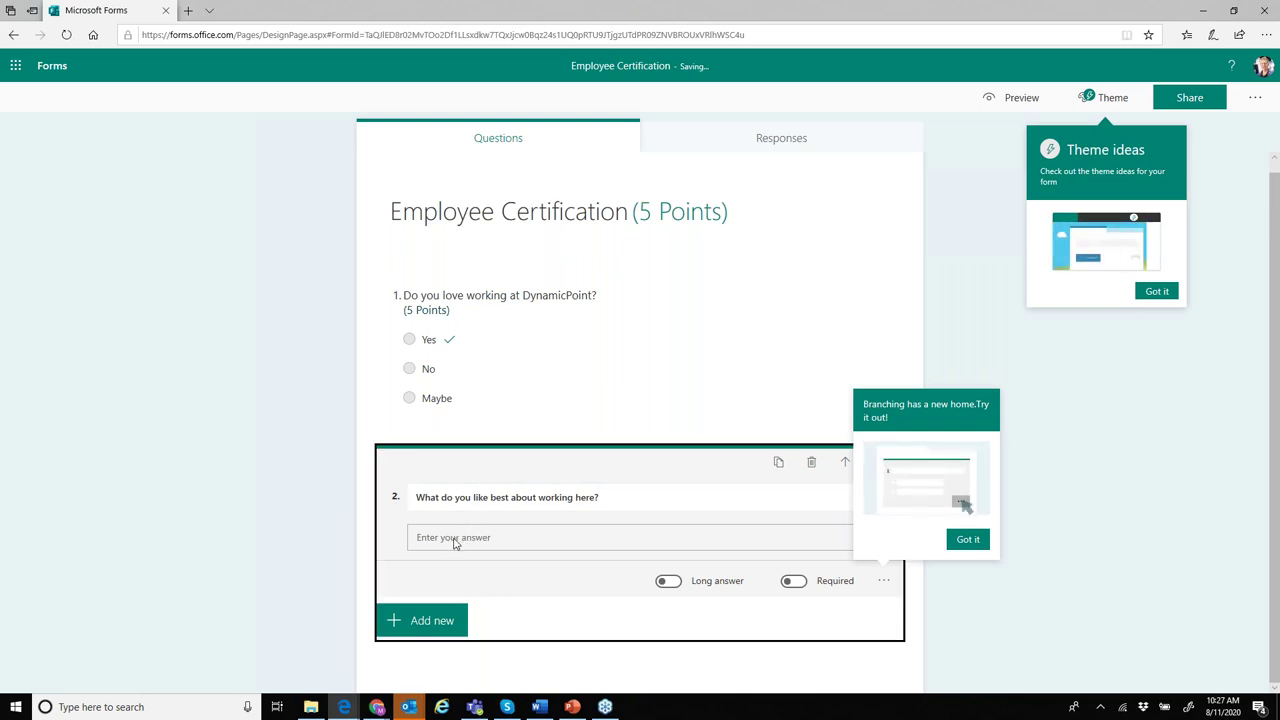
pyautogui.click(966, 539)
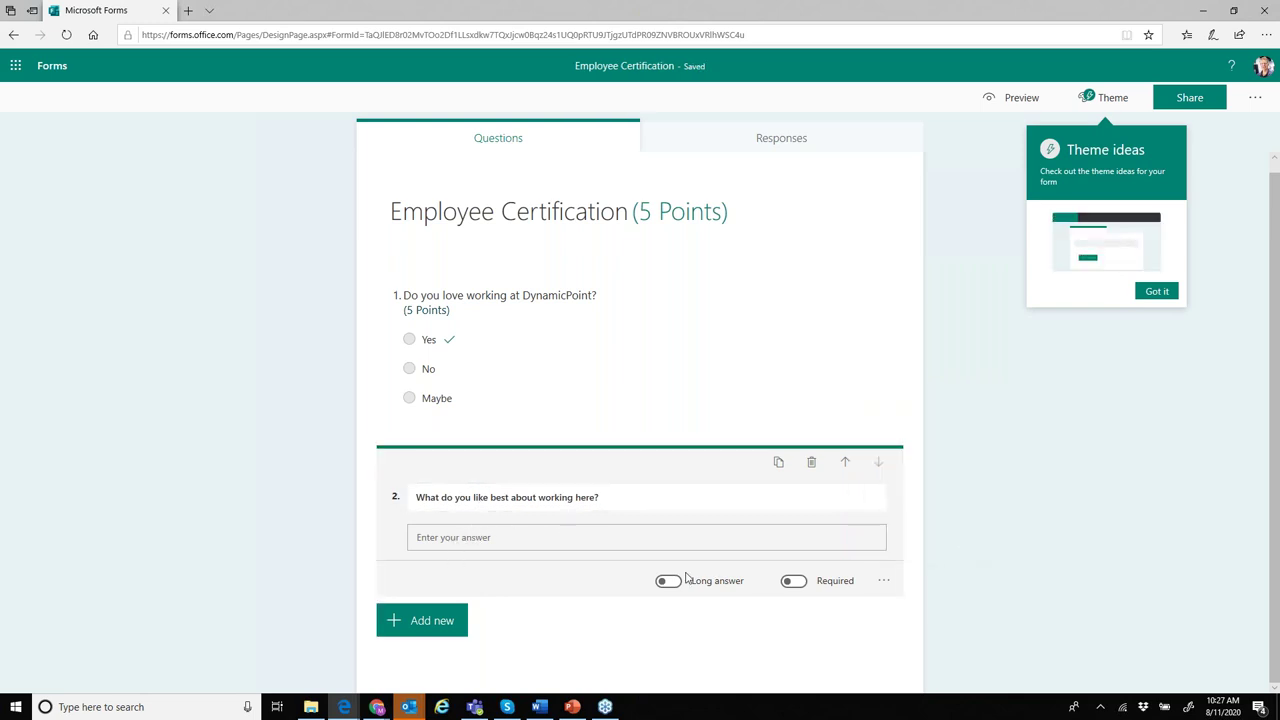
pyautogui.click(683, 498)
pyautogui.click(663, 549)
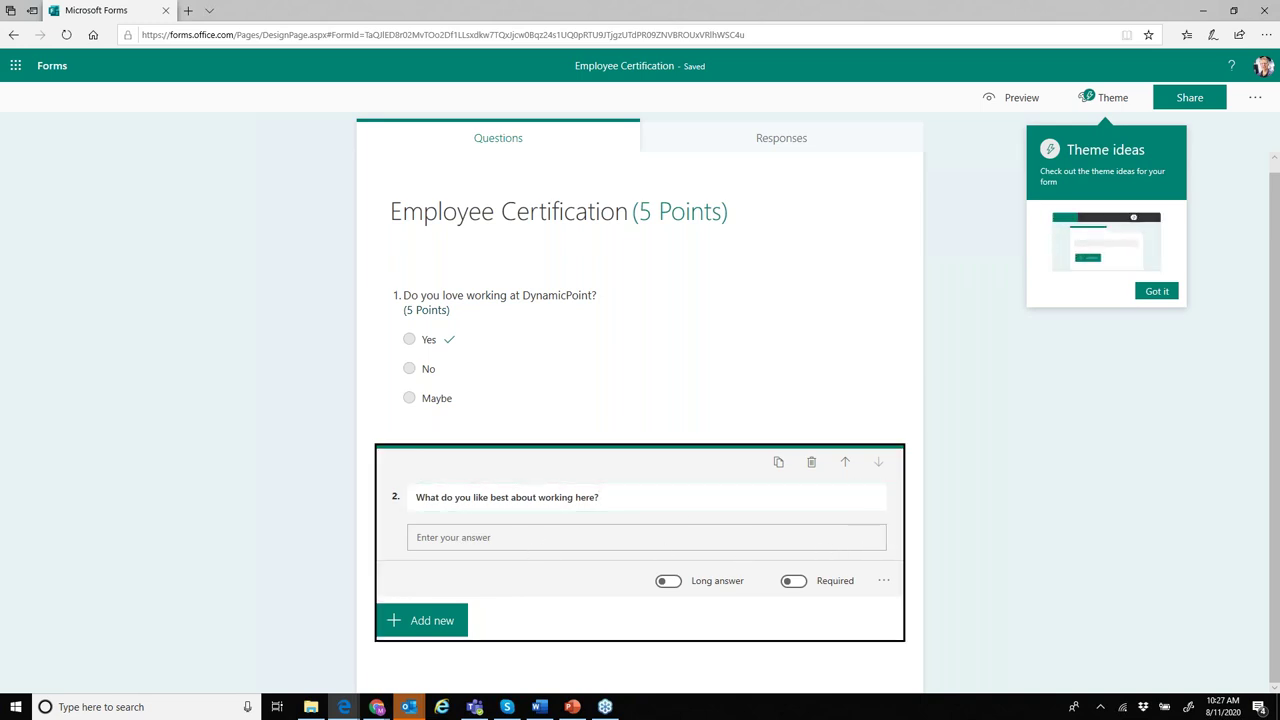
pyautogui.click(430, 620)
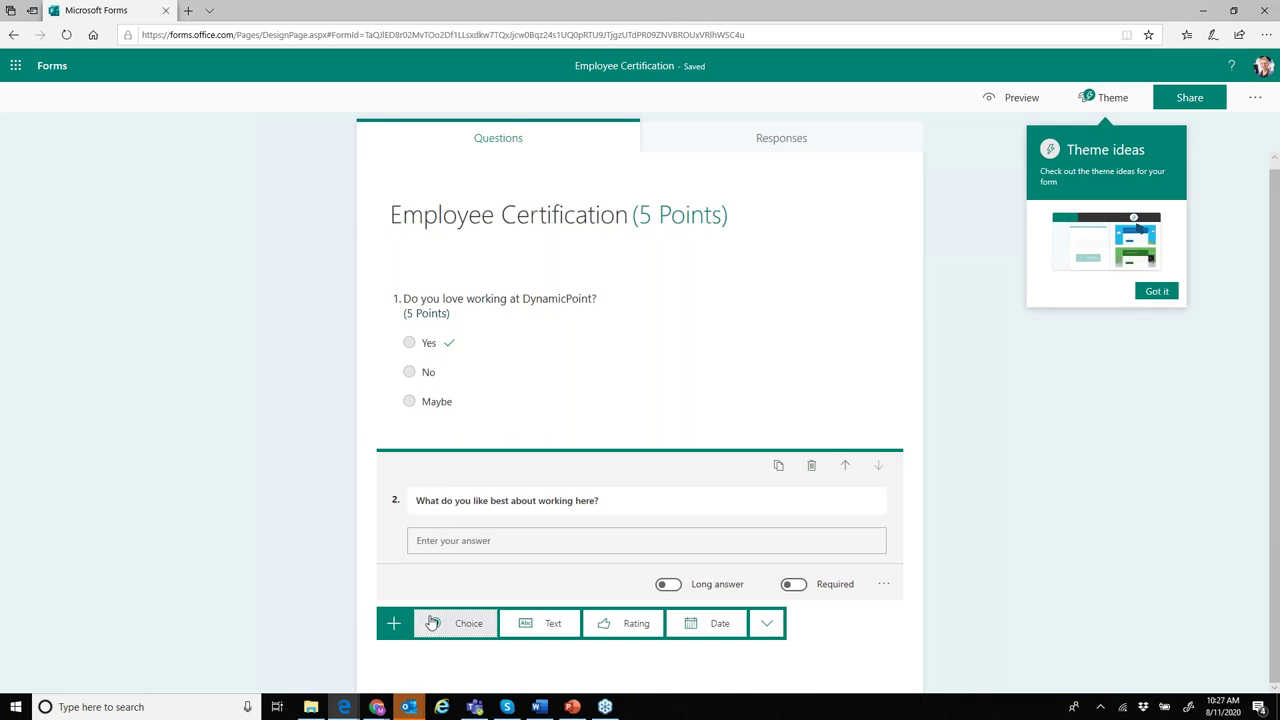
pyautogui.click(462, 542)
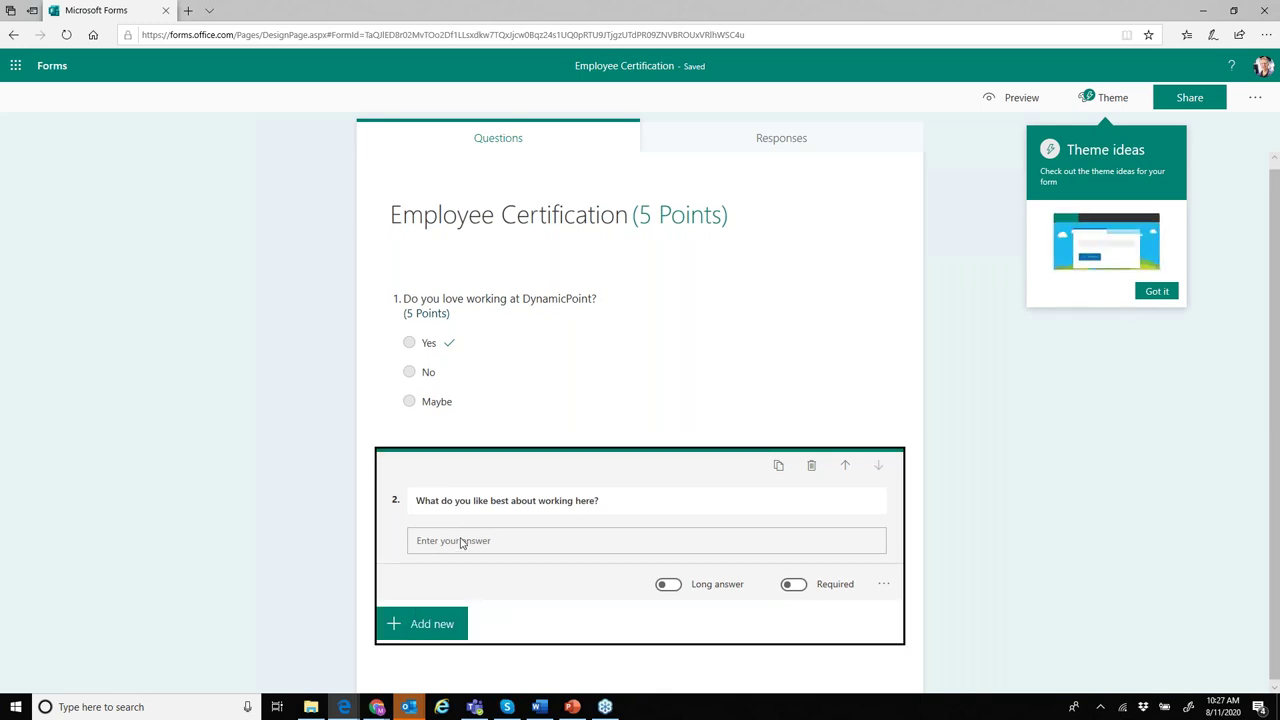
pyautogui.click(1160, 290)
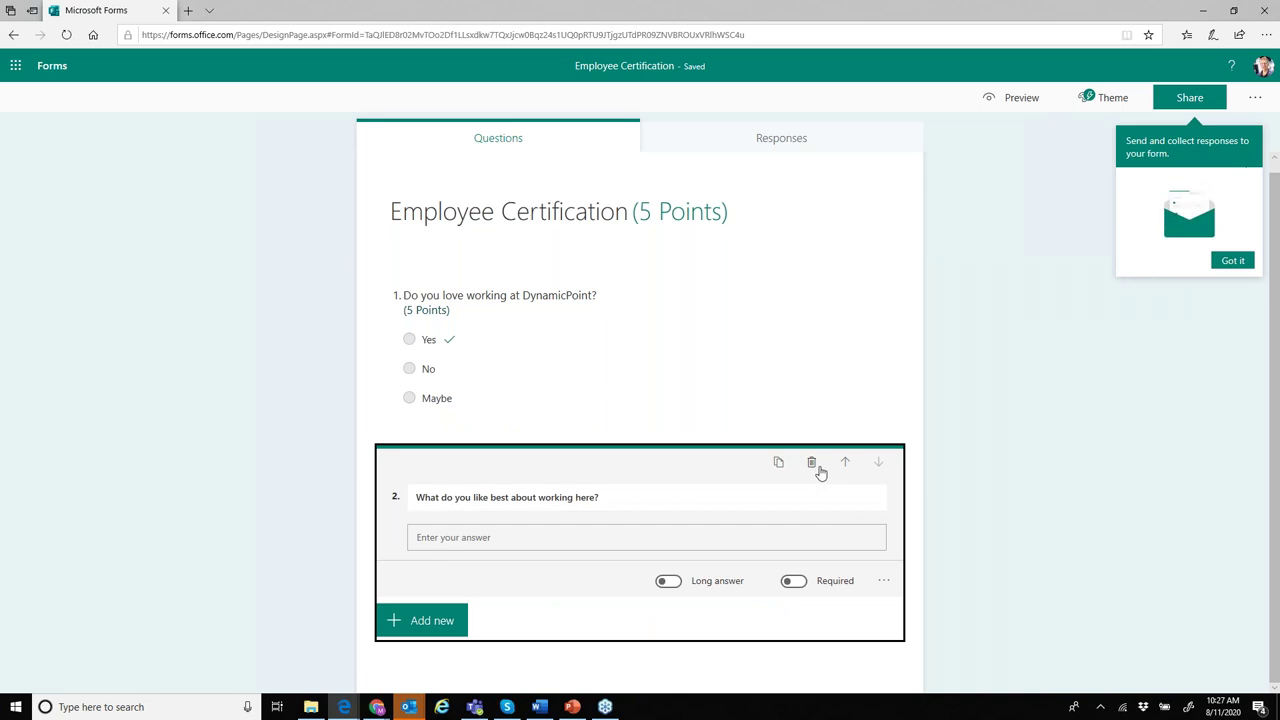
pyautogui.click(475, 497)
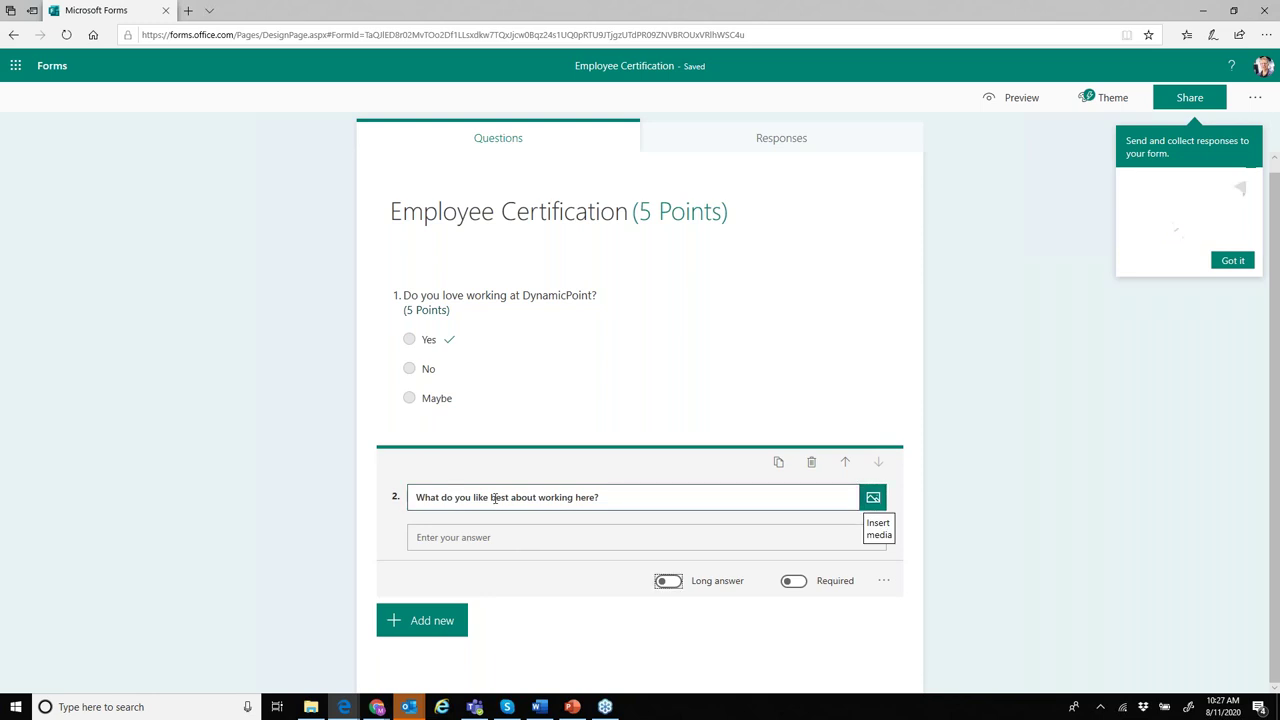
pyautogui.press('Tab')
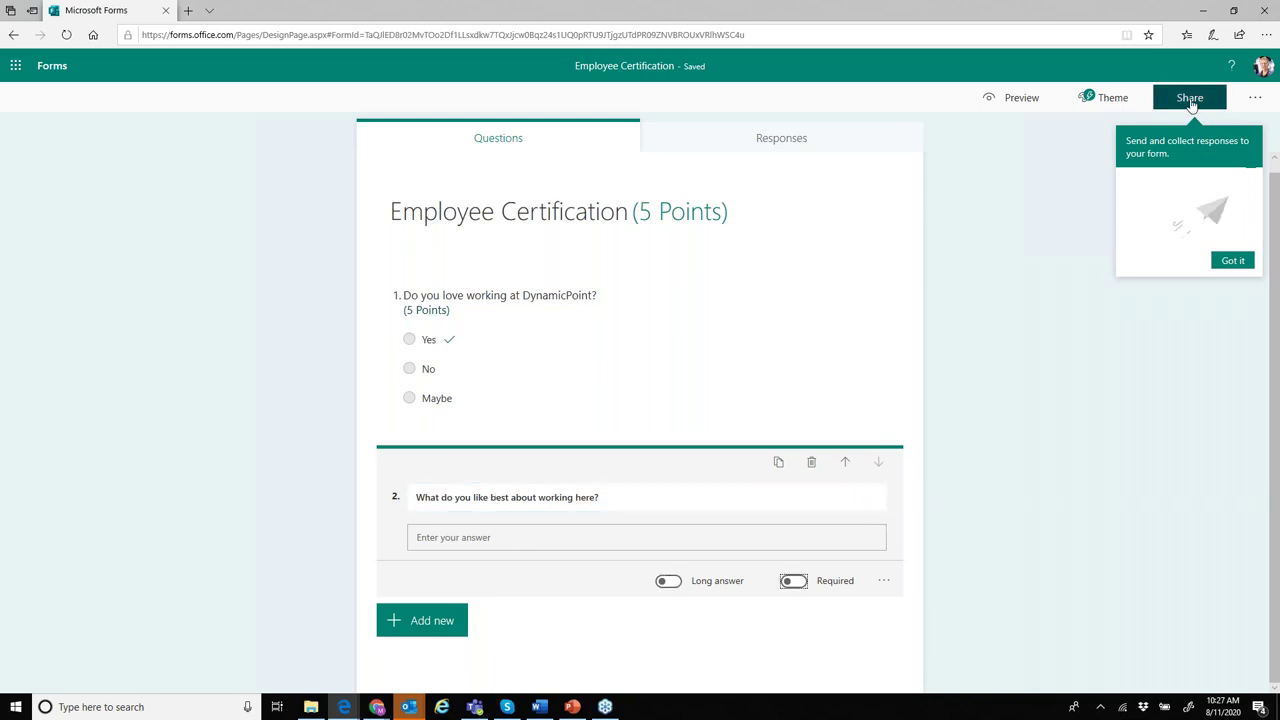
# - Share the quiz with anyone with the link, select the link and open a new tab
pyautogui.click(1192, 104)
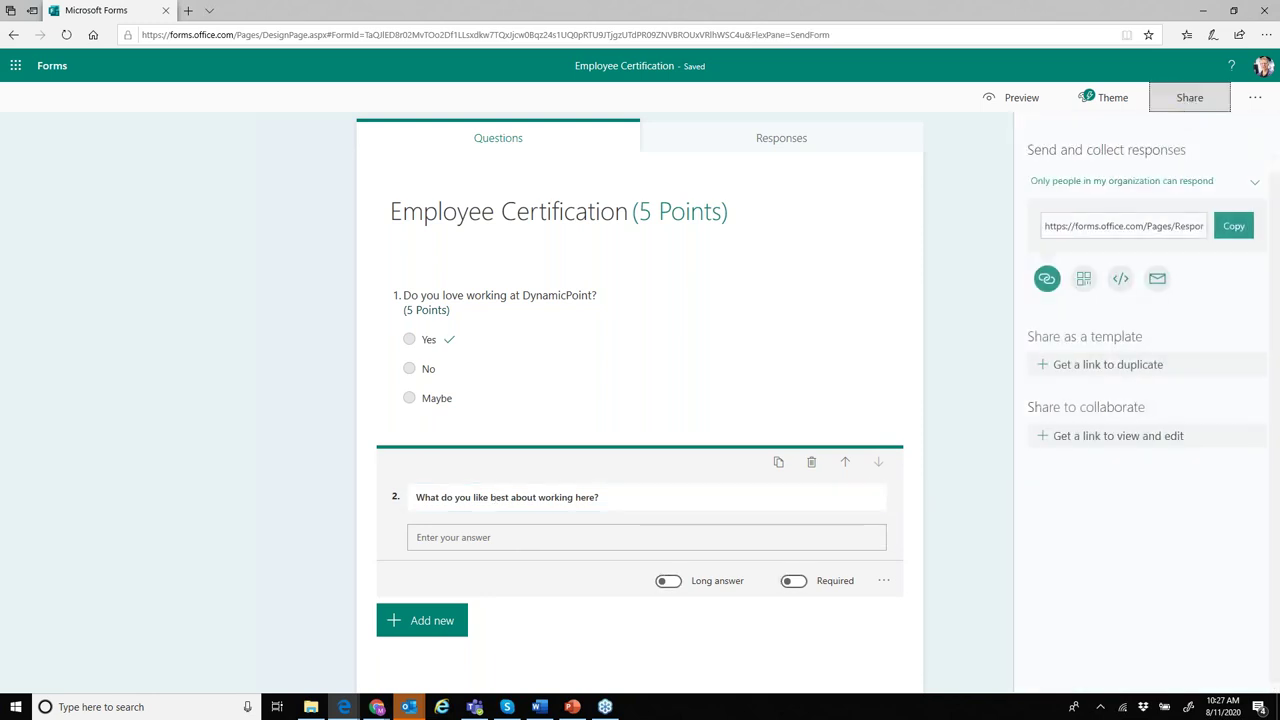
pyautogui.click(1117, 192)
pyautogui.click(1111, 218)
pyautogui.click(1106, 225)
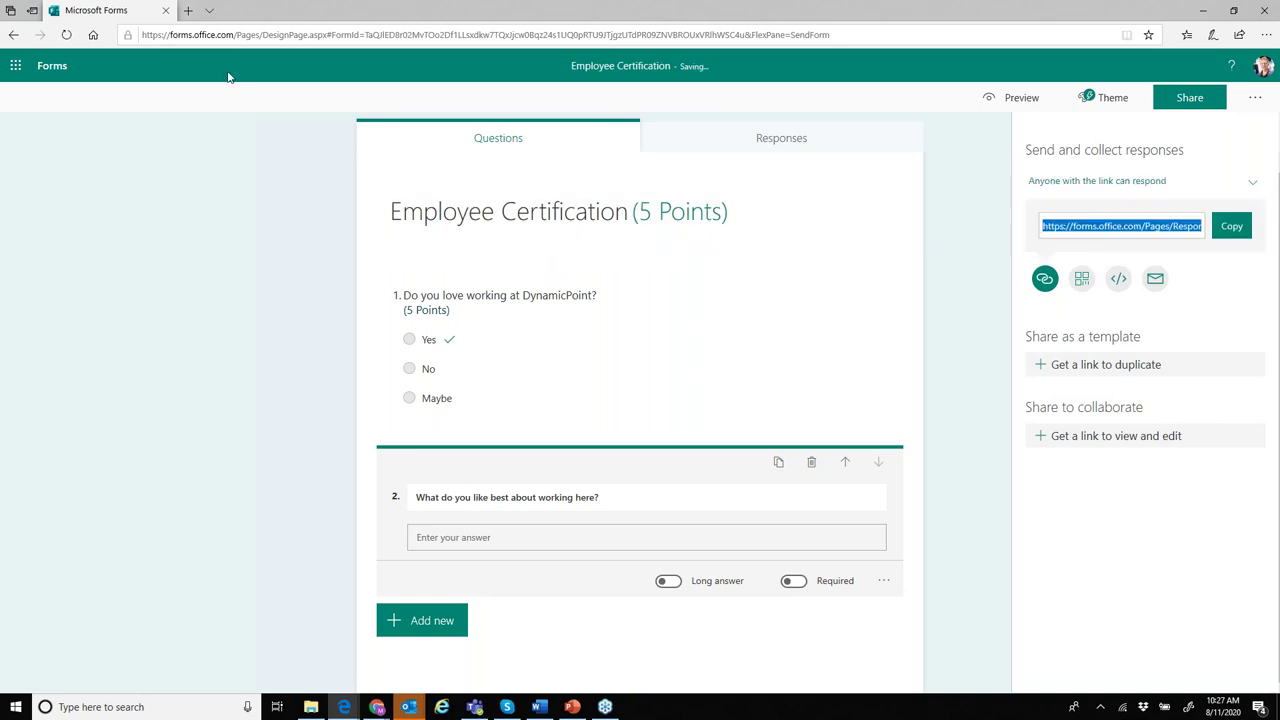
pyautogui.click(188, 10)
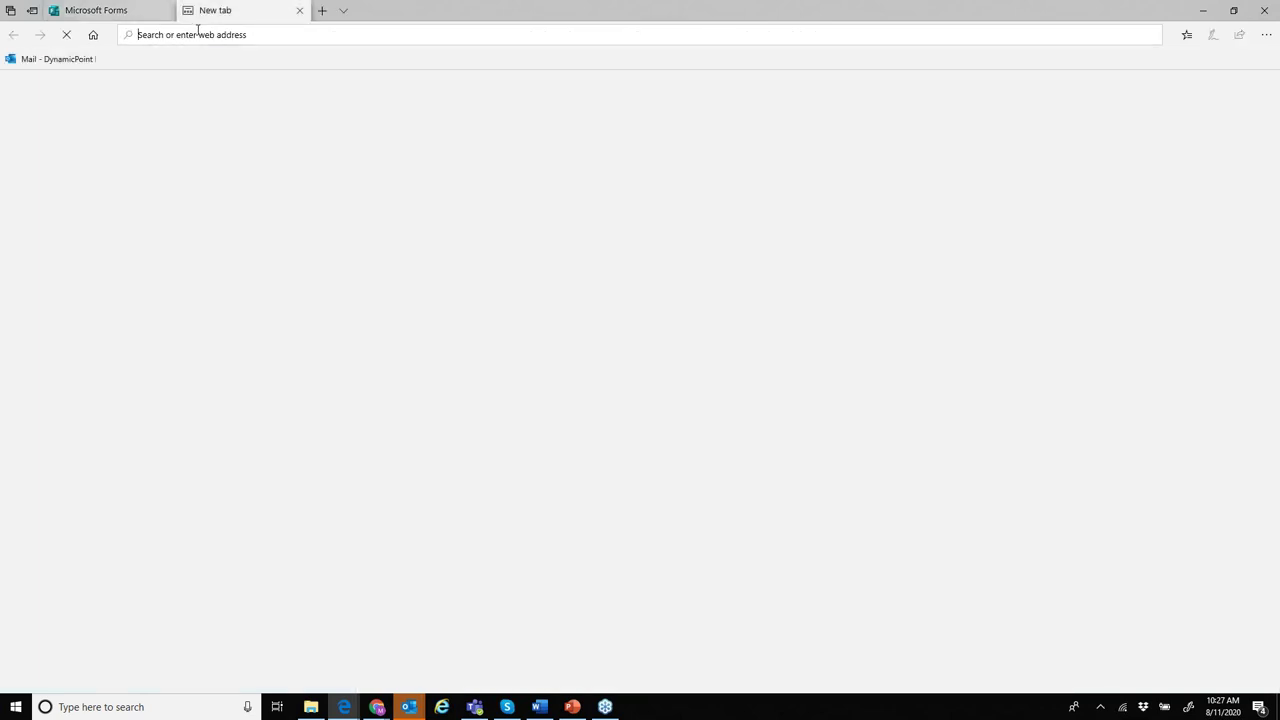
# - Load the pasted quiz link and answer Yes to question 1
pyautogui.hotkey('ctrl', 'v')
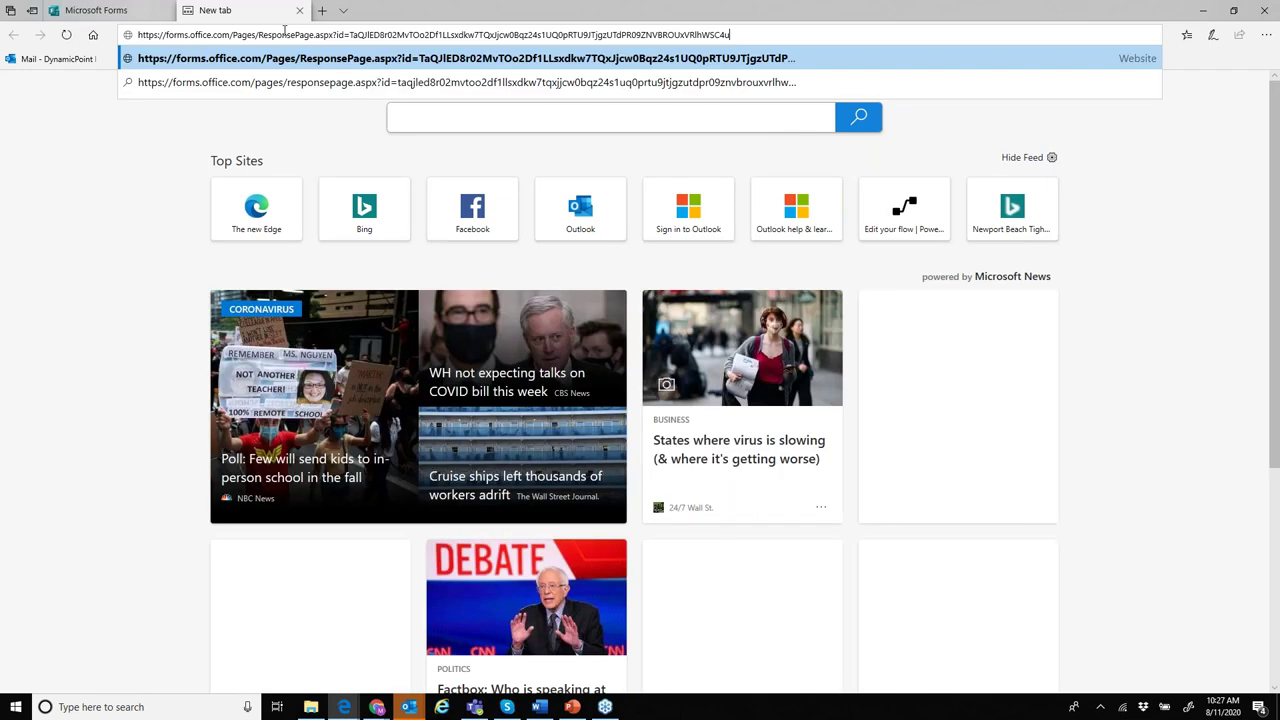
pyautogui.press('Return')
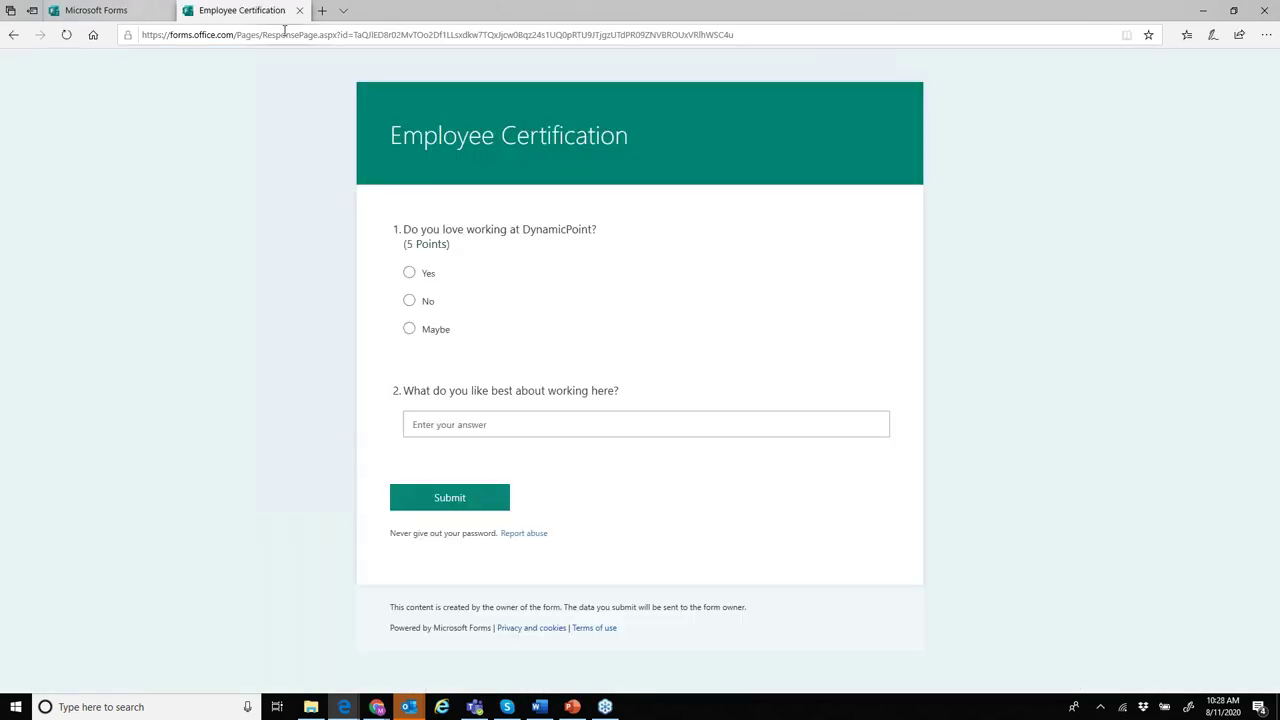
pyautogui.click(409, 273)
pyautogui.click(410, 303)
pyautogui.click(409, 276)
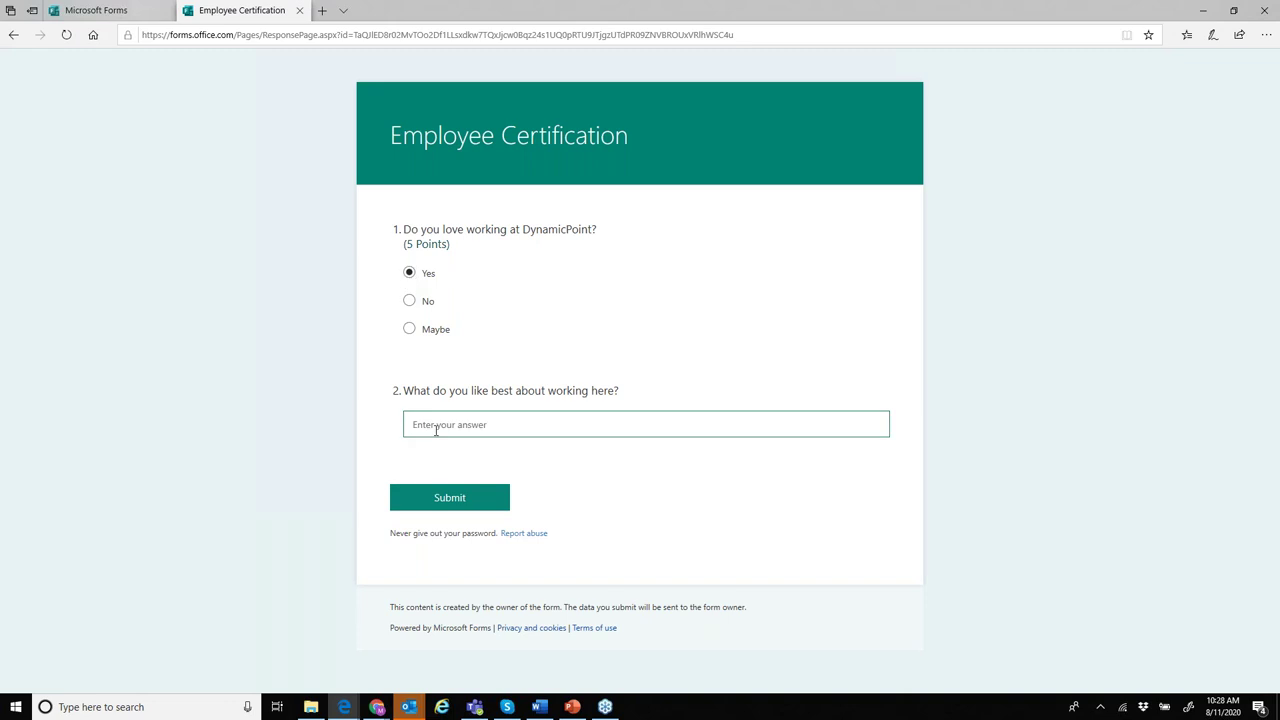
# - Type an answer for question 2, submit the quiz and view the 5/5 results
pyautogui.click(436, 430)
pyautogui.write('I like Mike the best')
pyautogui.click(449, 499)
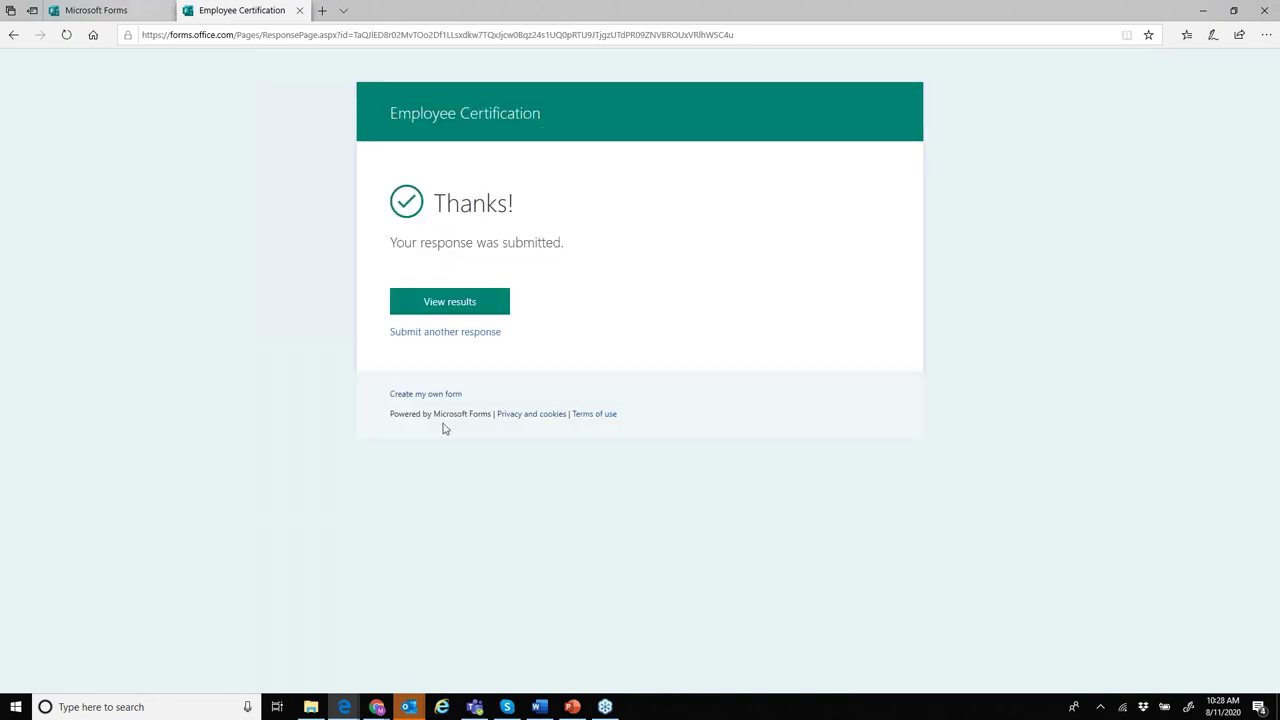
pyautogui.click(465, 306)
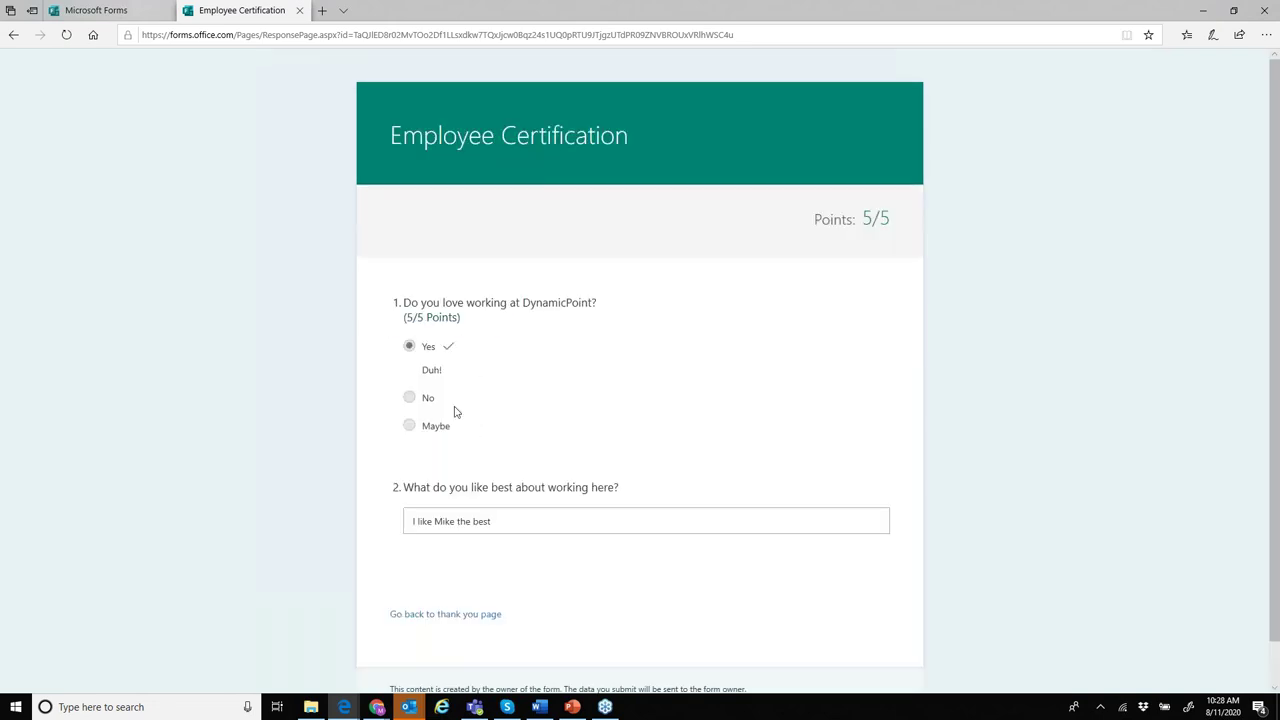
# - Highlight the fully scored question 1 on the results page, then switch to PowerPoint
pyautogui.moveTo(460, 318); pyautogui.dragTo(384, 291)
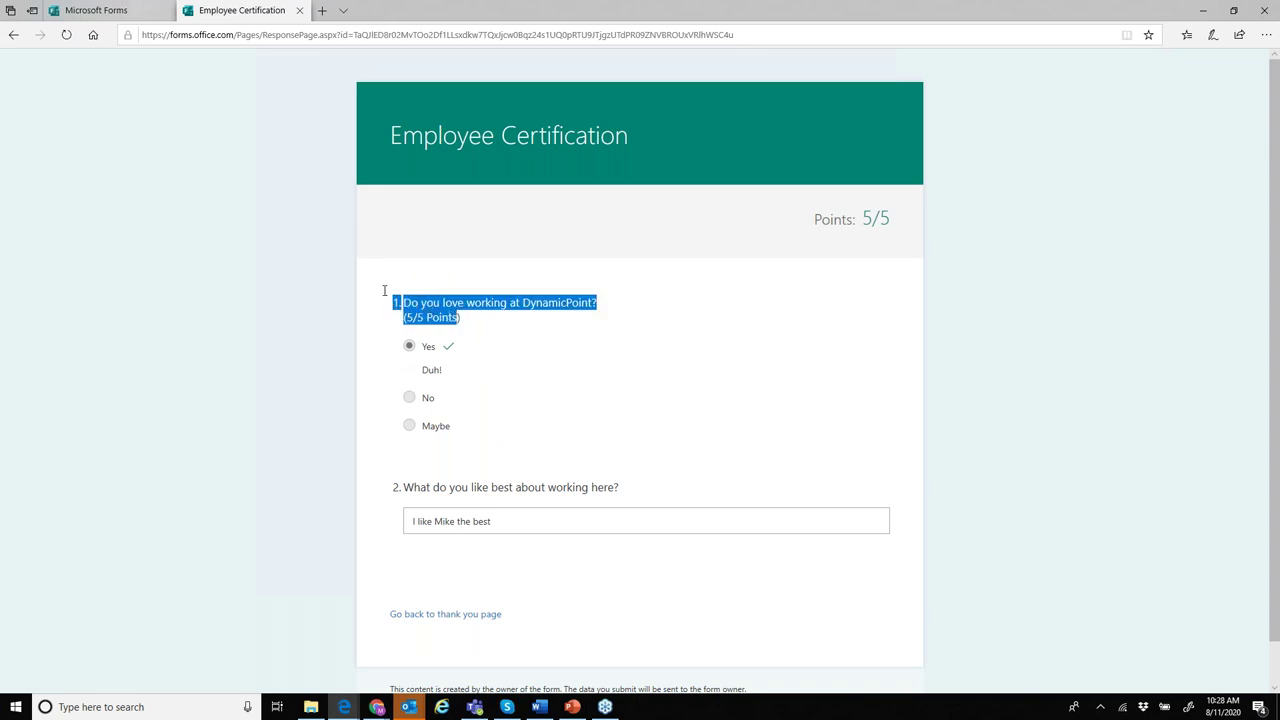
pyautogui.click(775, 385)
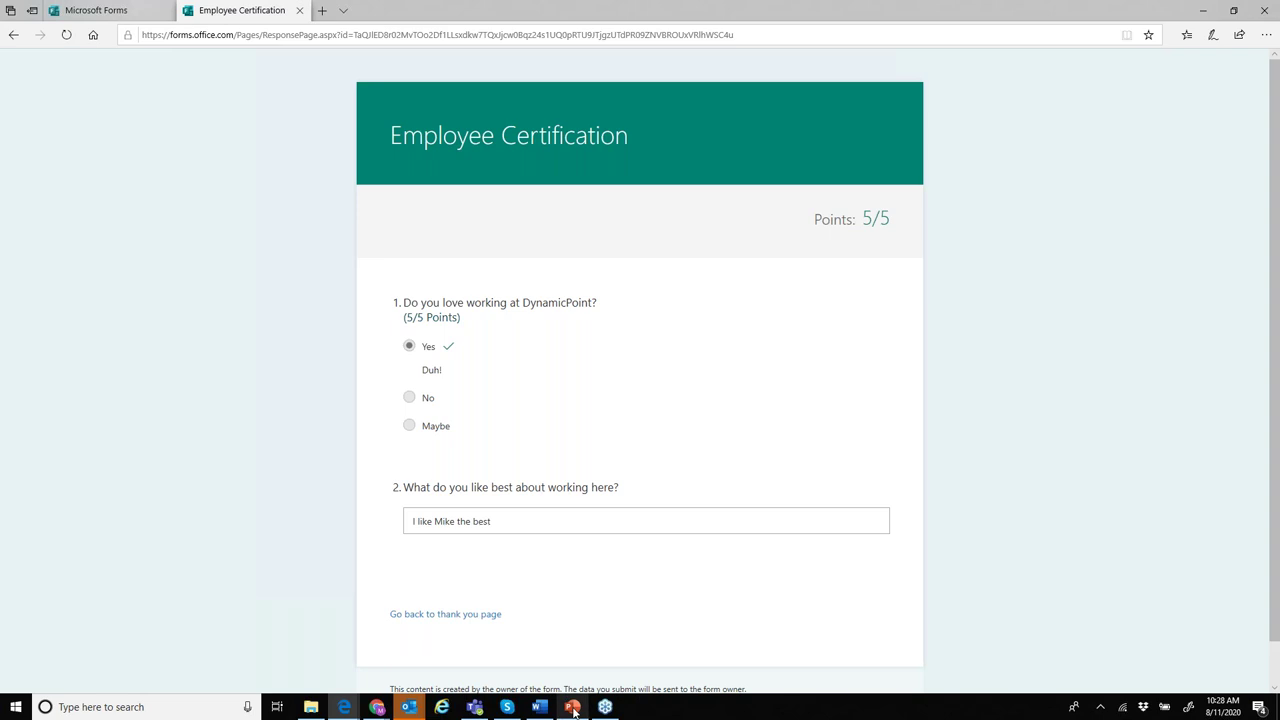
pyautogui.moveTo(574, 711)
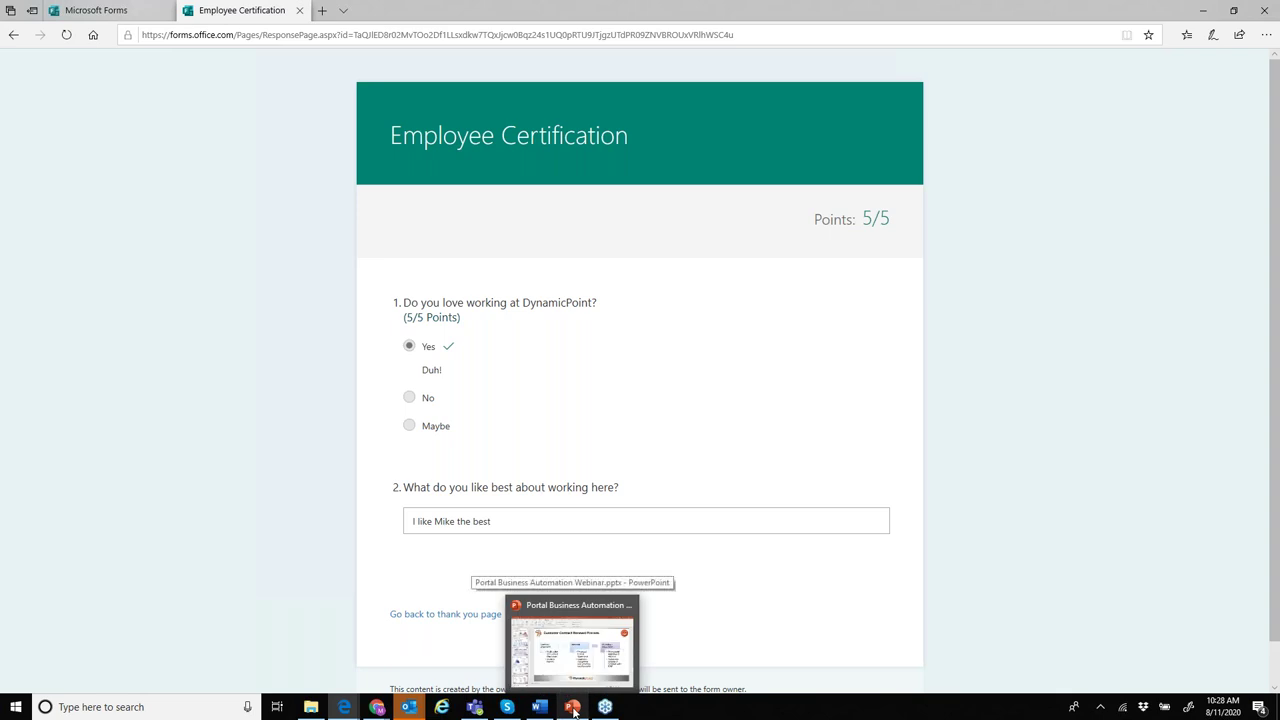
pyautogui.click(574, 708)
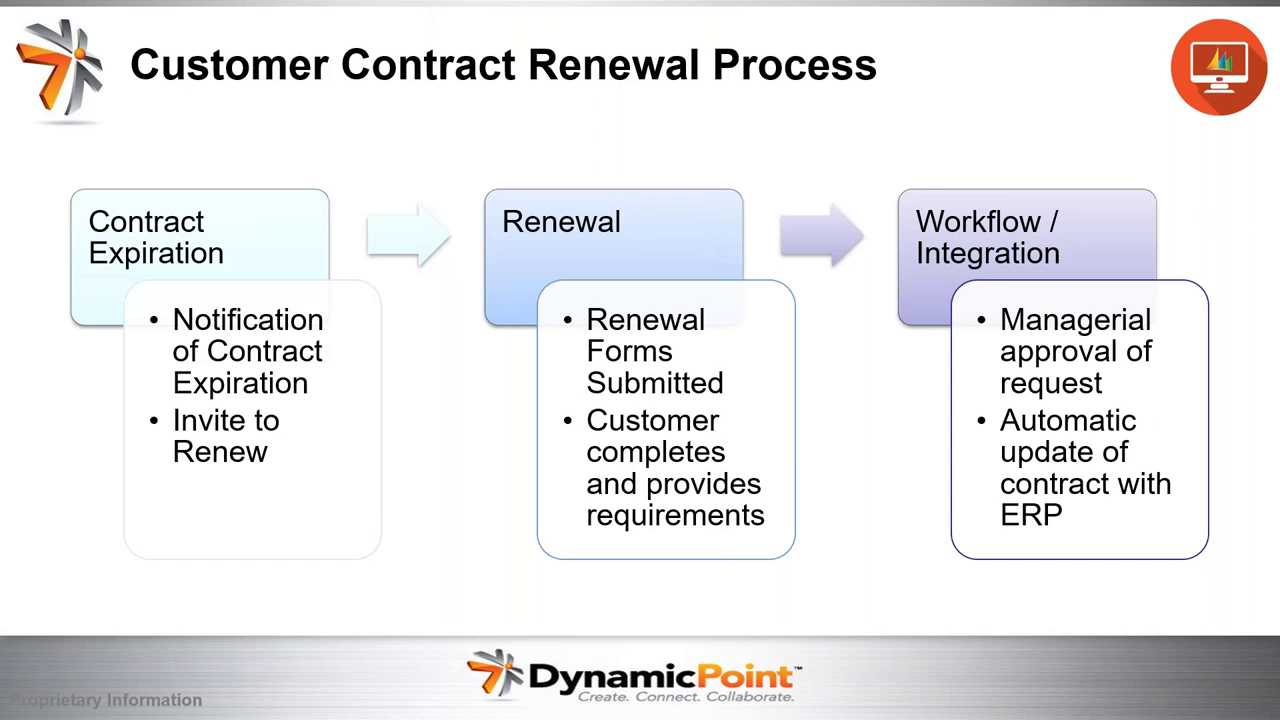
# - Advance the slideshow from Customer Contract Renewal Process to the Further Portal Reading links slide
pyautogui.press('Right')
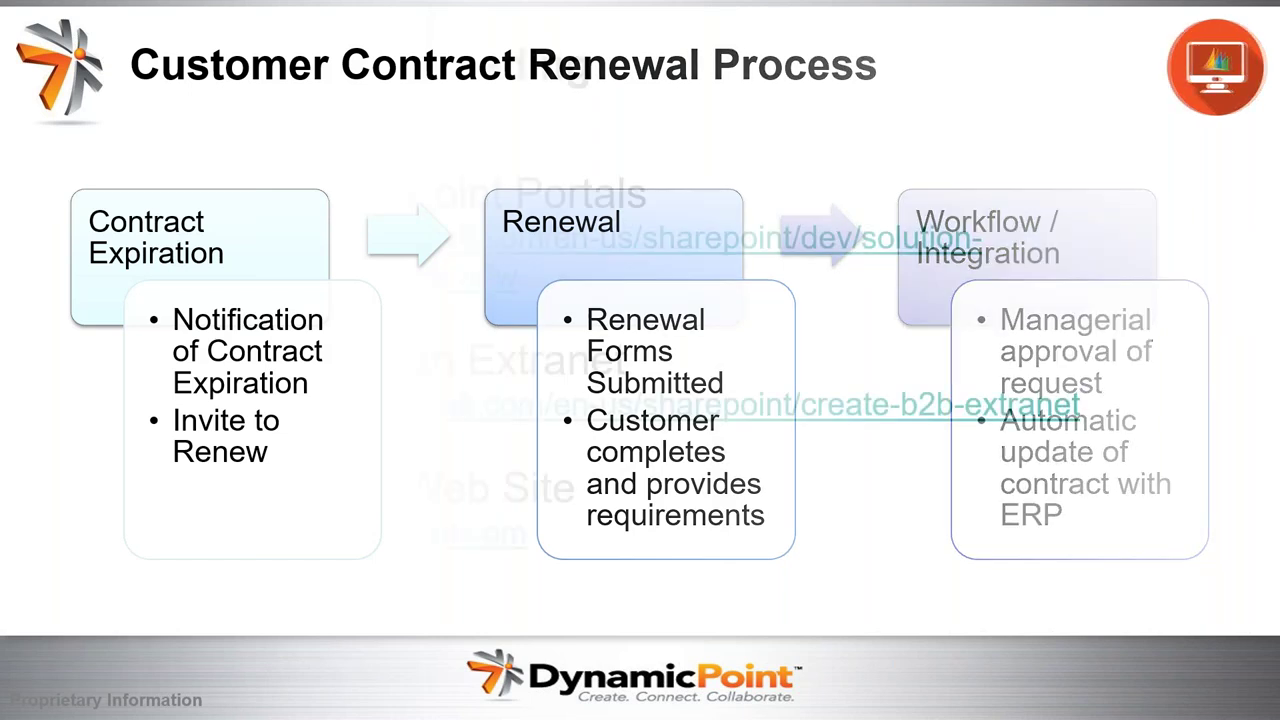